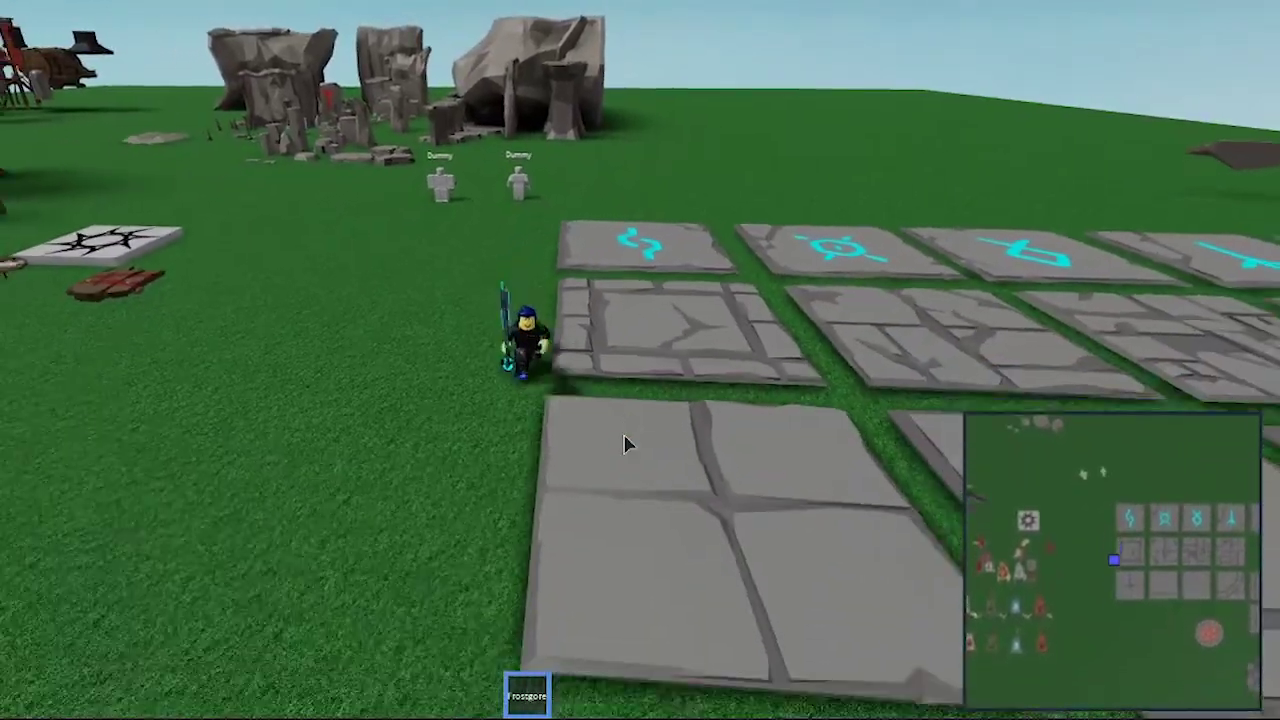
# - Walk the character around the game world and examine how the mini map follows its position
pyautogui.press('d')
pyautogui.moveTo(624, 444); pyautogui.dragTo(624, 444, button='right')
pyautogui.press('s')
pyautogui.press('a')
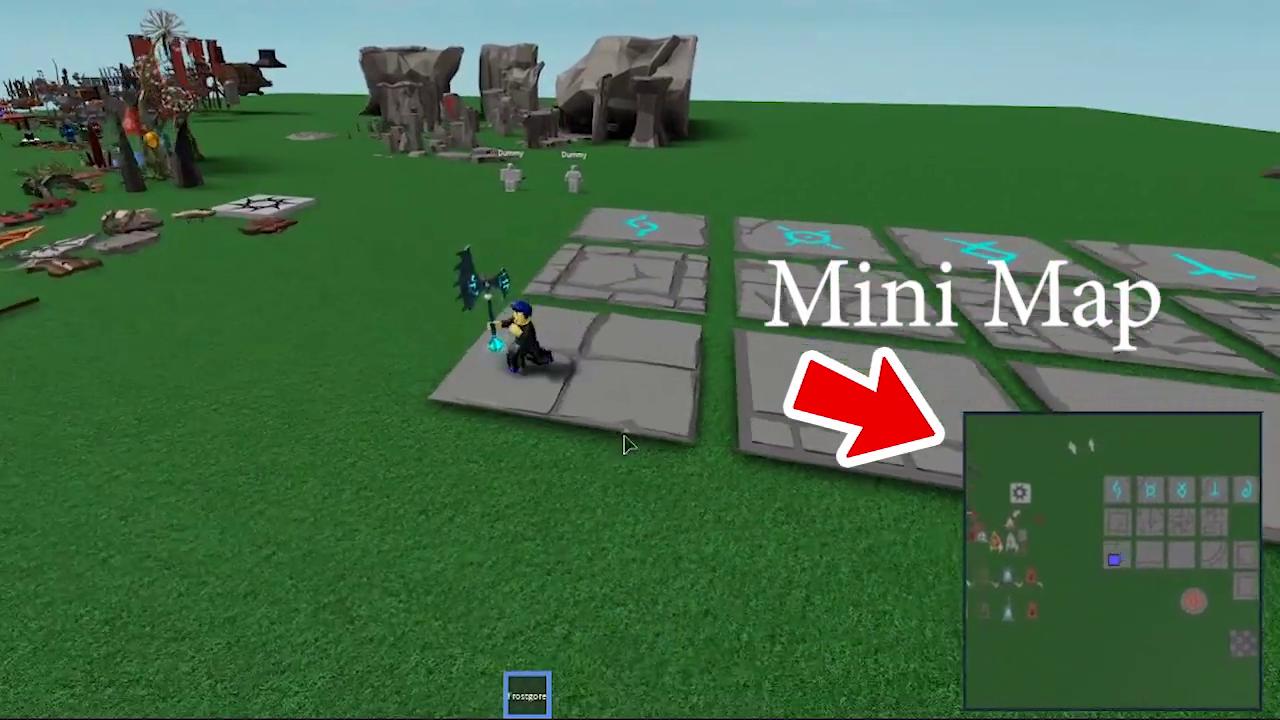
pyautogui.press('s')
pyautogui.press('a')
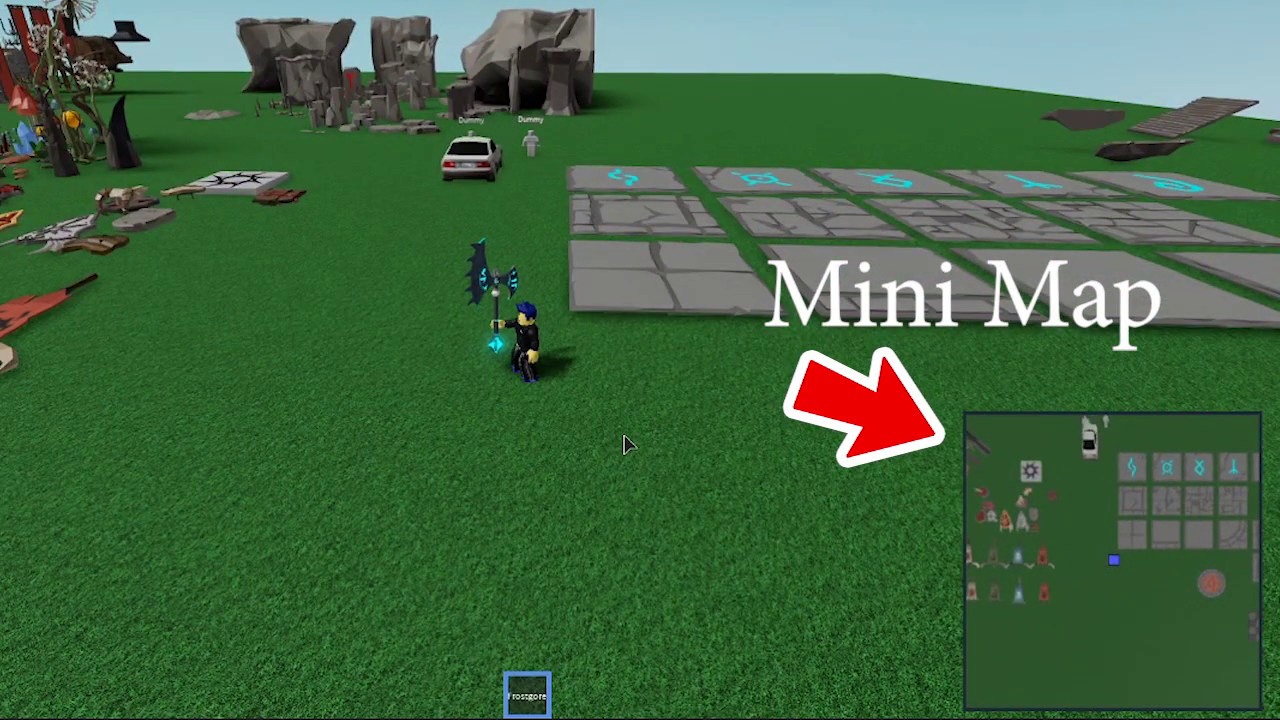
pyautogui.moveTo(623, 444); pyautogui.dragTo(623, 444, button='right')
pyautogui.press('d')
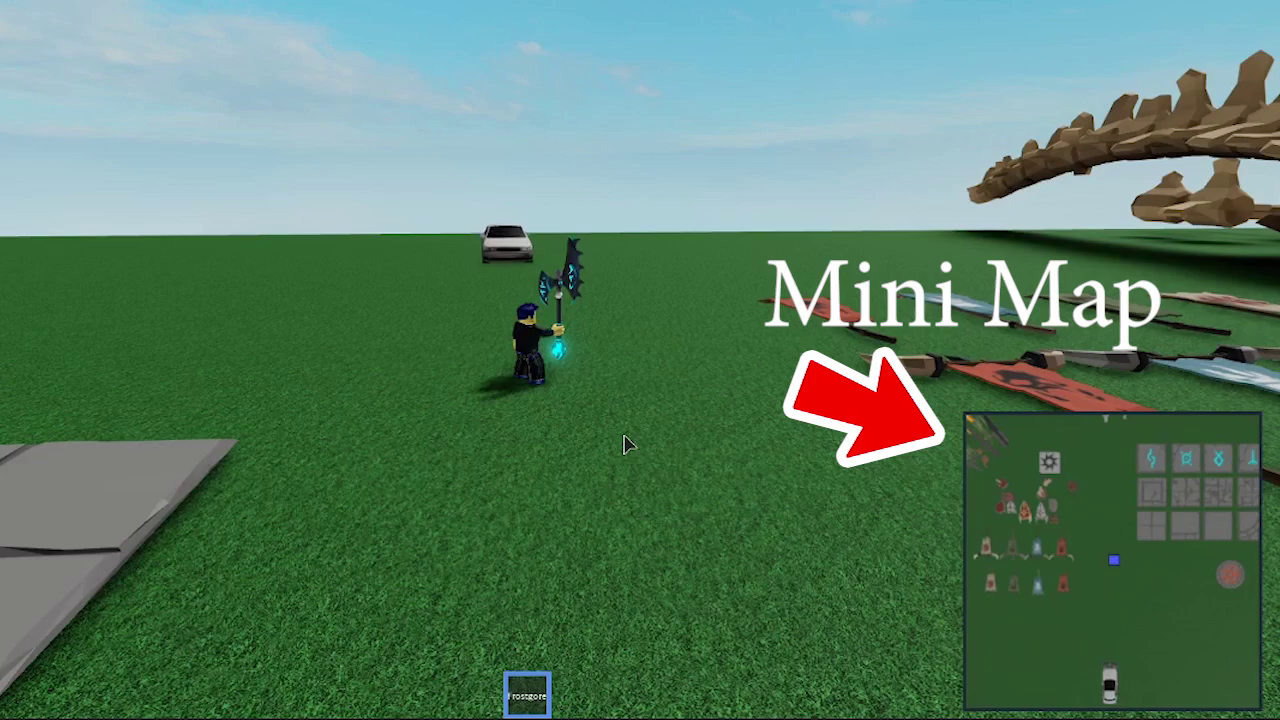
pyautogui.press('space')
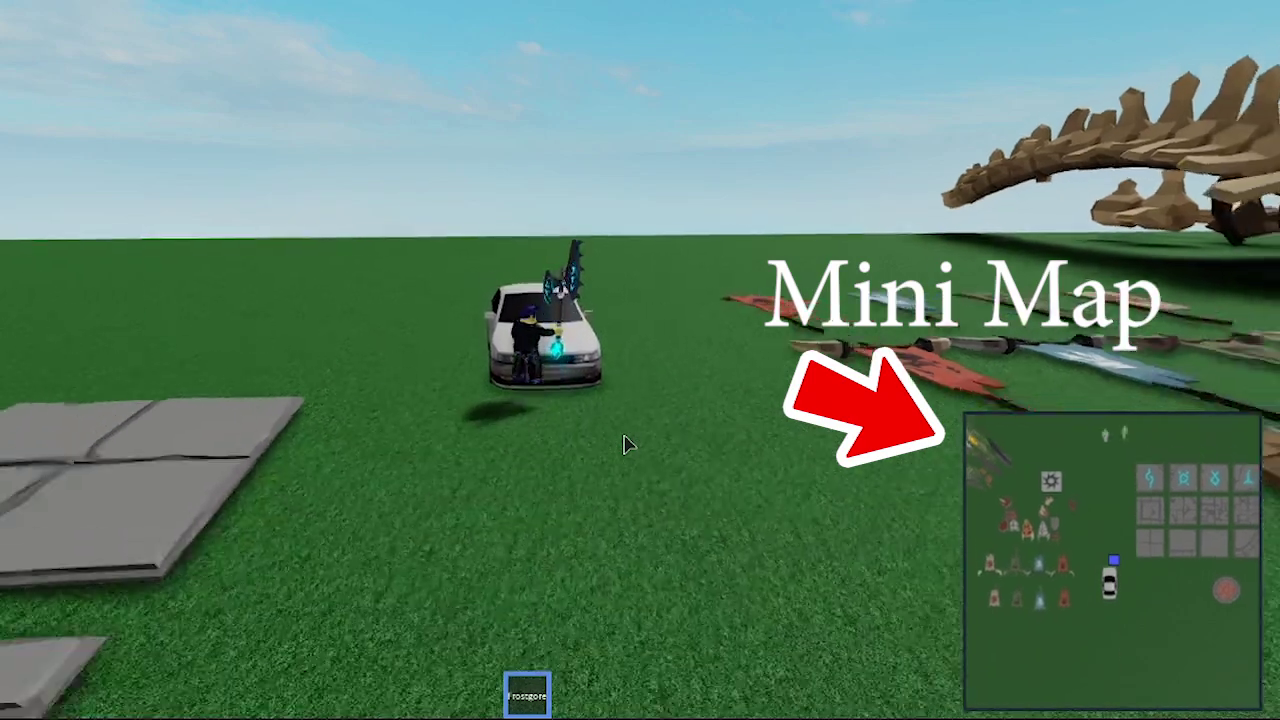
pyautogui.moveTo(623, 444); pyautogui.dragTo(623, 444, button='right')
pyautogui.press('Left')
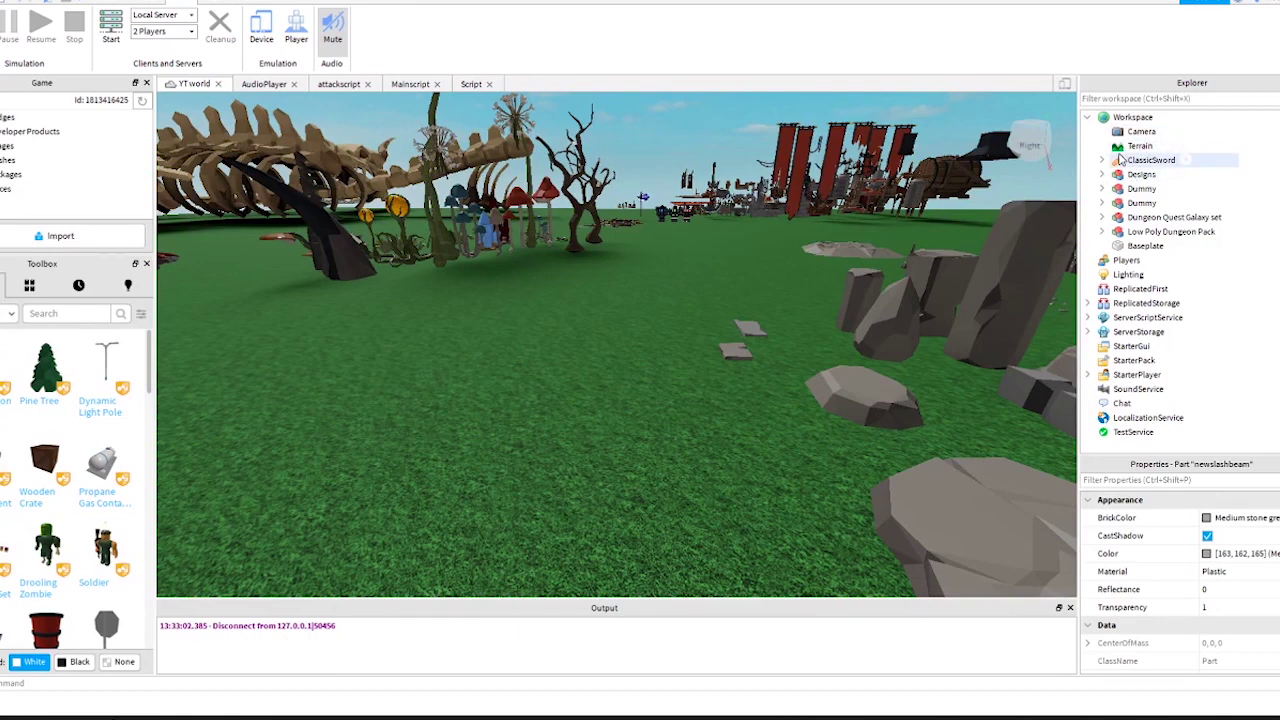
# - Add a folder named Map to the Workspace
pyautogui.click(1163, 119)
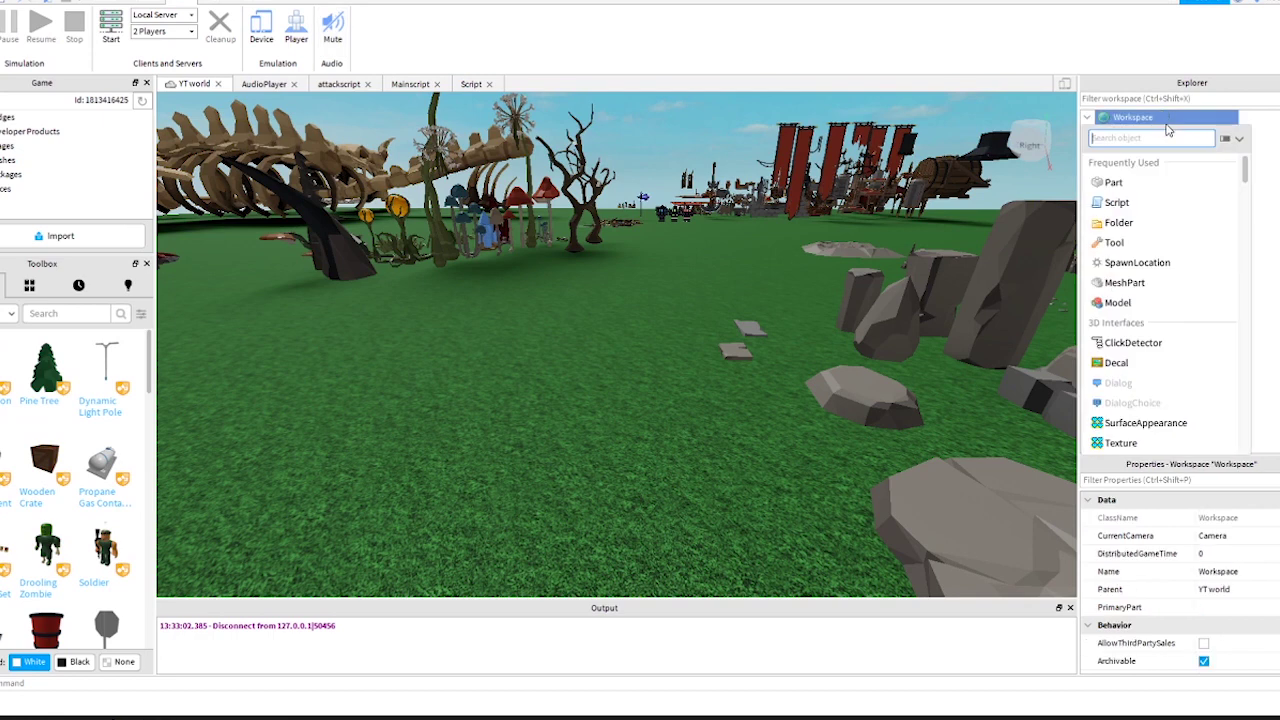
pyautogui.click(1119, 222)
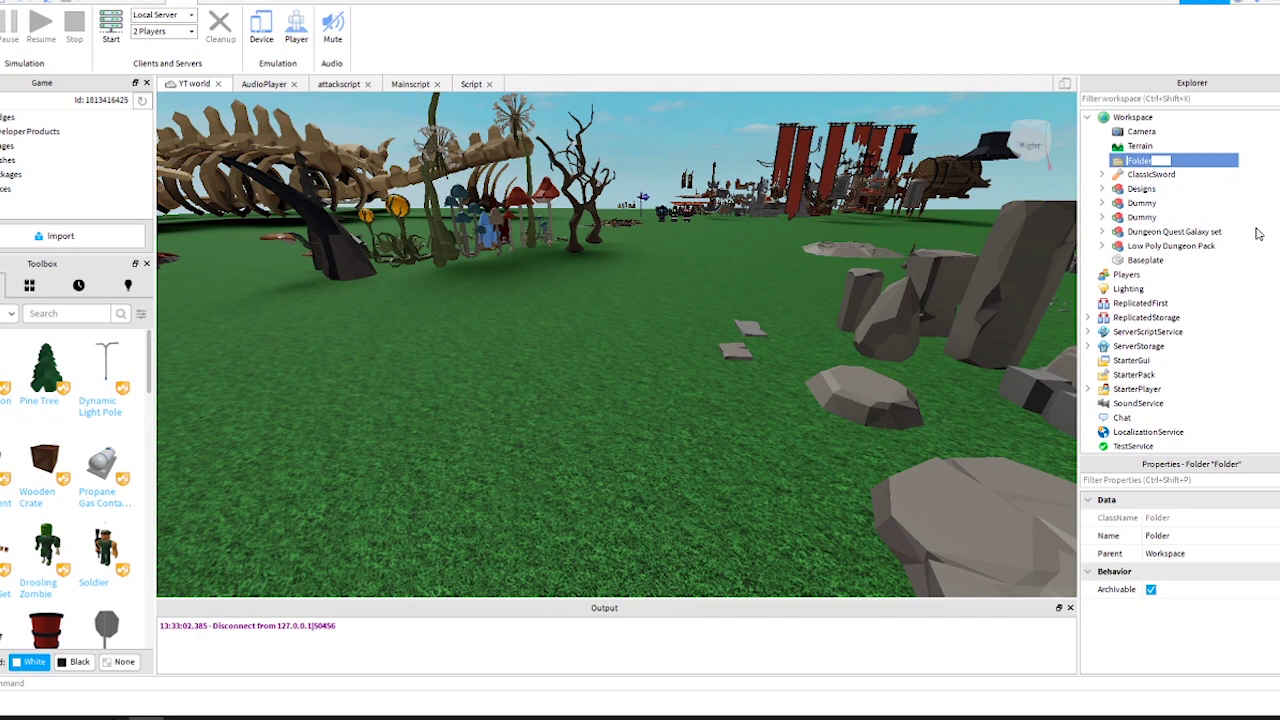
pyautogui.write('Map')
# - Move Designs, both Dummy models, Dungeon Quest Galaxy set, Low Poly Dungeon Pack and Baseplate into the Map folder
pyautogui.click(1146, 246)
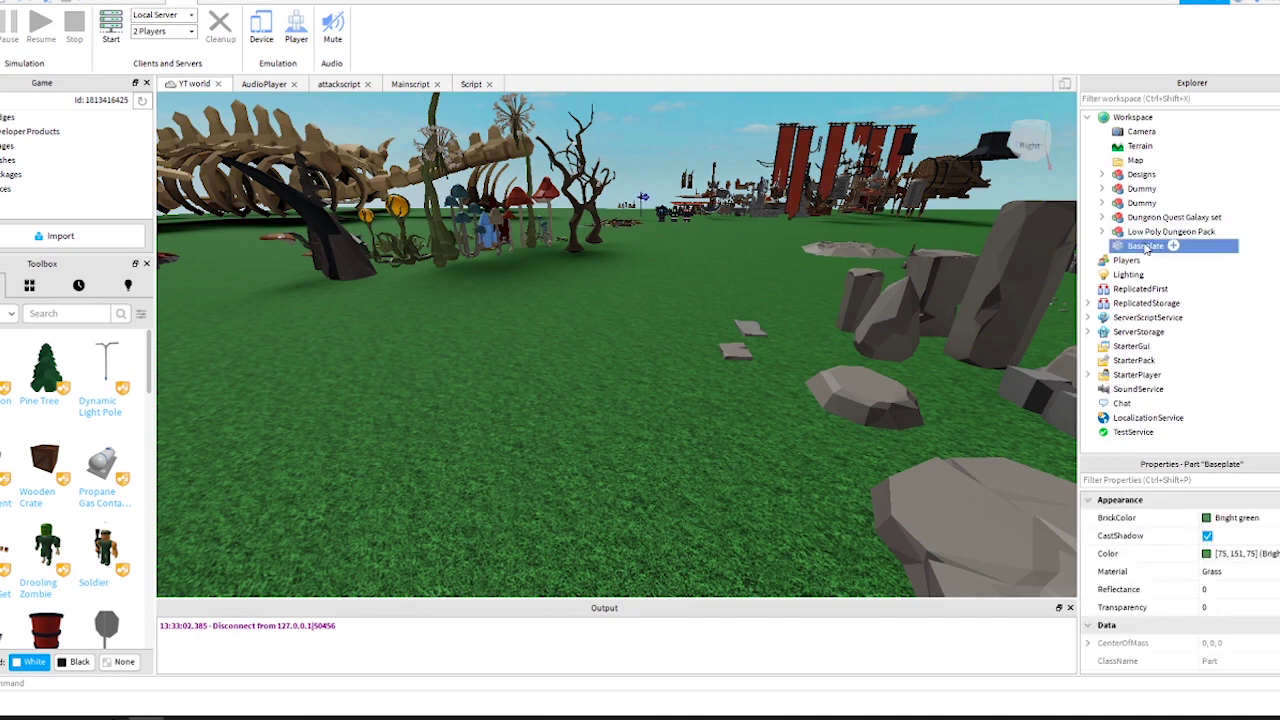
pyautogui.keyDown('shift'); pyautogui.click(1143, 176); pyautogui.keyUp('shift')
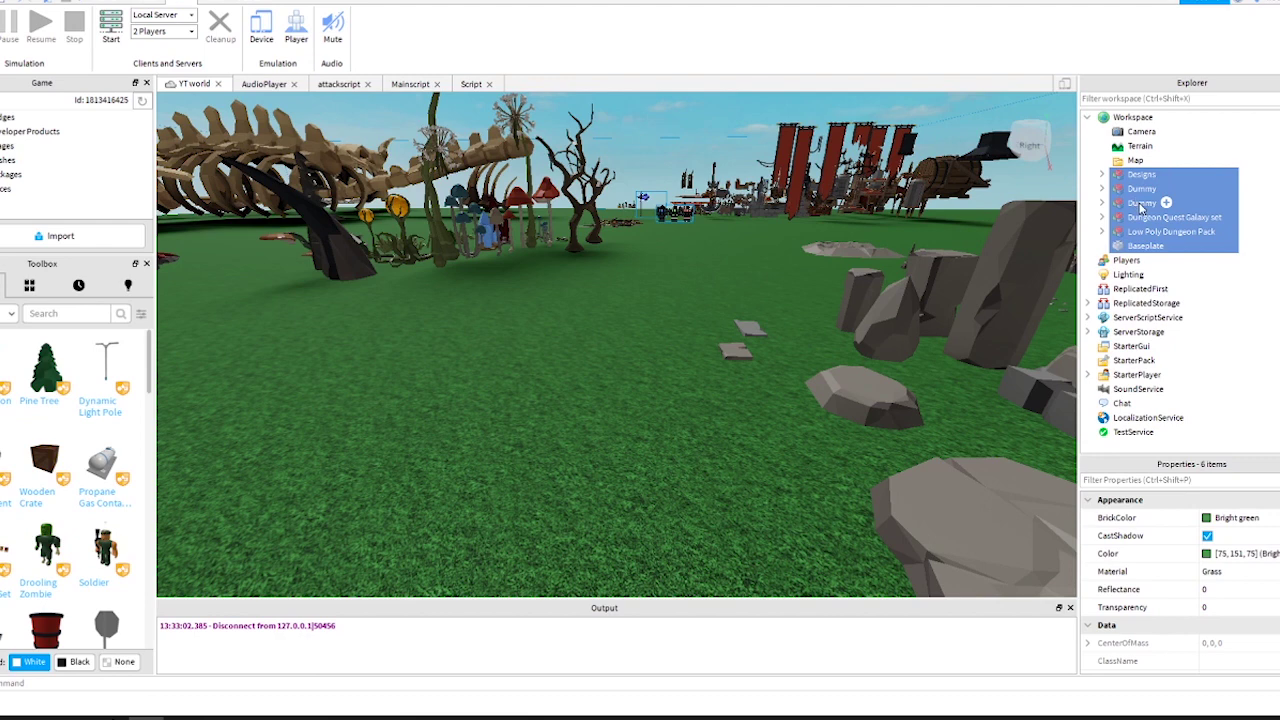
pyautogui.moveTo(1141, 207); pyautogui.dragTo(1138, 160)
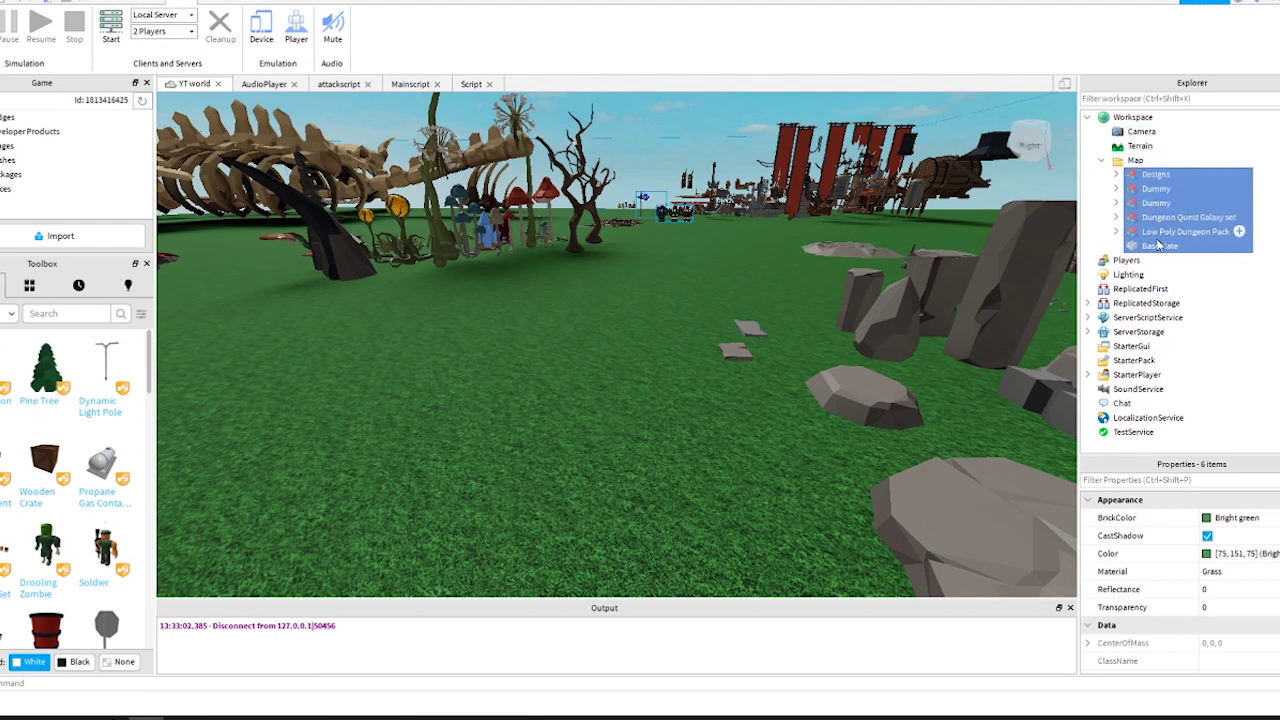
pyautogui.click(1100, 158)
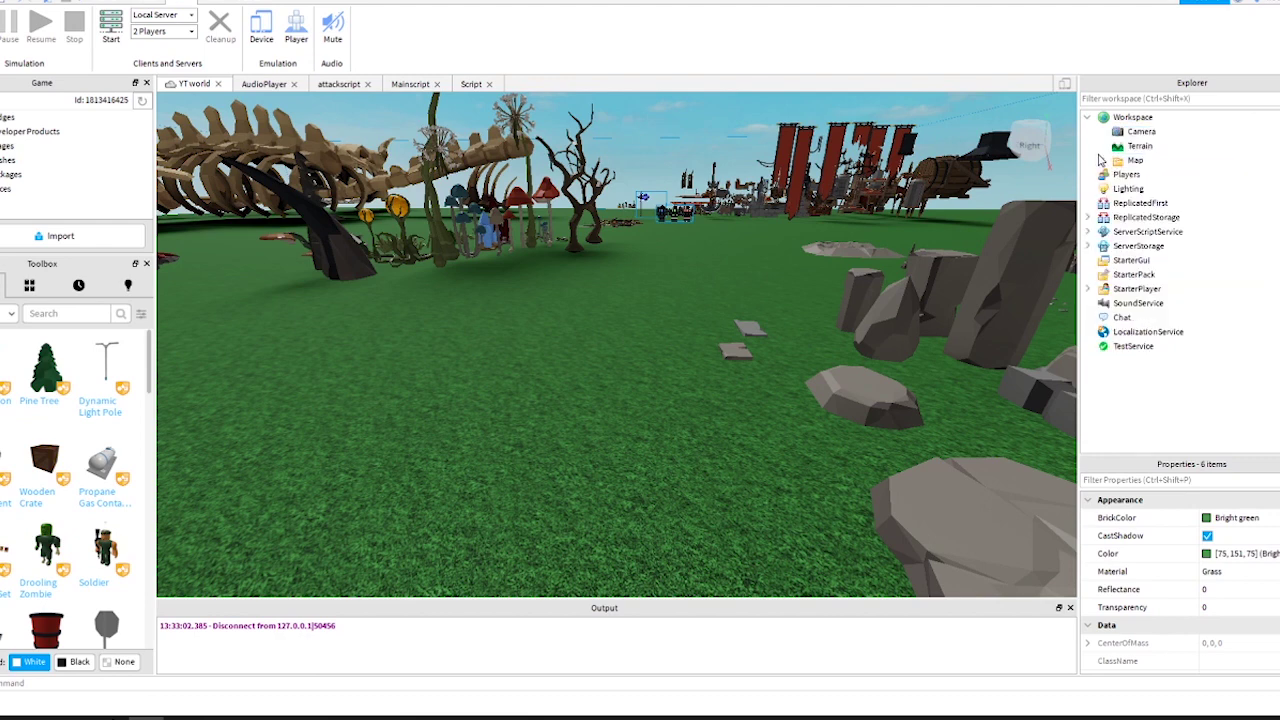
pyautogui.click(1100, 158)
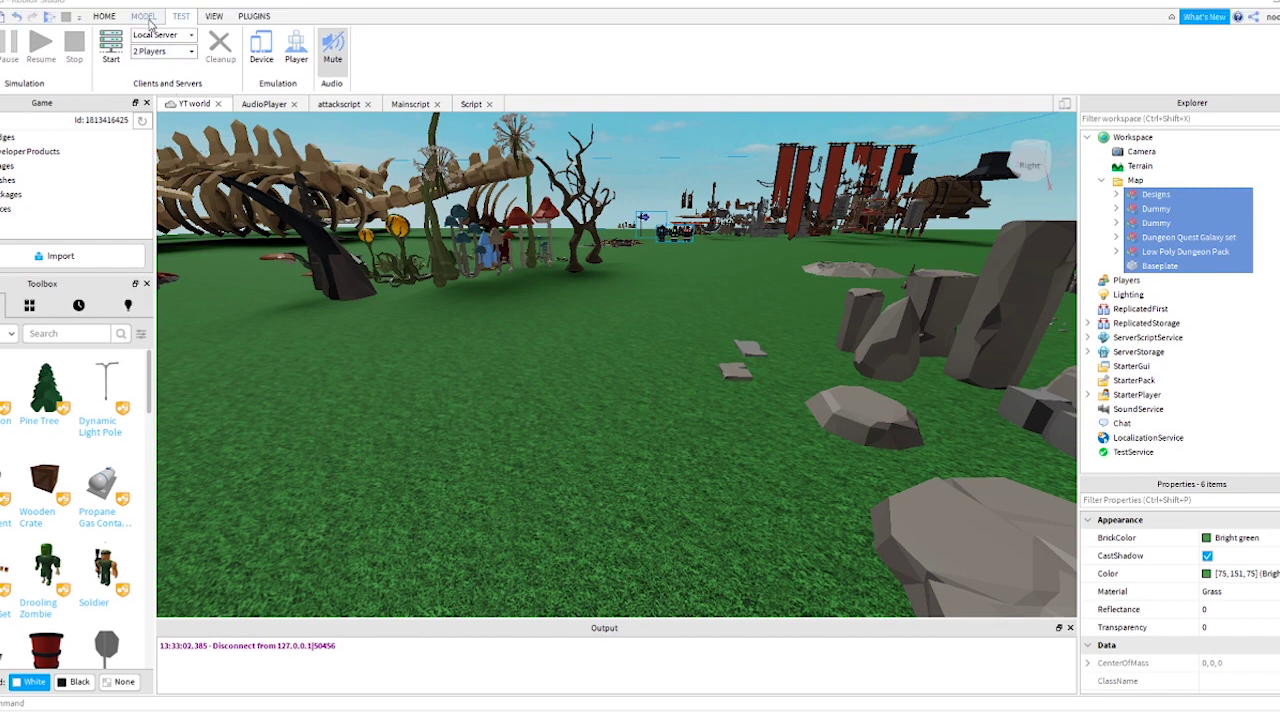
# - Insert a new block part into the Workspace and set its size to 5, 0.1, 5
pyautogui.click(143, 17)
pyautogui.click(346, 48)
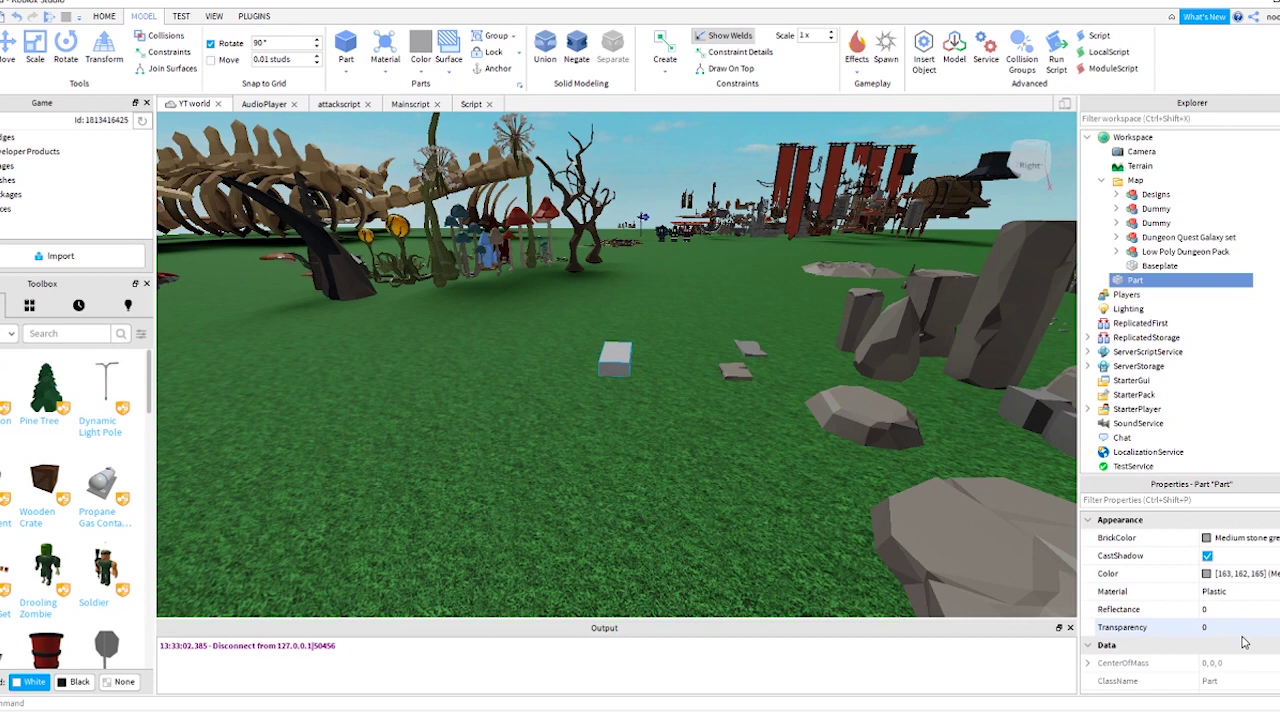
pyautogui.scroll(-5, 1243, 642)
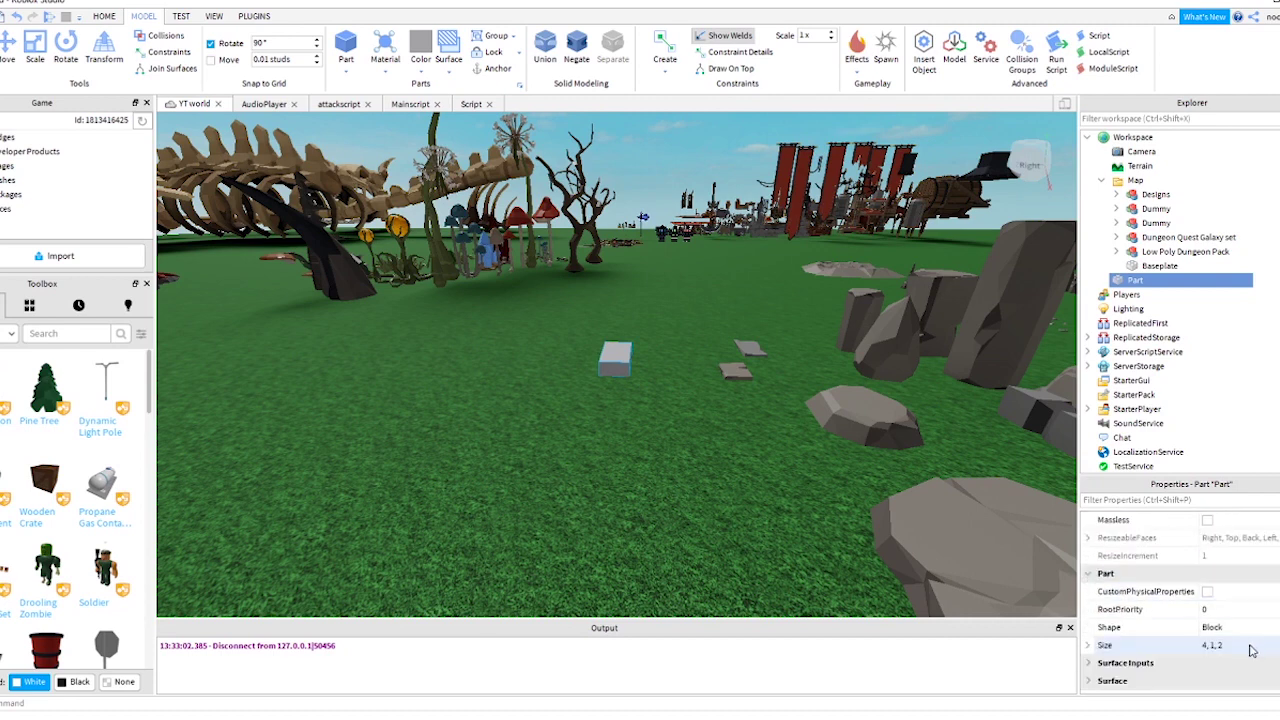
pyautogui.click(1246, 648)
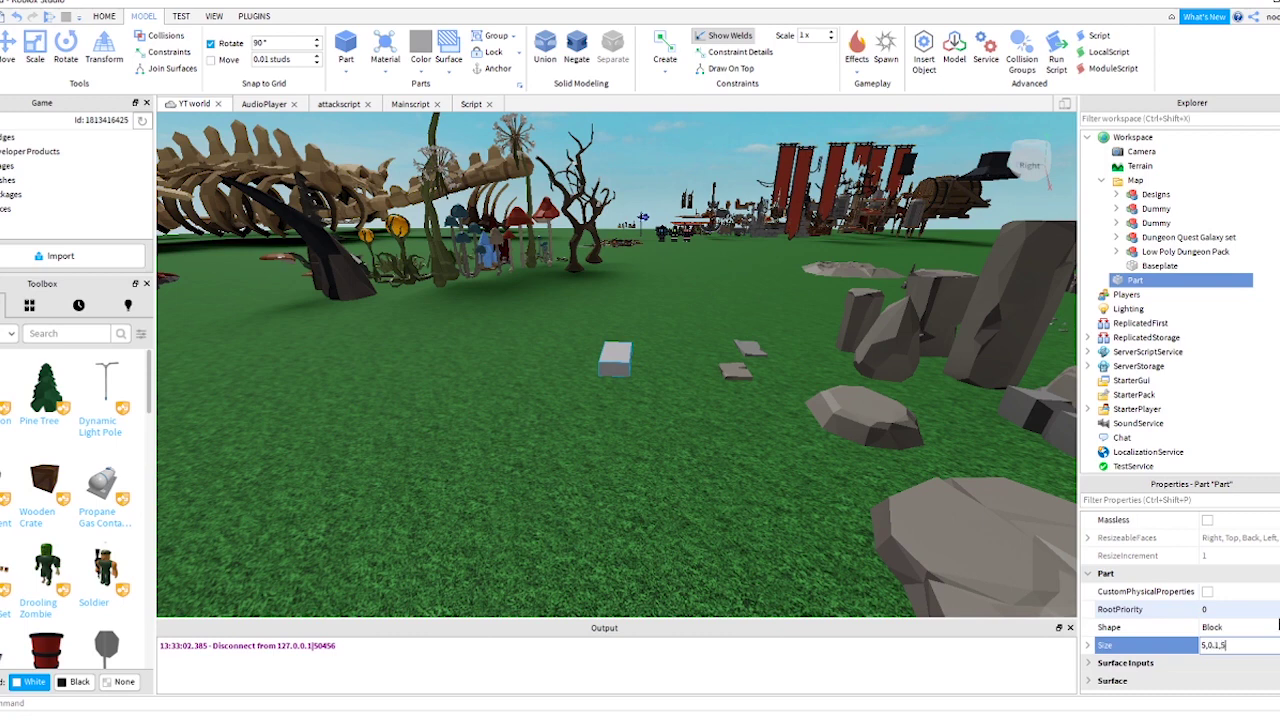
pyautogui.press('Return')
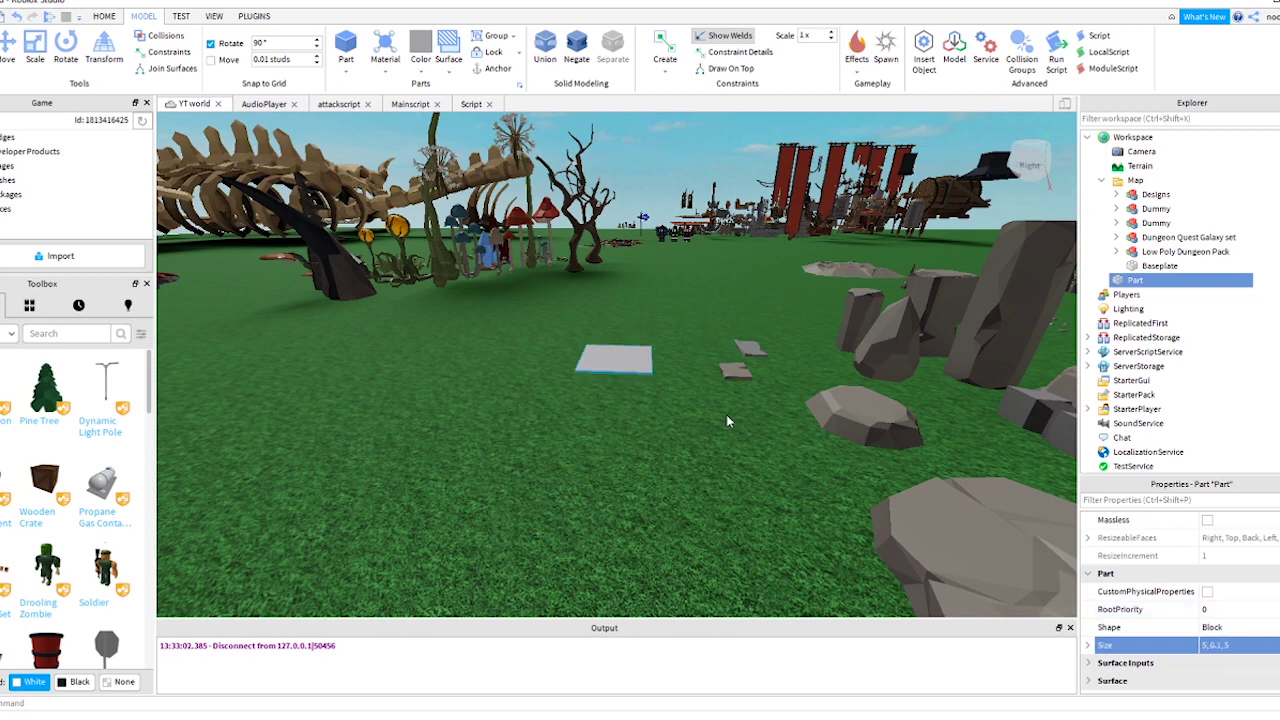
# - Anchor the new flat part
pyautogui.scroll(5, 704, 399)
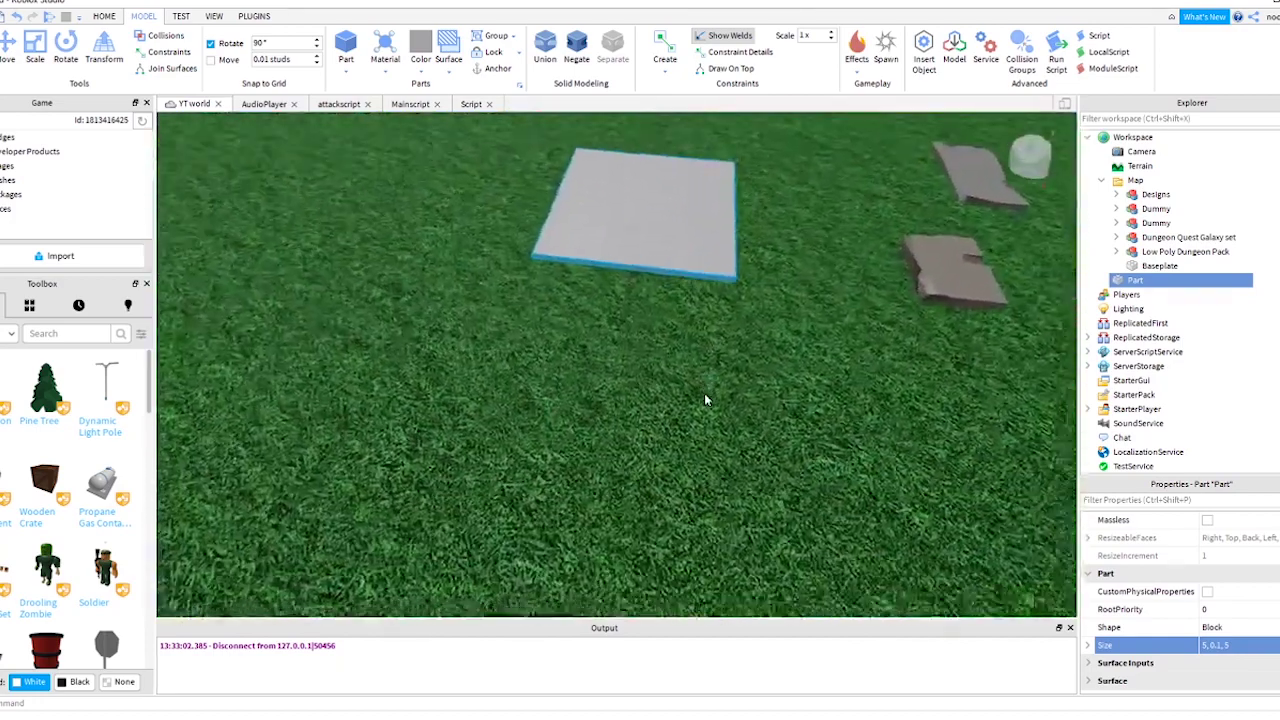
pyautogui.scroll(-5, 704, 399)
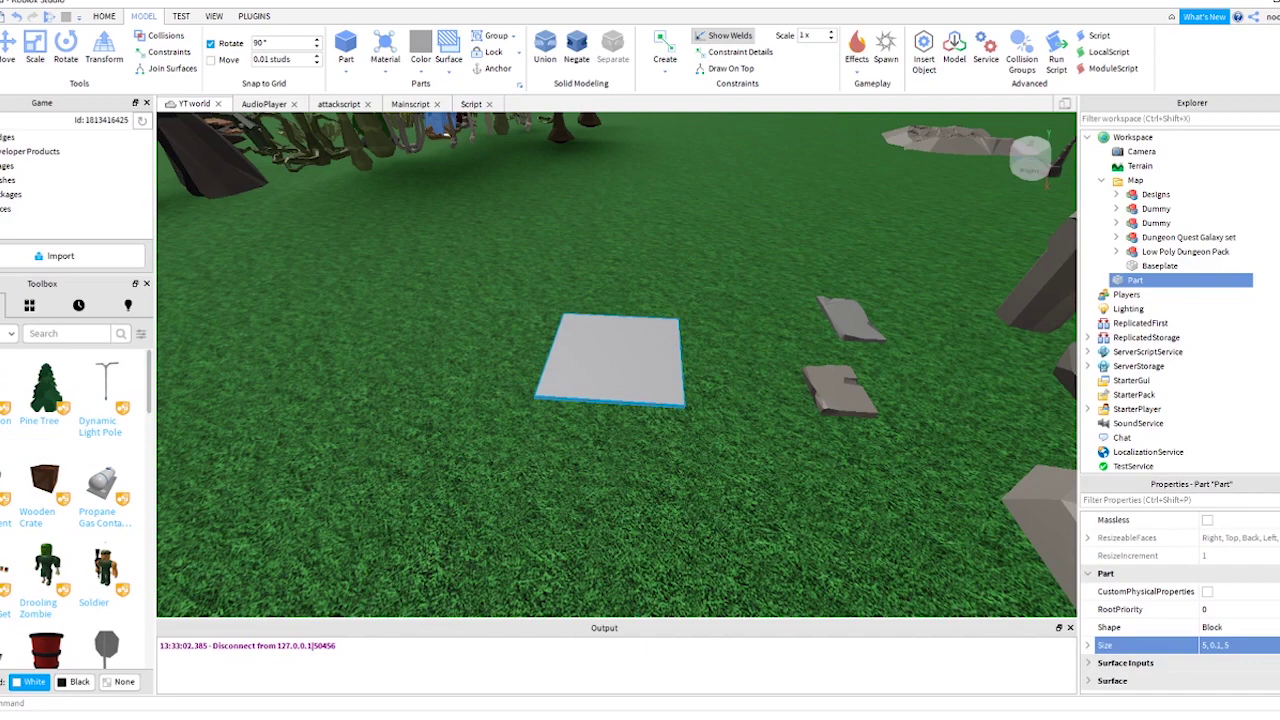
pyautogui.scroll(2, 1153, 652)
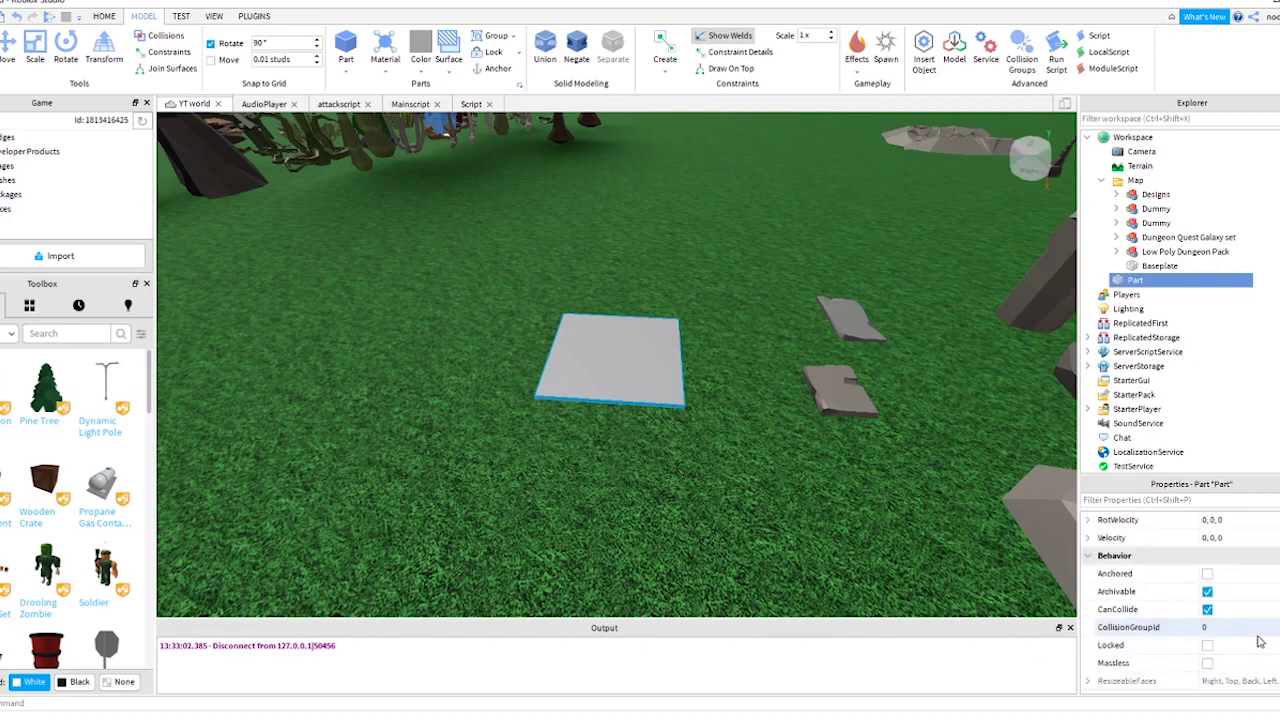
pyautogui.click(1115, 573)
pyautogui.click(1207, 573)
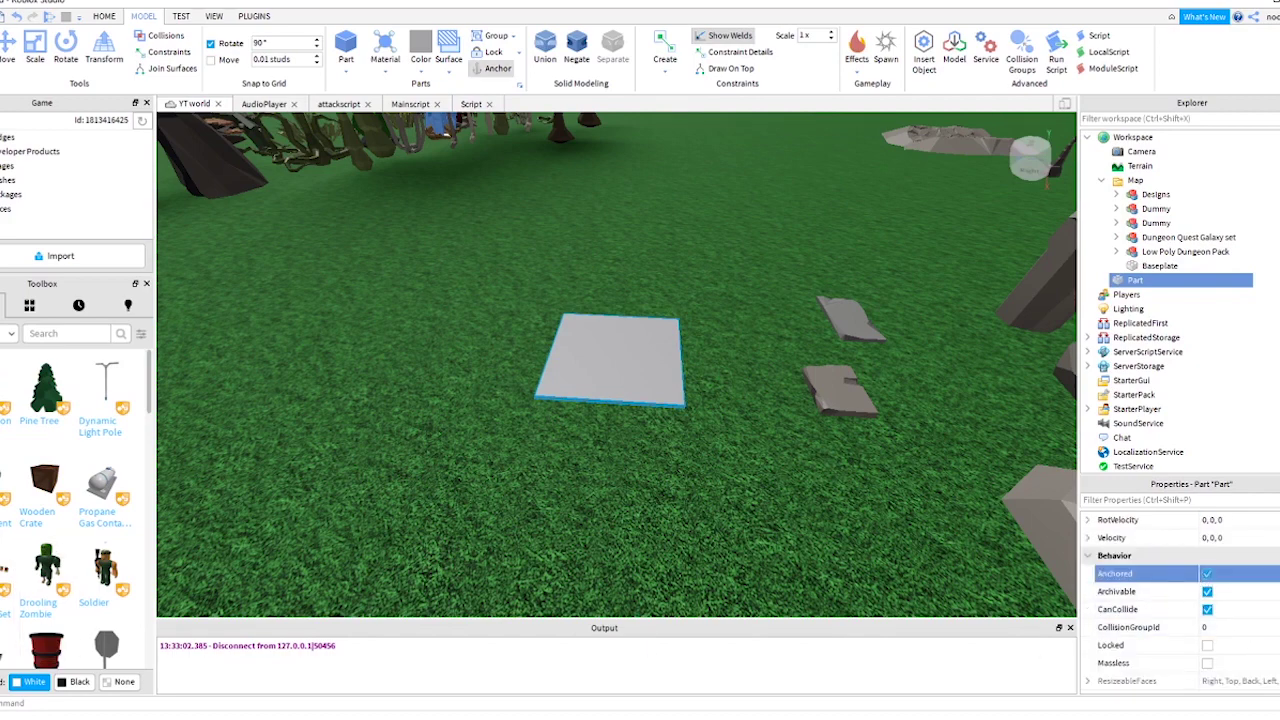
pyautogui.scroll(3, 1180, 590)
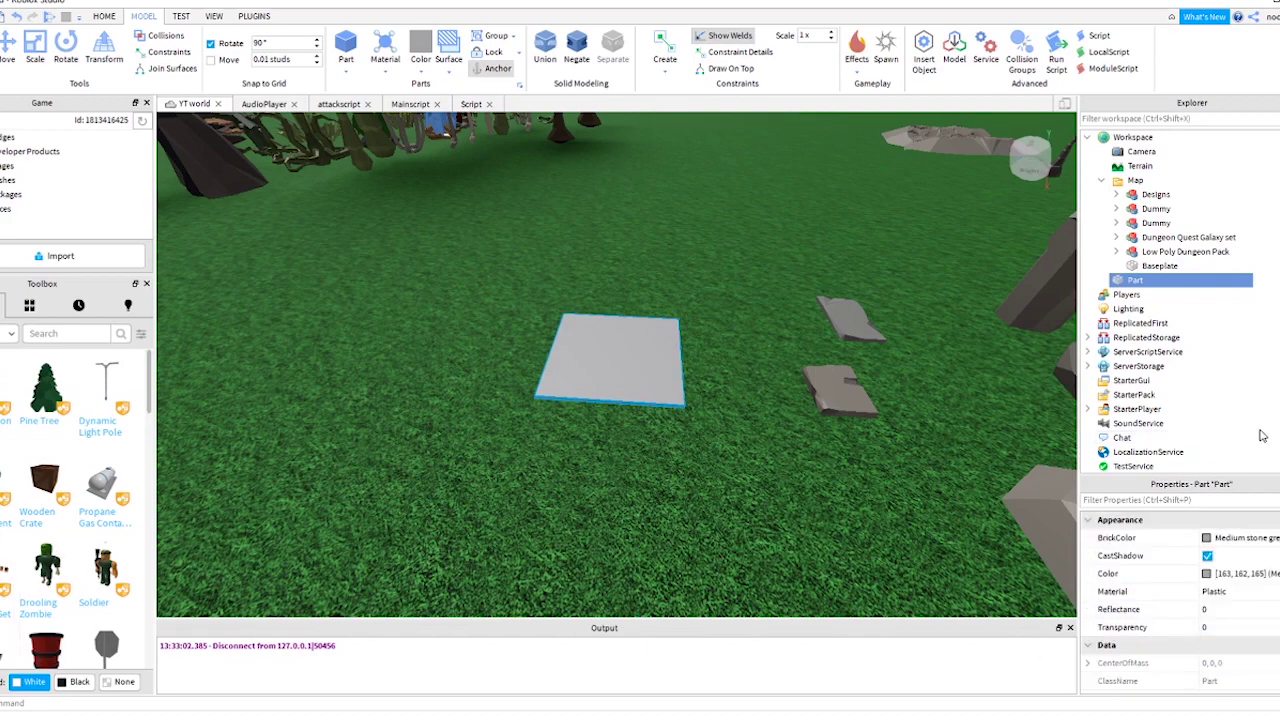
# - Add a SurfaceGui to StarterGui and insert a ViewportFrame inside it
pyautogui.click(1160, 382)
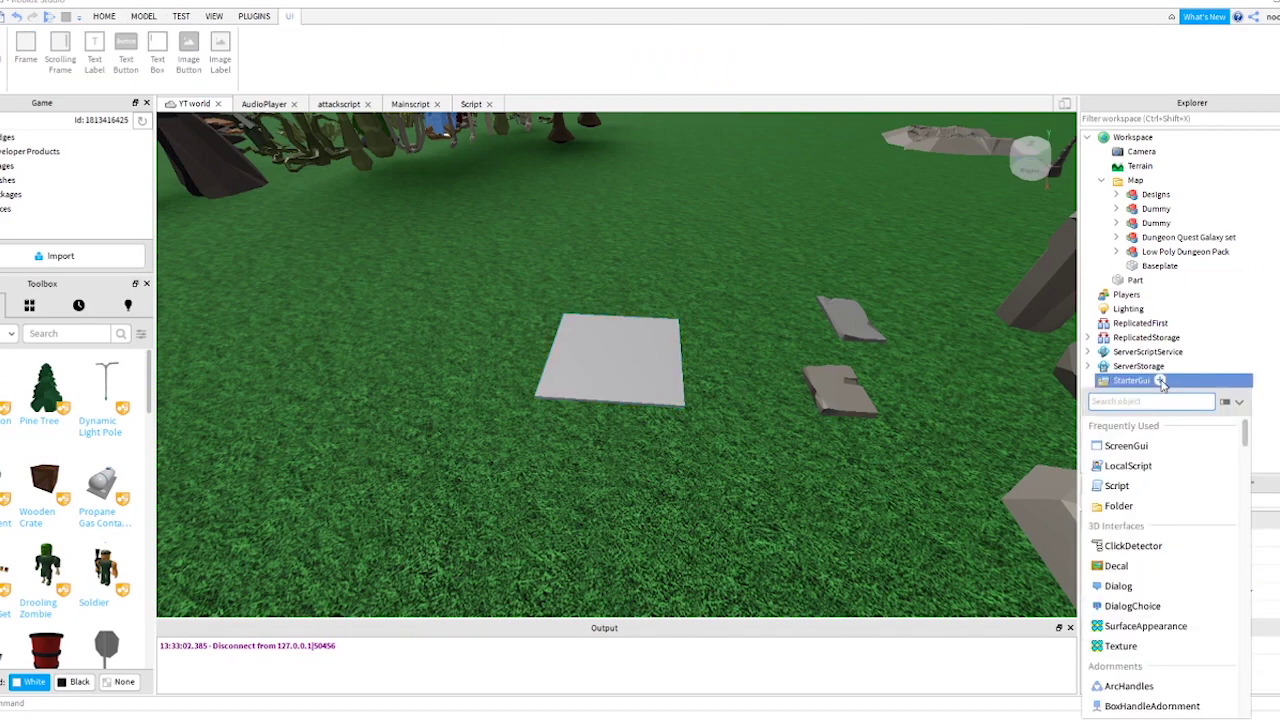
pyautogui.write('s')
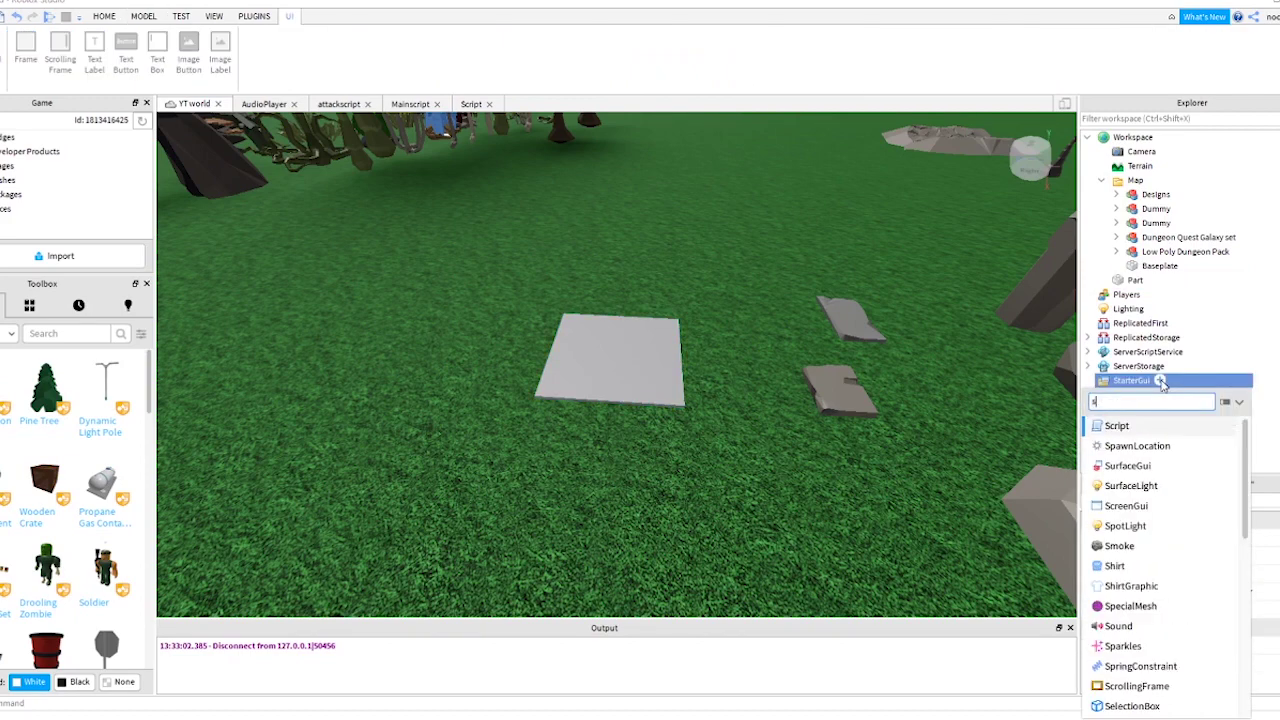
pyautogui.click(1127, 466)
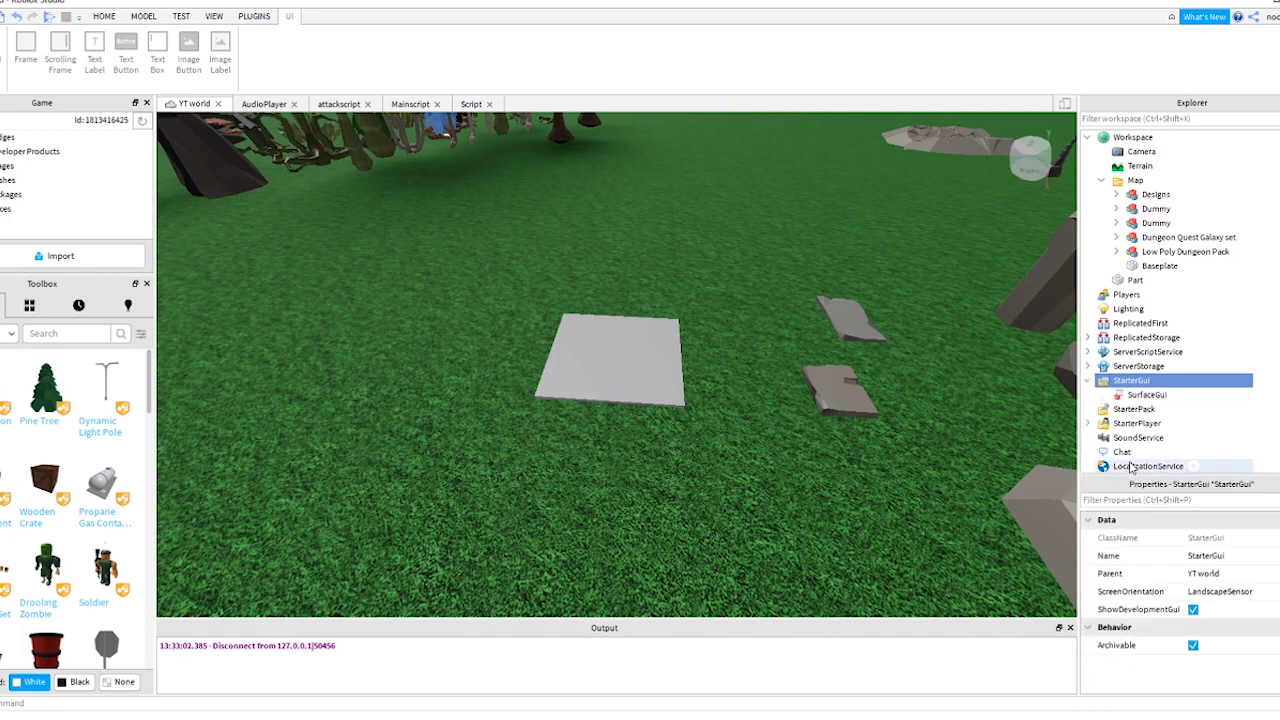
pyautogui.click(1150, 397)
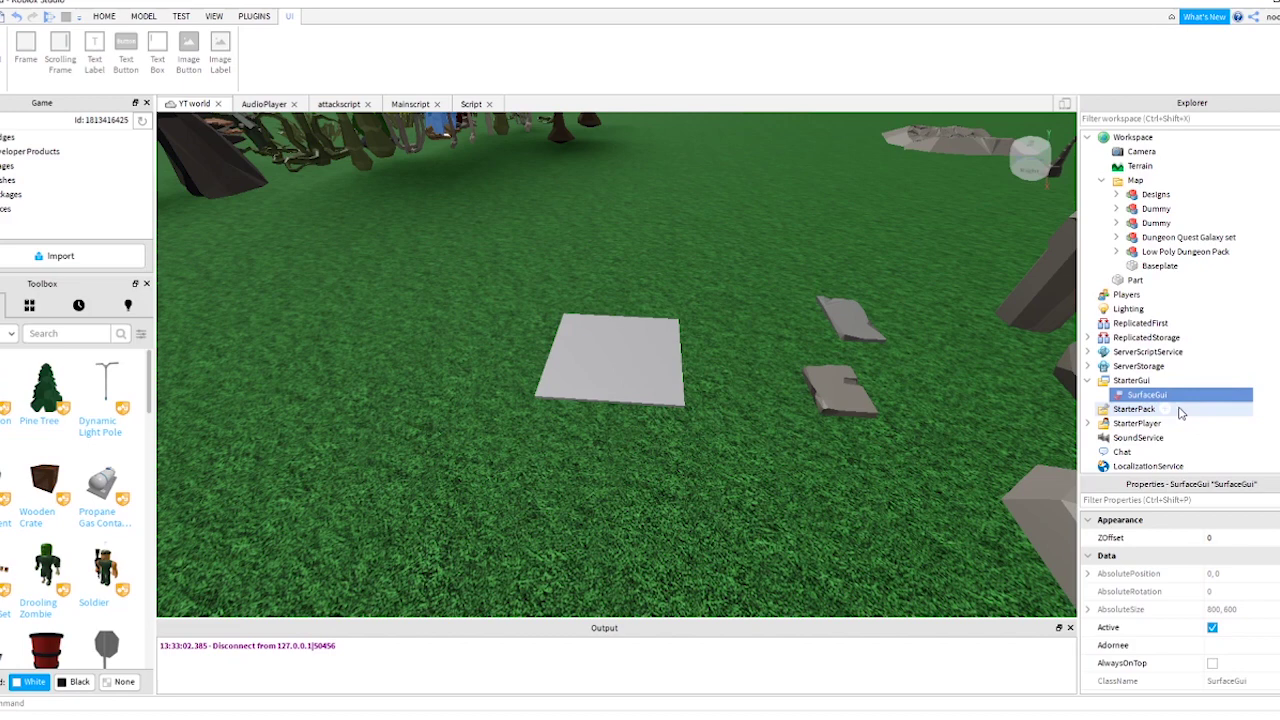
pyautogui.click(1178, 395)
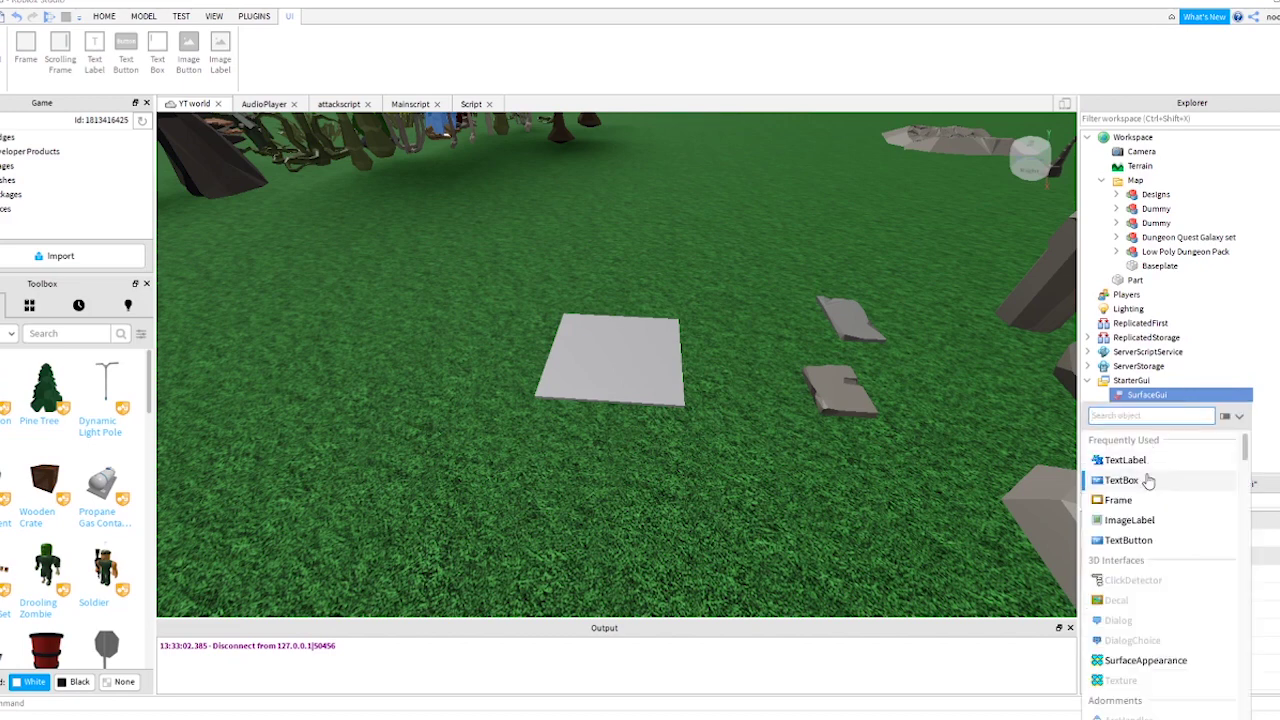
pyautogui.write('fr')
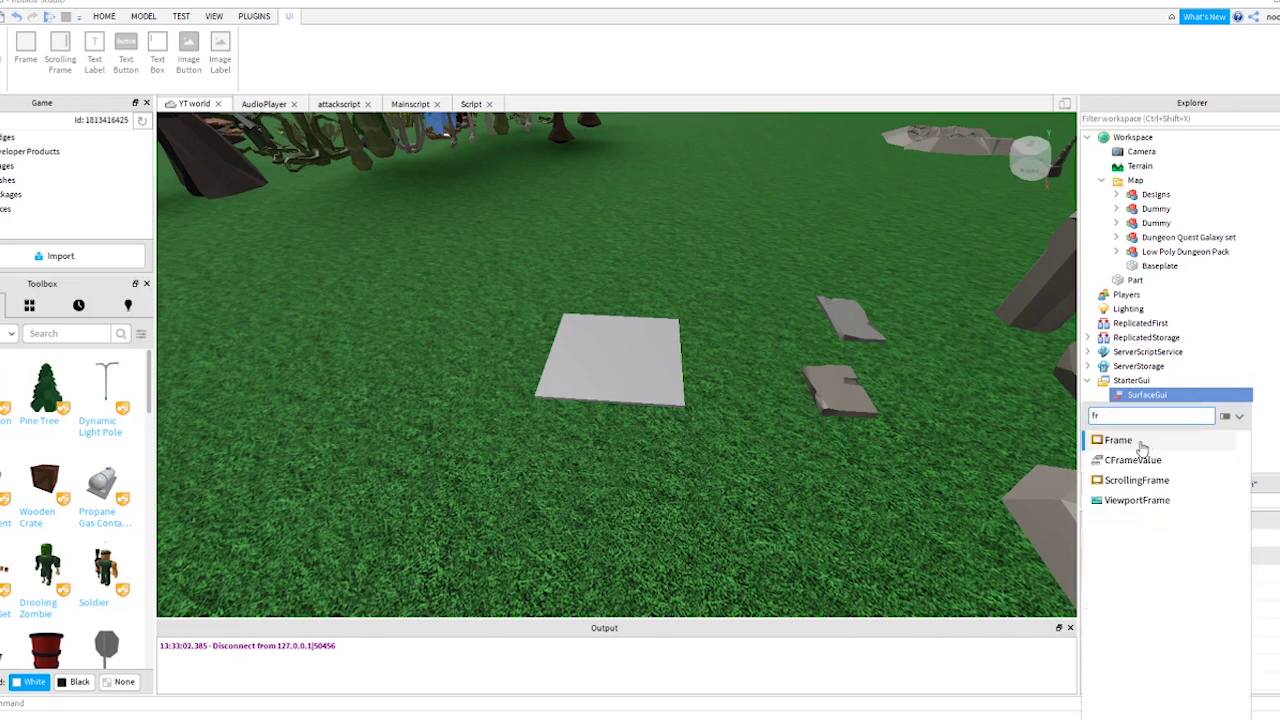
pyautogui.click(1137, 500)
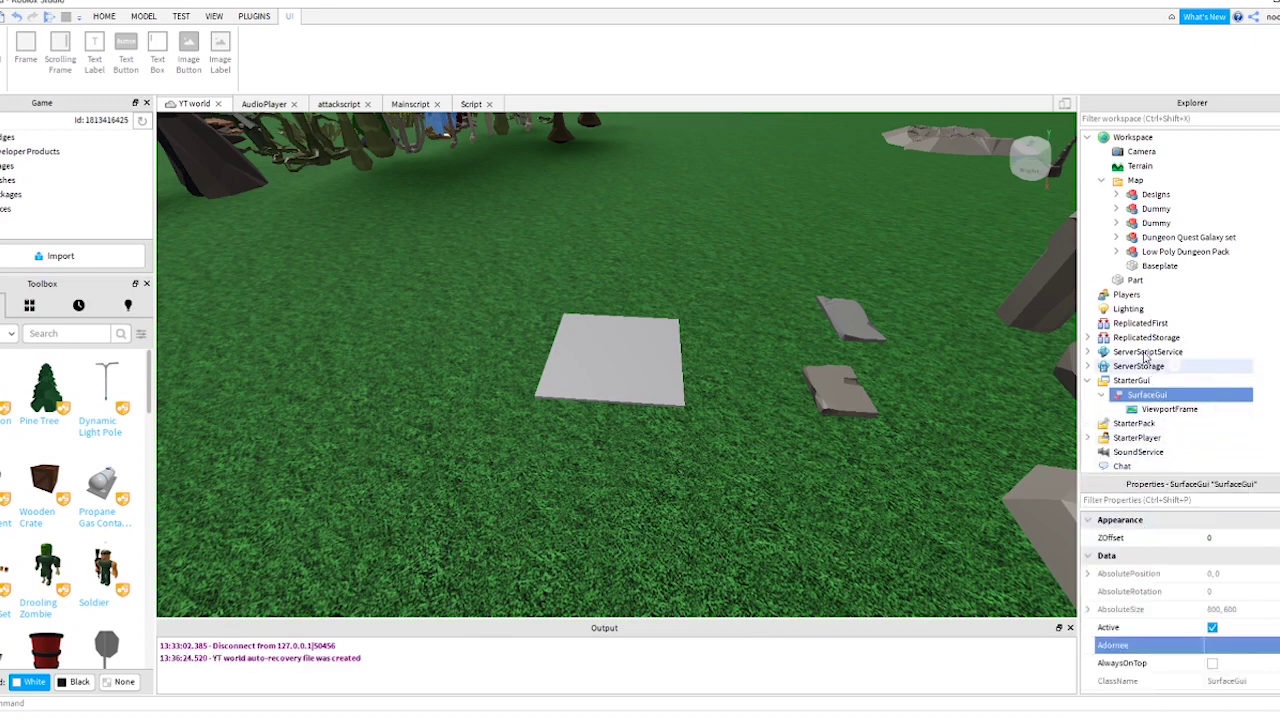
# - Group the flat part into a model and rename the model minimap
pyautogui.click(1131, 282)
pyautogui.rightClick(1128, 284)
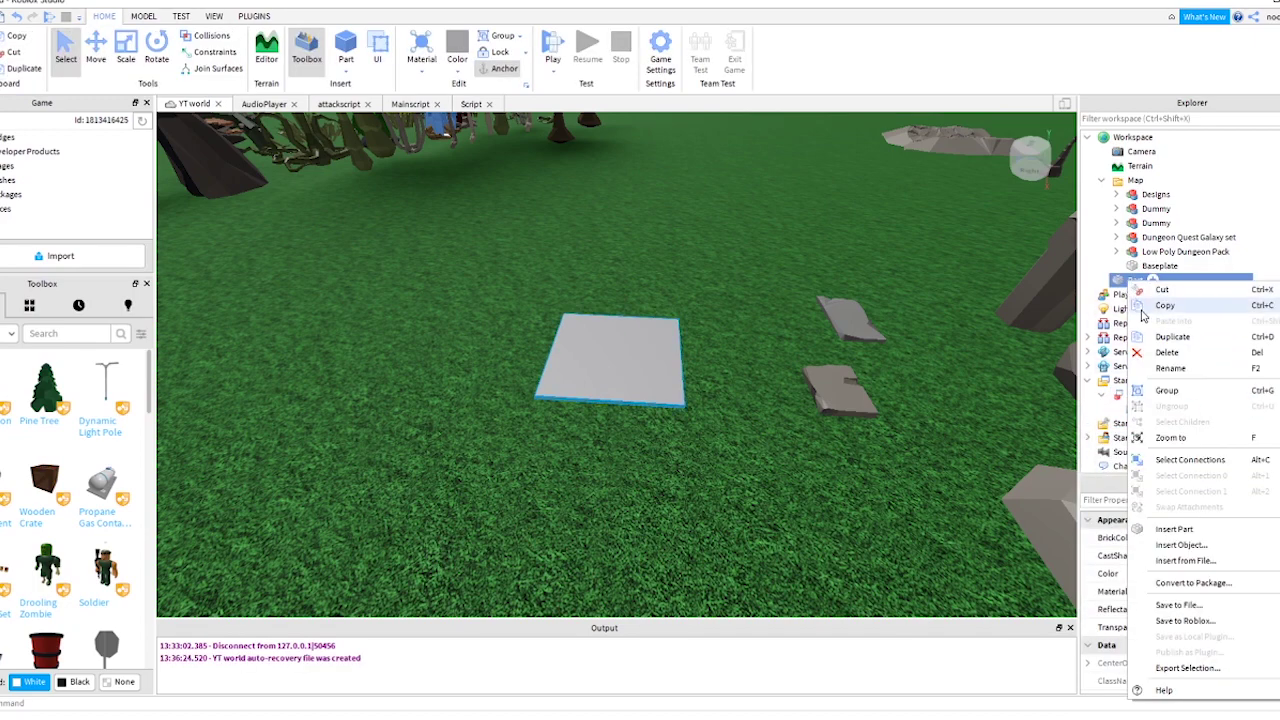
pyautogui.click(1188, 397)
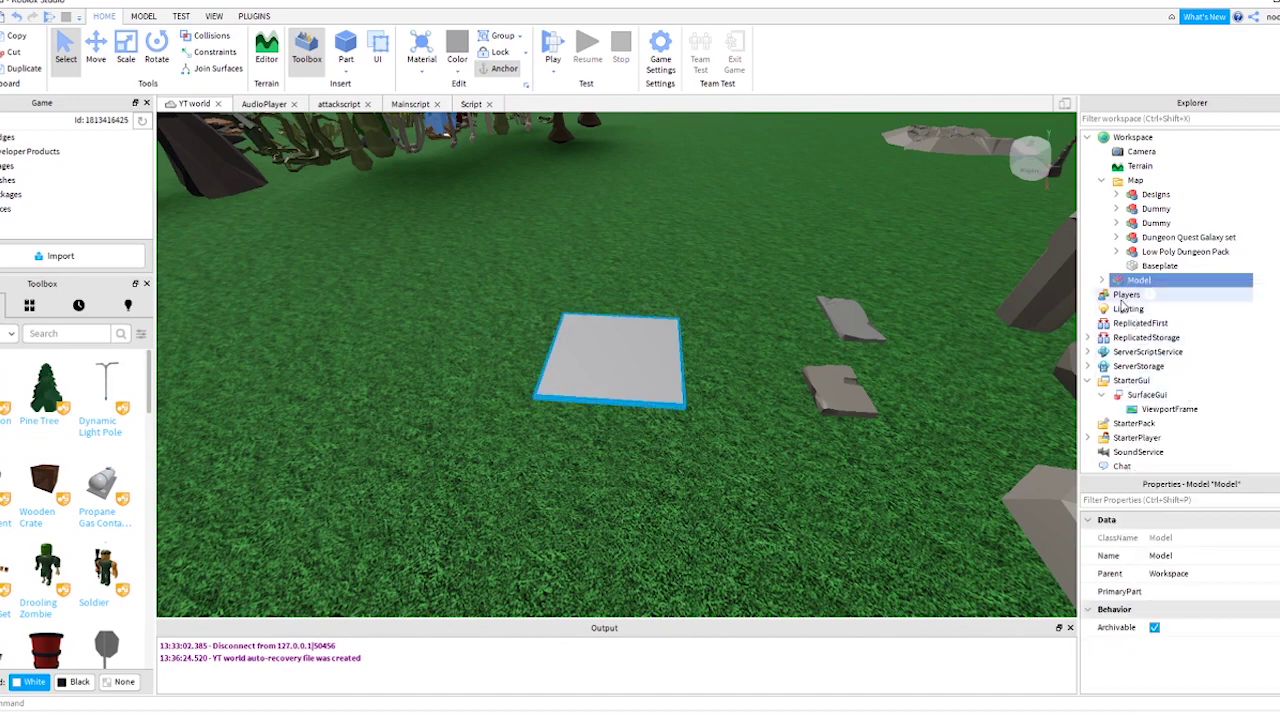
pyautogui.moveTo(1134, 290)
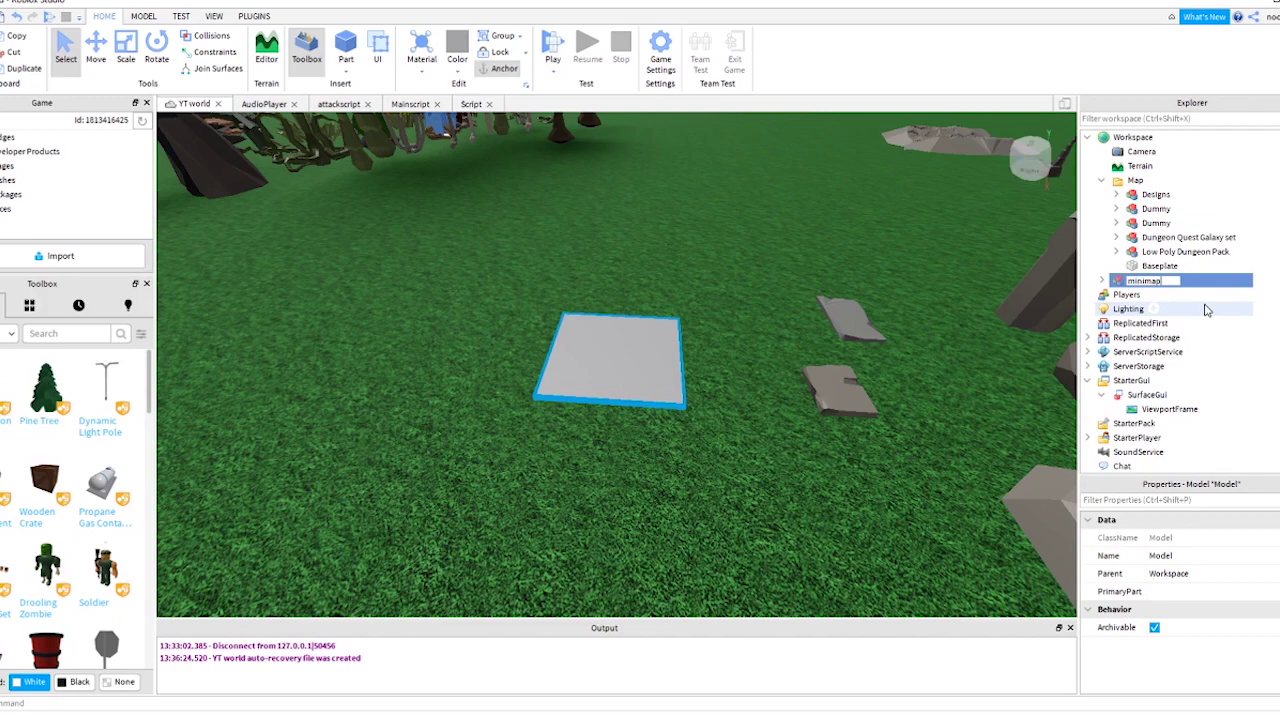
pyautogui.press('Return')
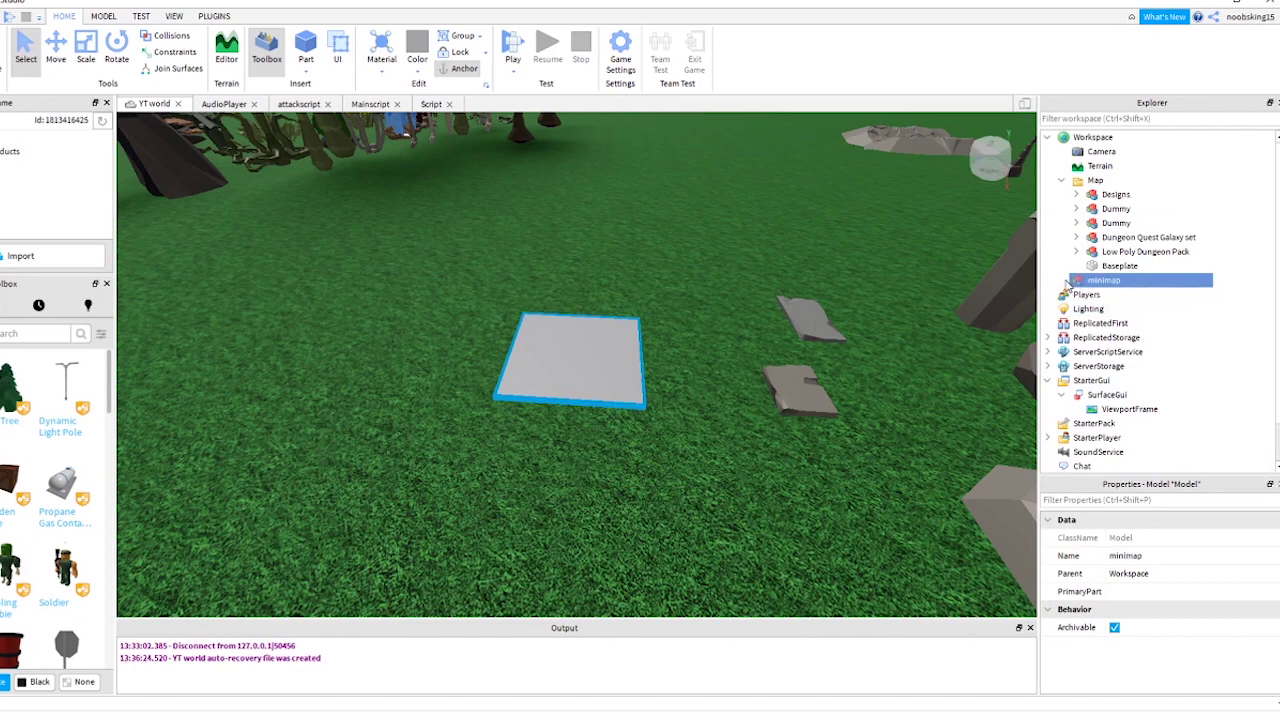
# - Set the minimap model's PrimaryPart to the part it contains
pyautogui.click(1062, 281)
pyautogui.click(1264, 592)
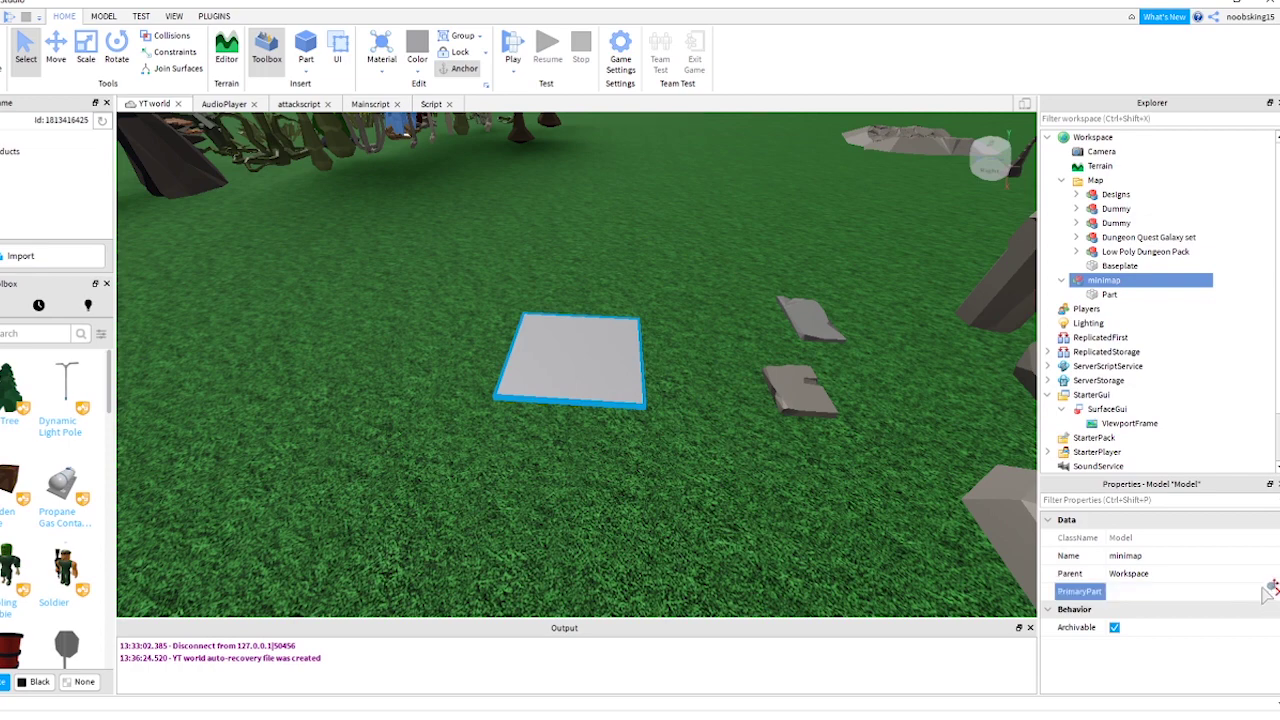
pyautogui.click(1130, 296)
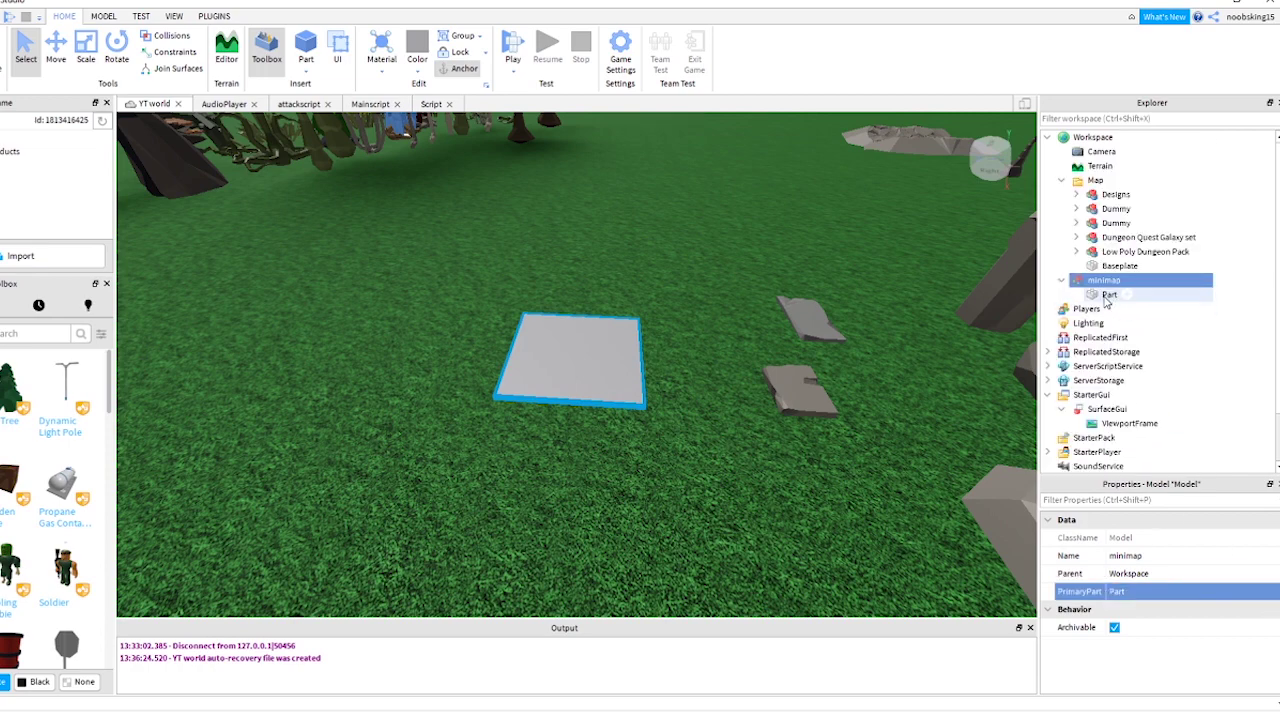
# - Set the SurfaceGui's Adornee to the flat part in the minimap model
pyautogui.click(1108, 296)
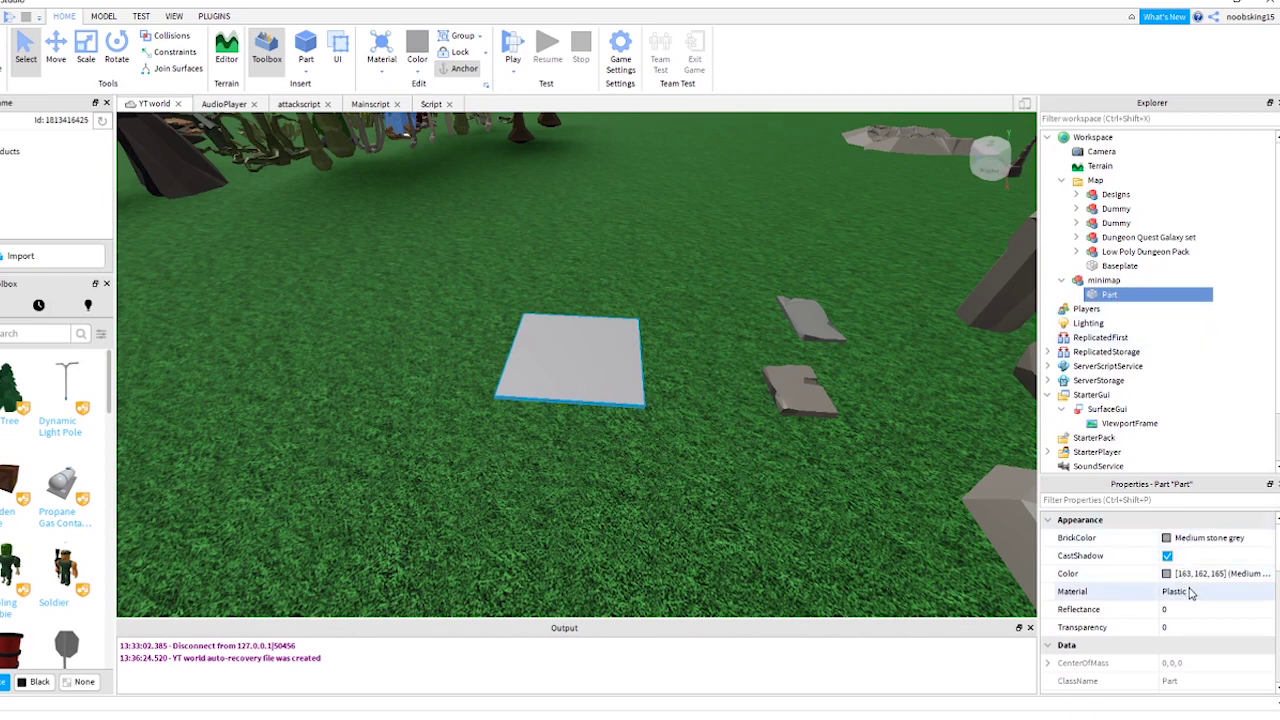
pyautogui.scroll(-1, 1201, 643)
pyautogui.scroll(1, 1201, 643)
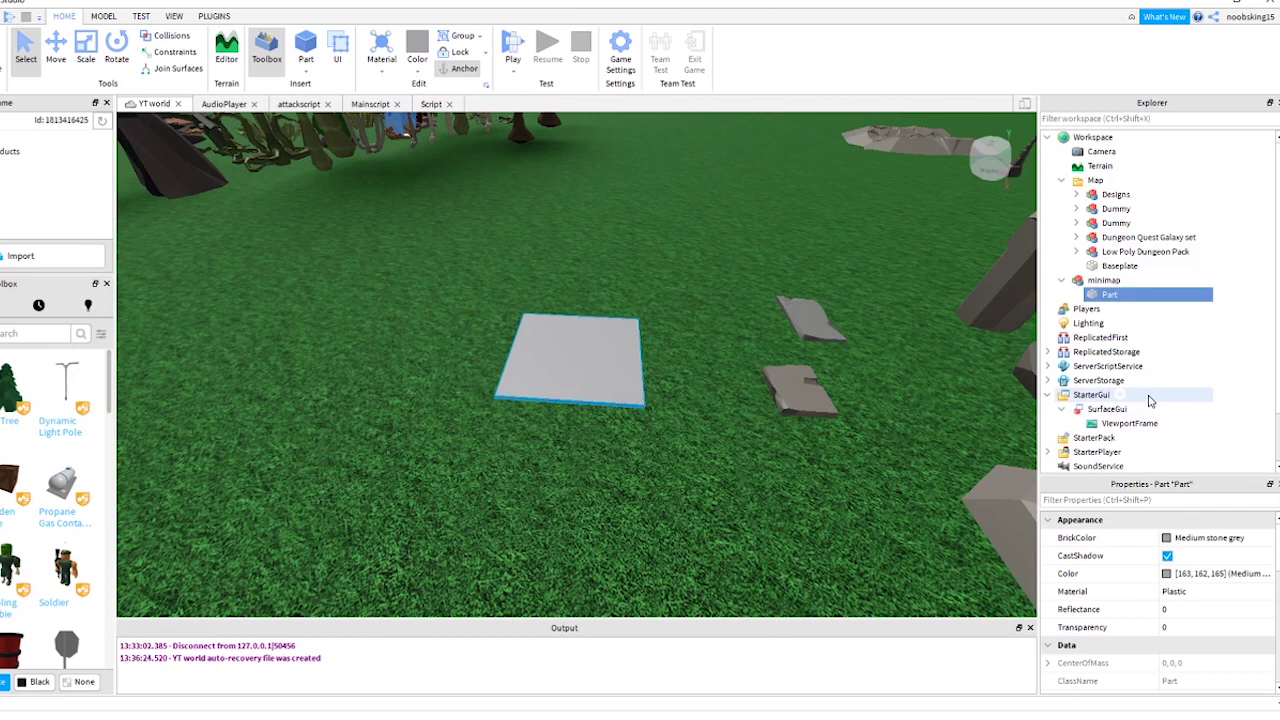
pyautogui.click(1112, 410)
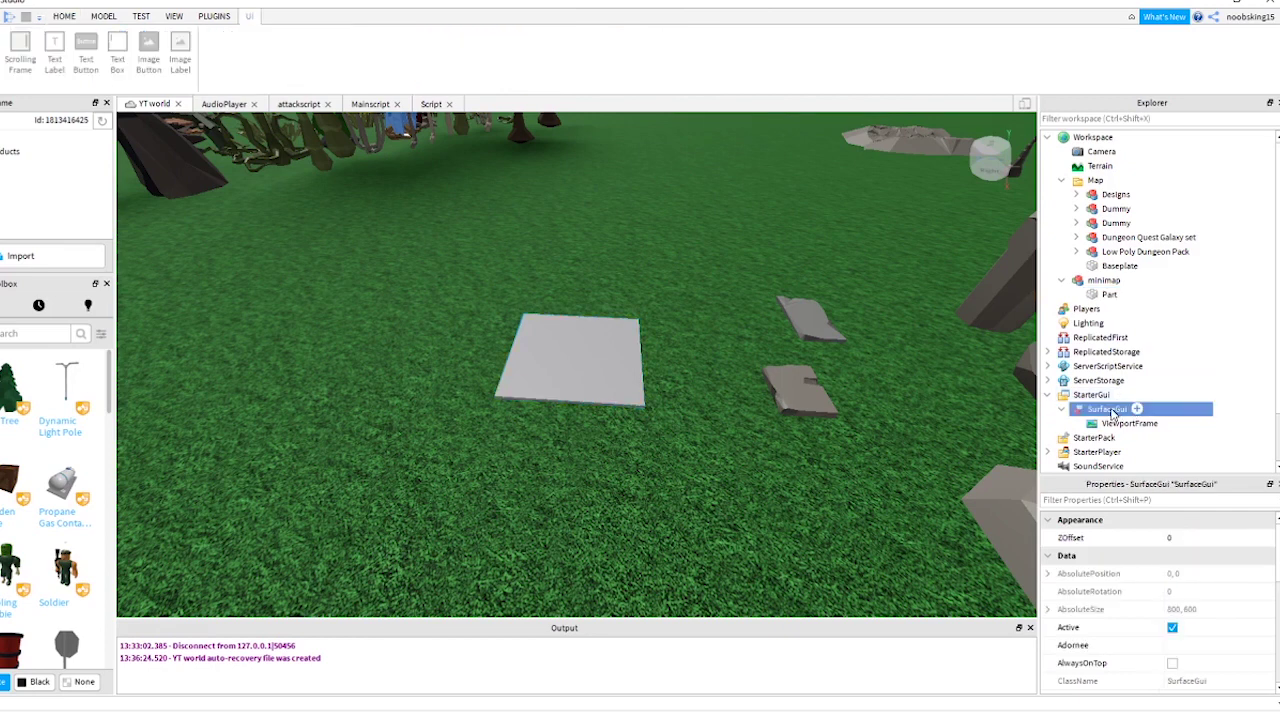
pyautogui.click(1210, 645)
pyautogui.click(594, 368)
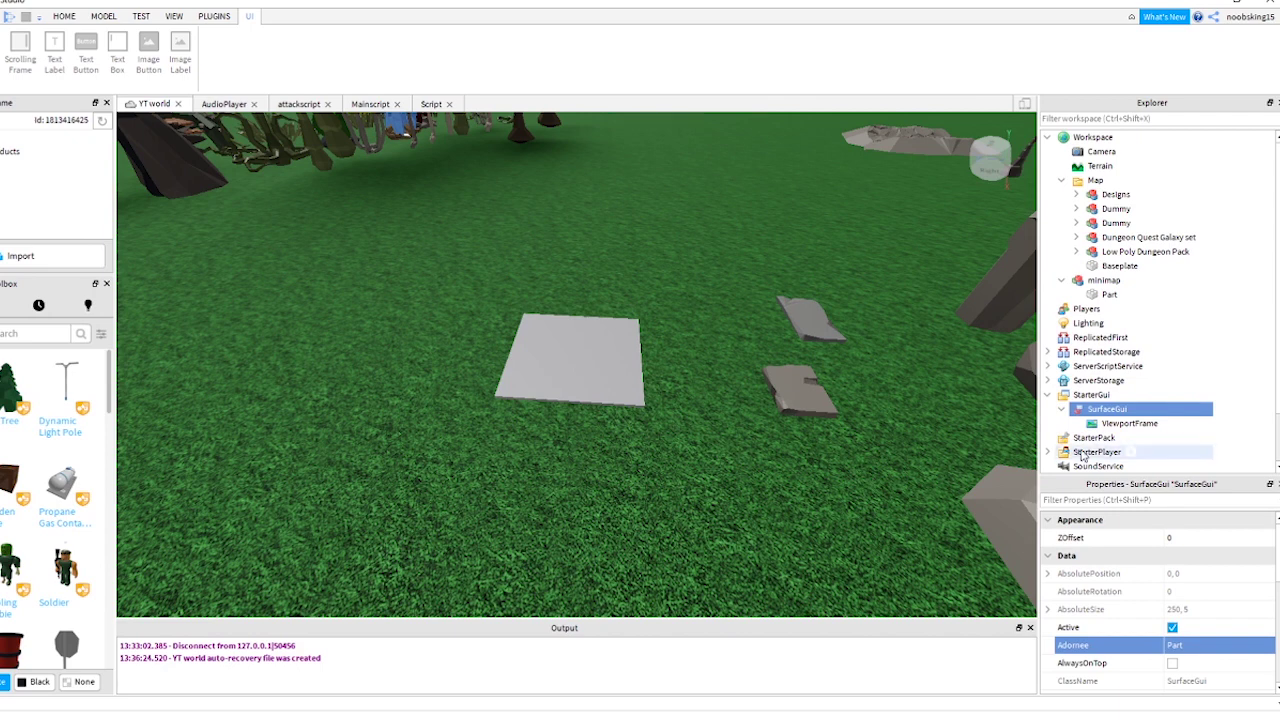
# - Set the SurfaceGui's Face to Top
pyautogui.scroll(-2, 1222, 663)
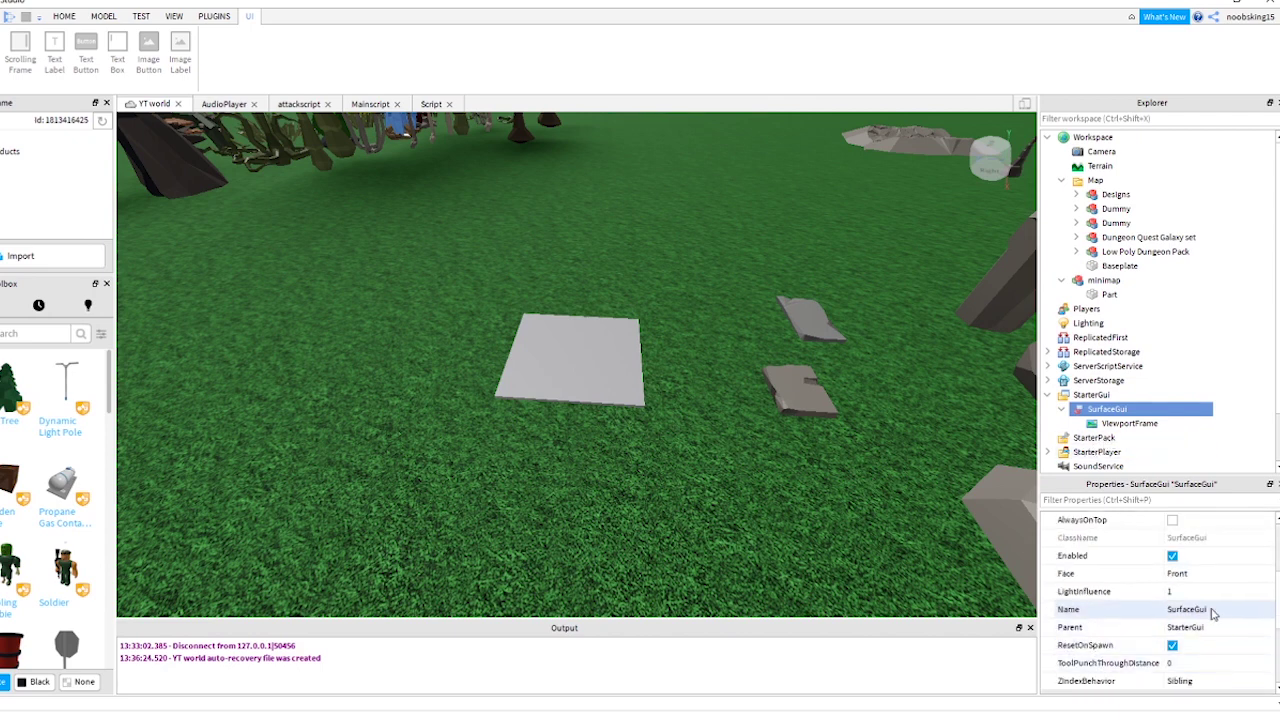
pyautogui.click(1208, 573)
pyautogui.click(1208, 574)
pyautogui.click(1175, 641)
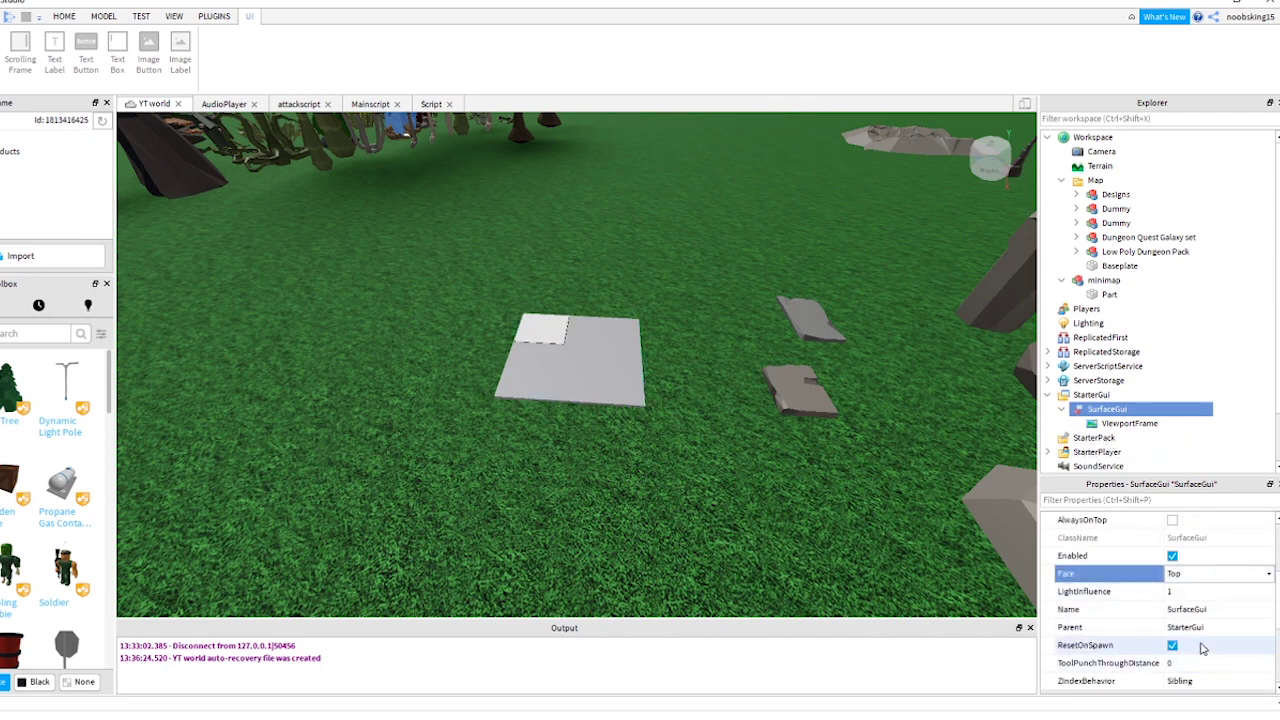
# - Set the ViewportFrame's Size to {1, 0},{1, 0} so it fills the SurfaceGui
pyautogui.click(1140, 423)
pyautogui.scroll(-3, 1200, 591)
pyautogui.click(1108, 590)
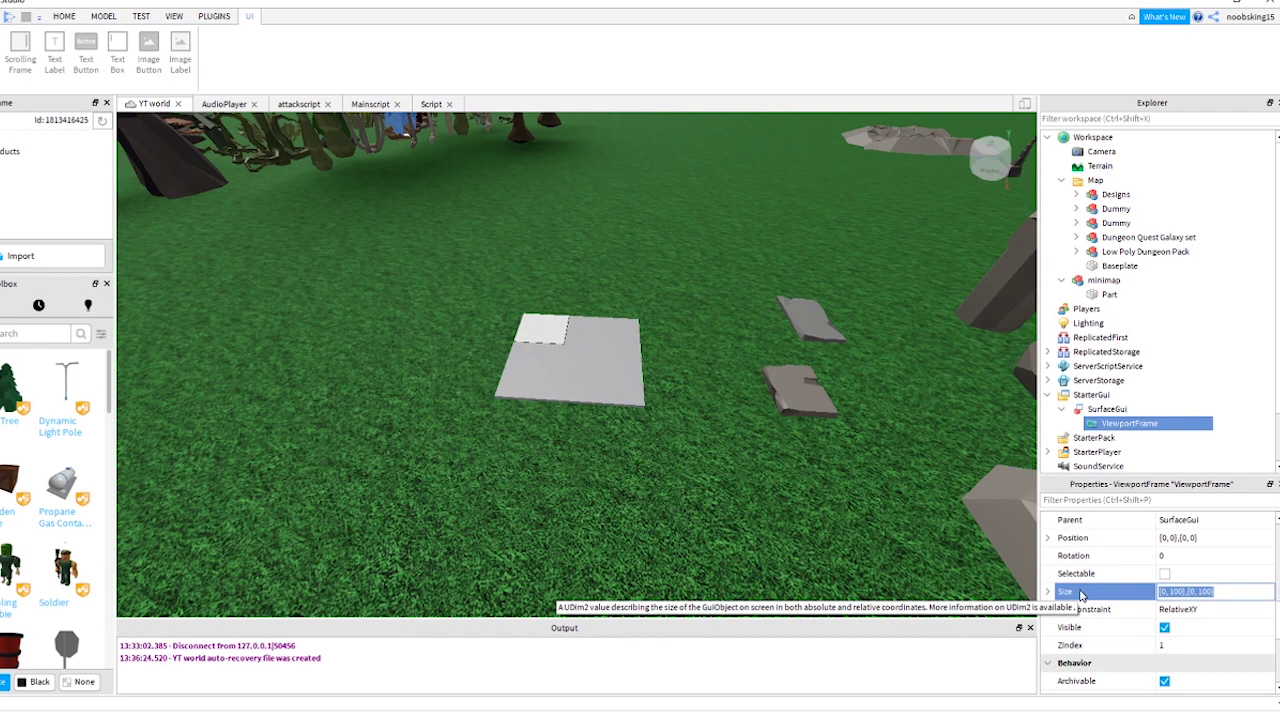
pyautogui.write('1')
pyautogui.write(',0,1,0')
pyautogui.press('Return')
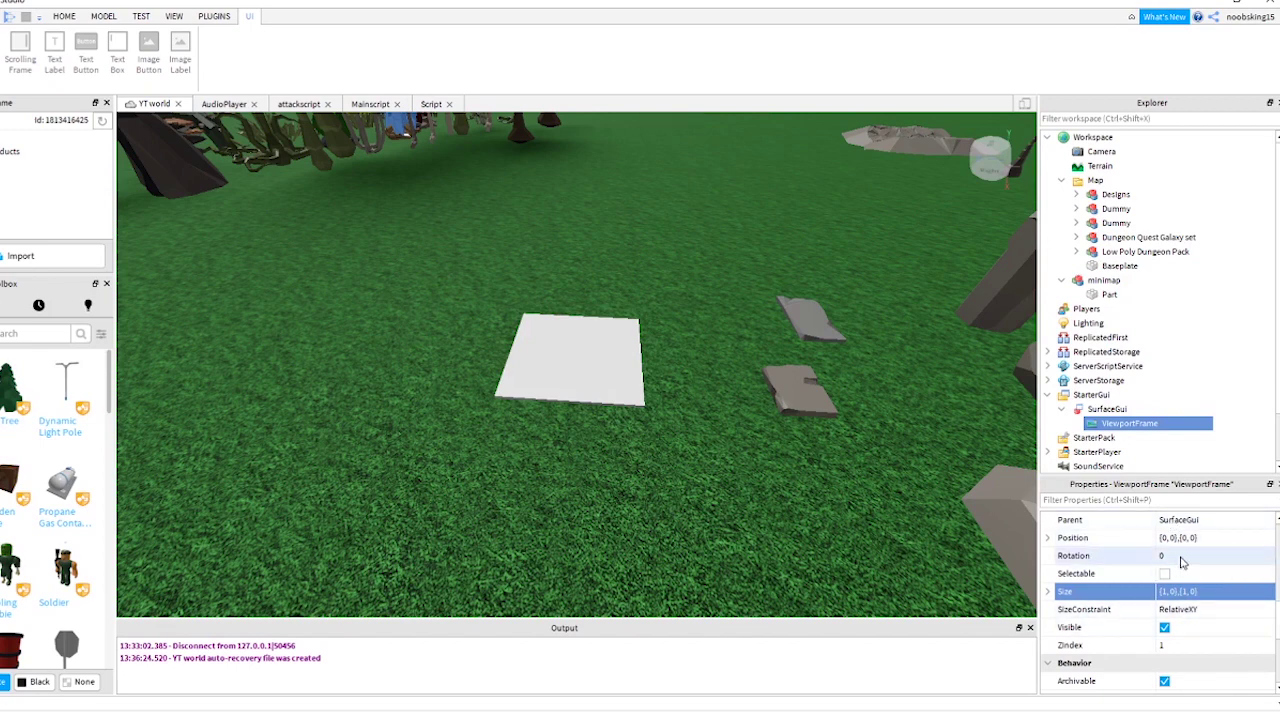
# - Set the ViewportFrame's Rotation to 180
pyautogui.click(1143, 557)
pyautogui.write('180')
pyautogui.press('Return')
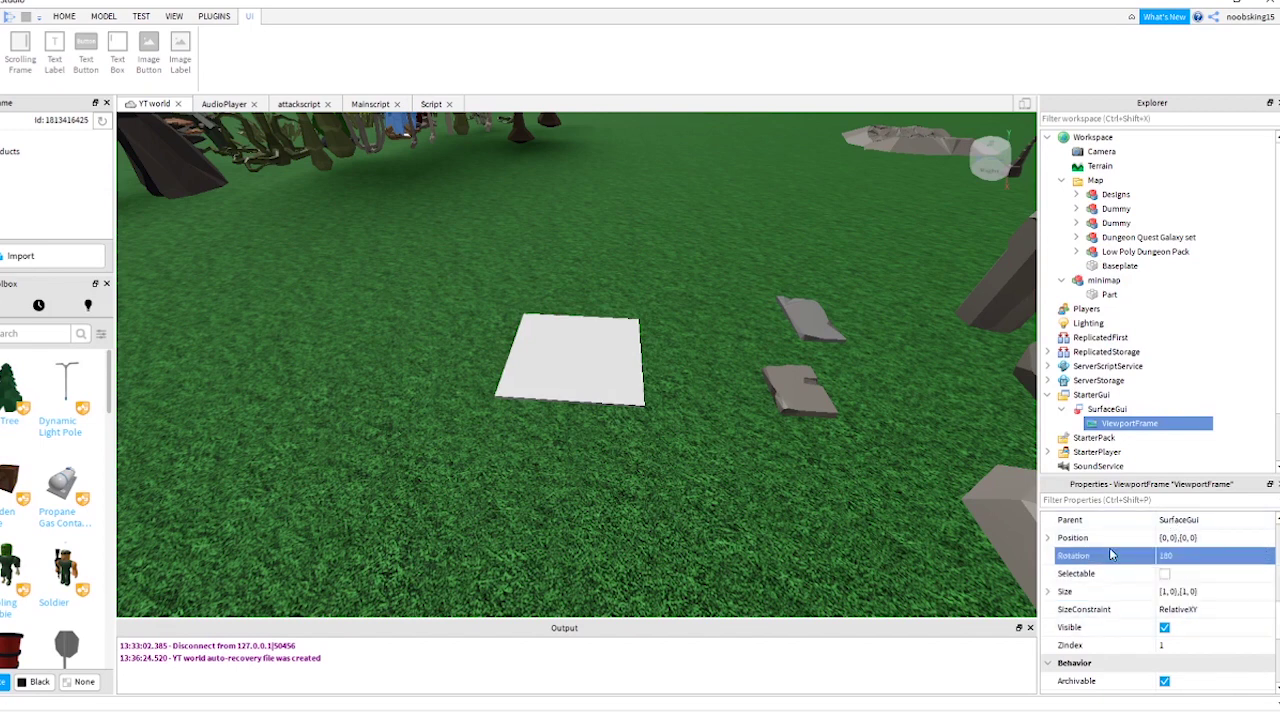
# - Set the ViewportFrame's BorderSizePixel to 3
pyautogui.scroll(3, 1200, 660)
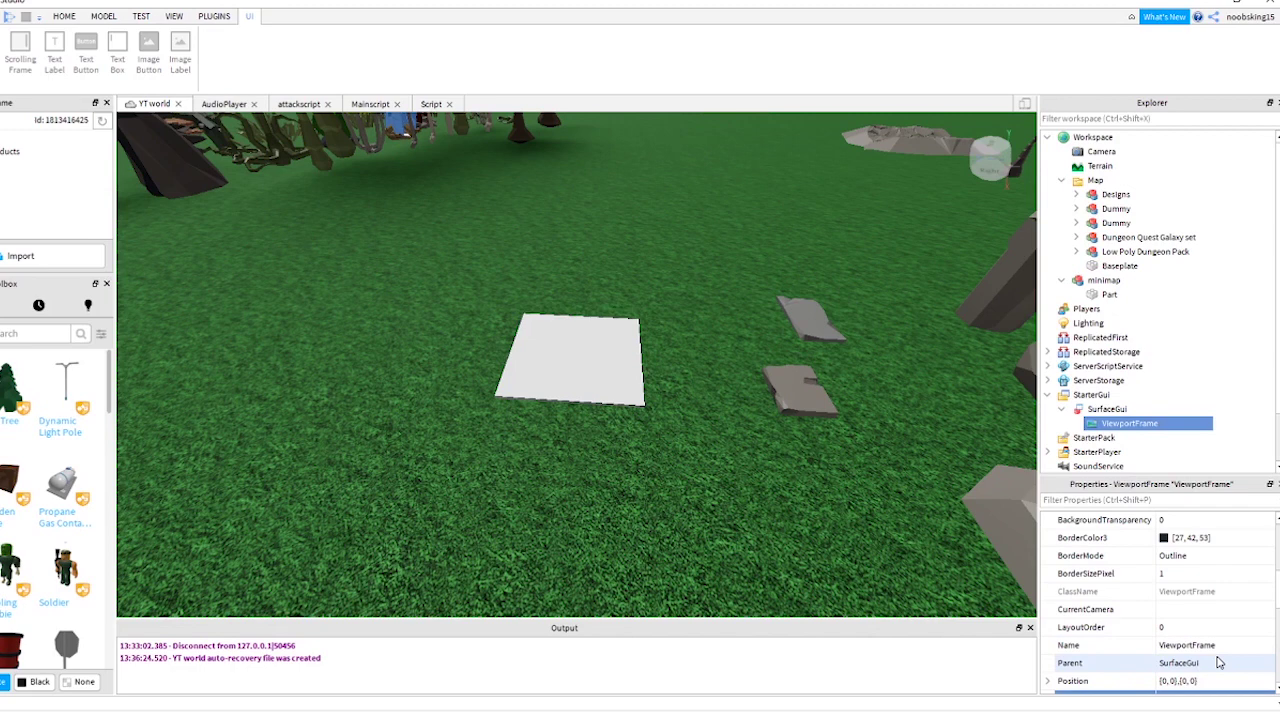
pyautogui.scroll(4, 1218, 663)
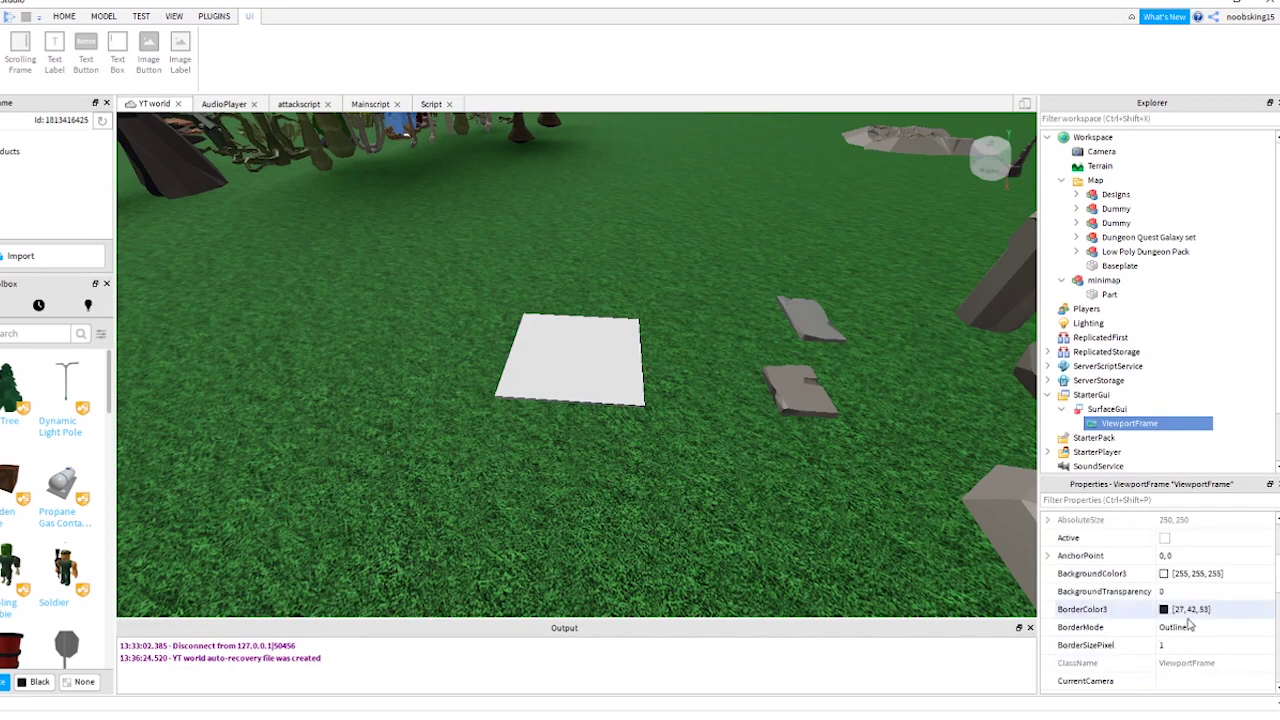
pyautogui.click(1191, 644)
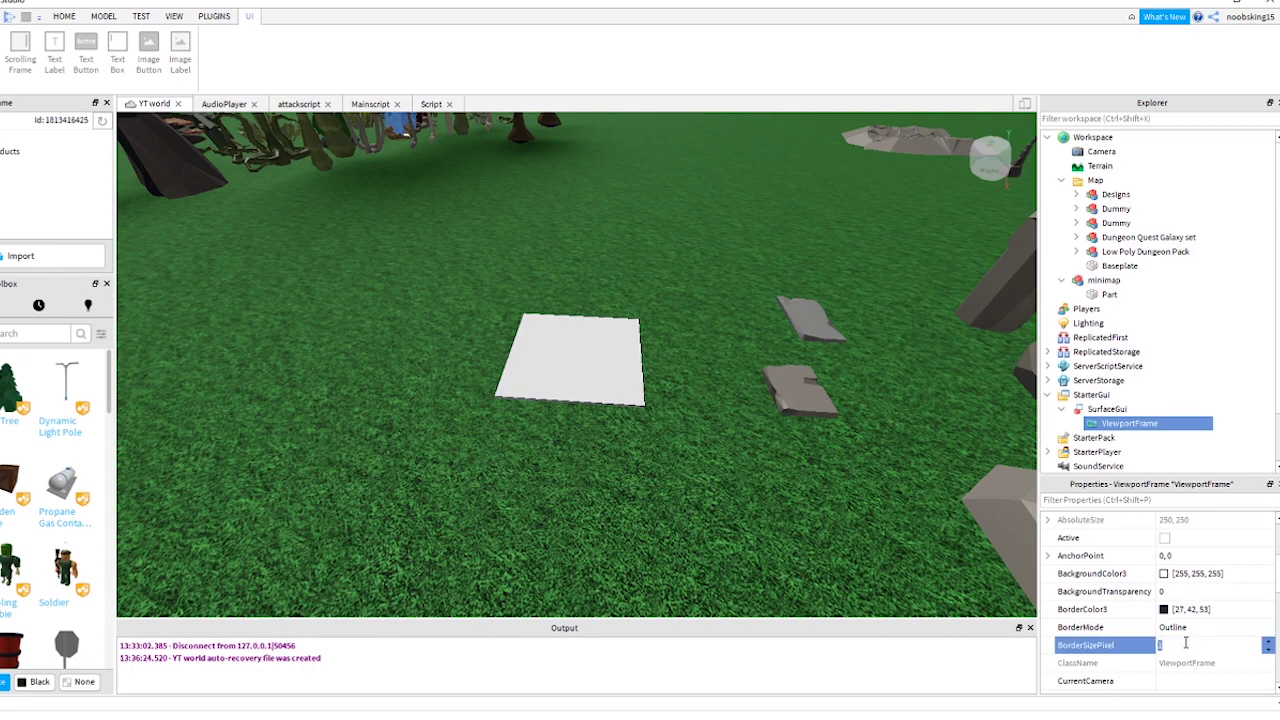
pyautogui.write('3')
pyautogui.press('Return')
pyautogui.scroll(3, 1178, 645)
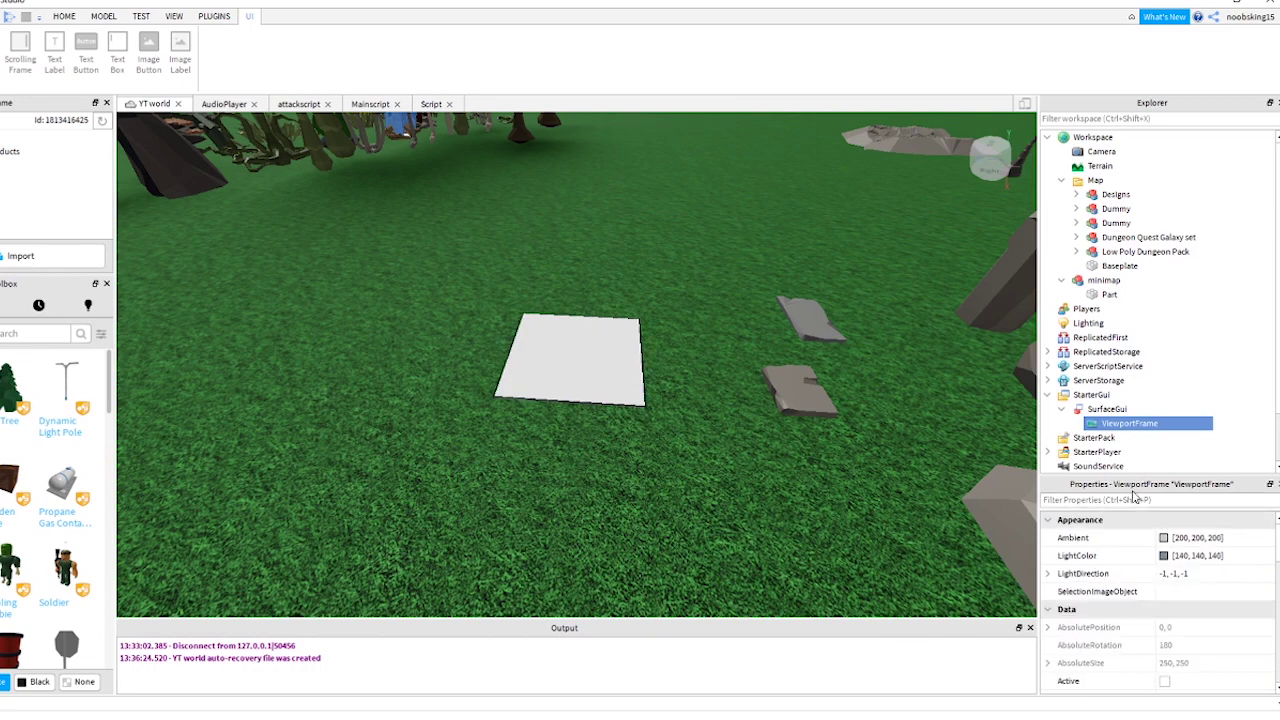
# - Set the flat part's Transparency to 1 and move the minimap model into ReplicatedStorage
pyautogui.click(1110, 295)
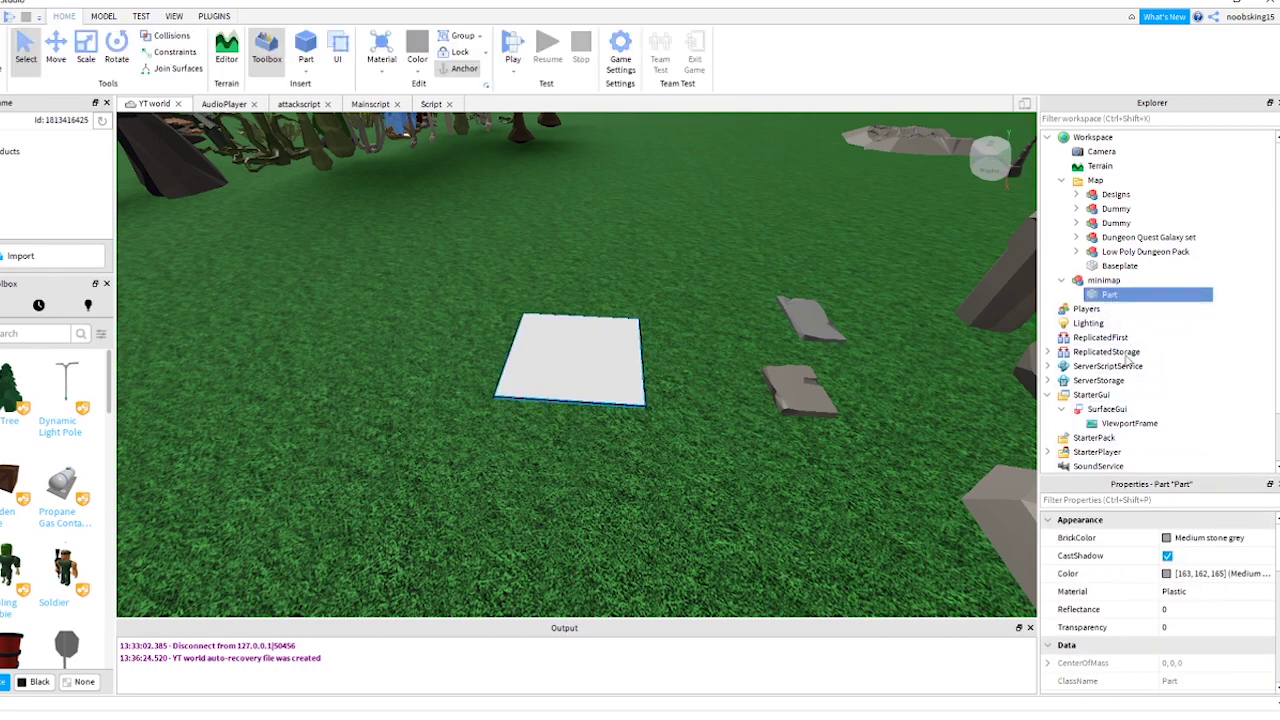
pyautogui.click(1207, 627)
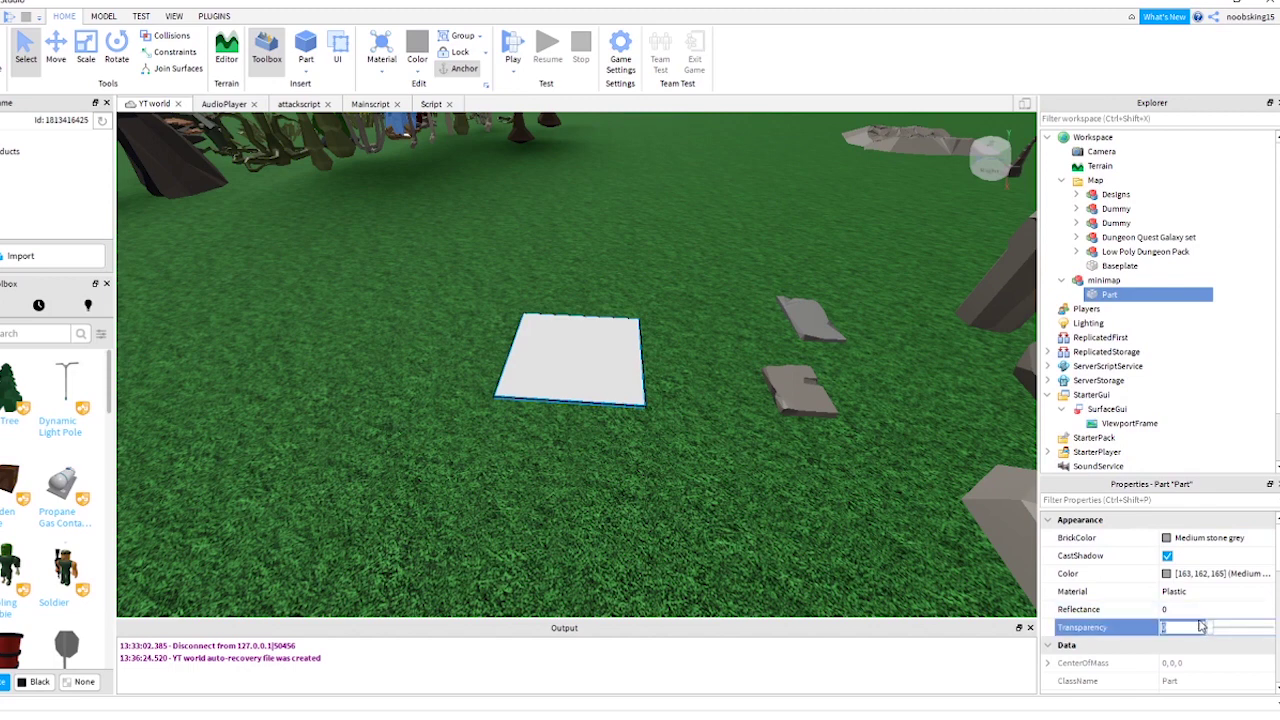
pyautogui.write('1')
pyautogui.press('Return')
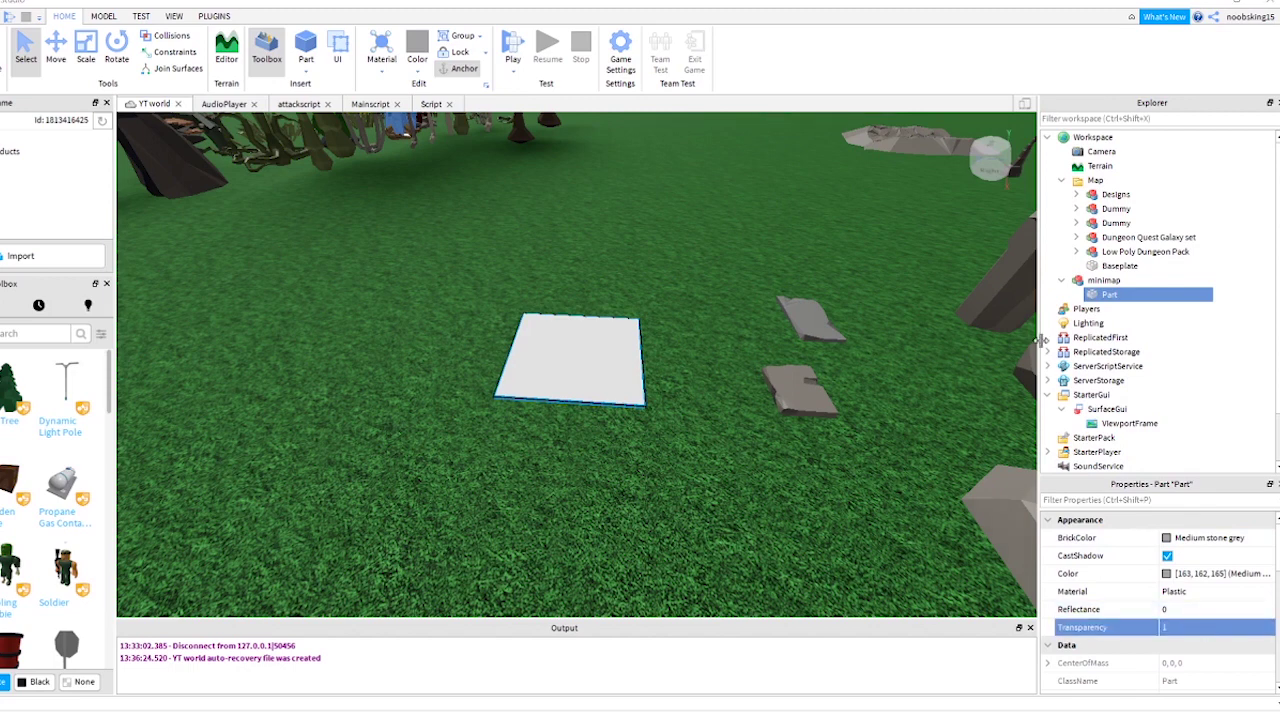
pyautogui.click(1089, 281)
pyautogui.moveTo(1089, 283); pyautogui.dragTo(1112, 352)
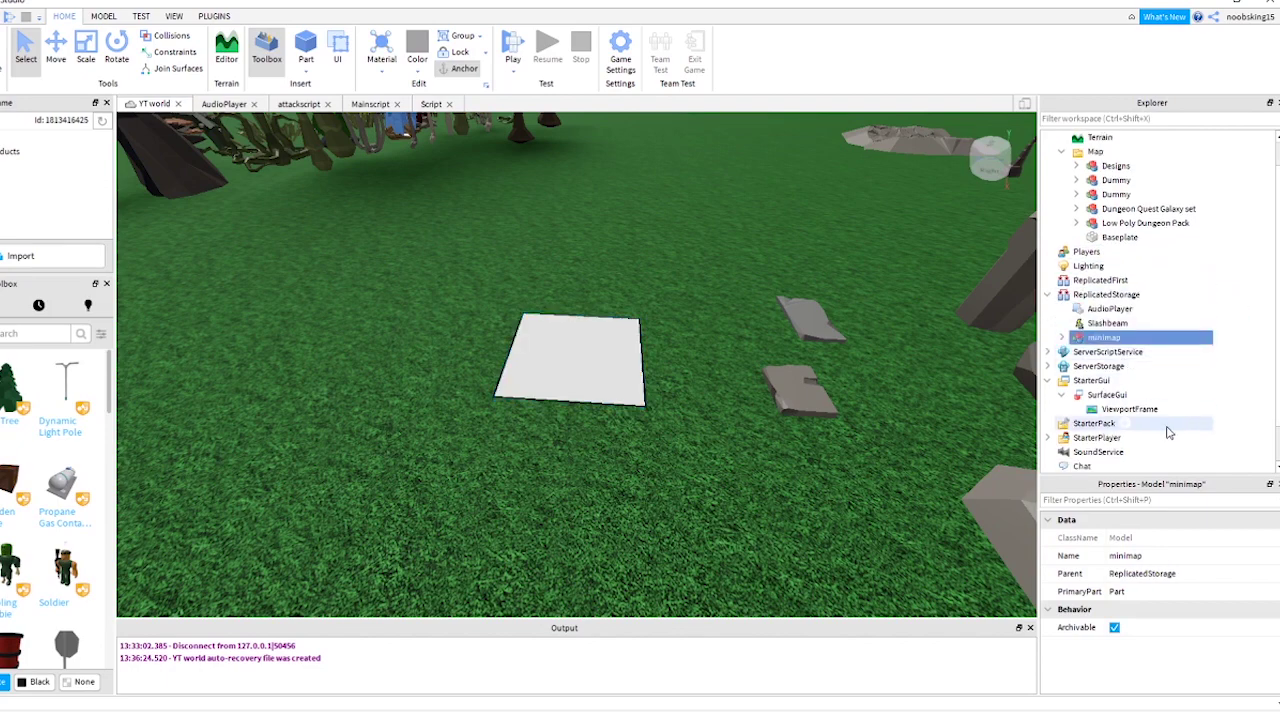
# - Insert a LocalScript into the SurfaceGui
pyautogui.click(1110, 395)
pyautogui.click(1141, 395)
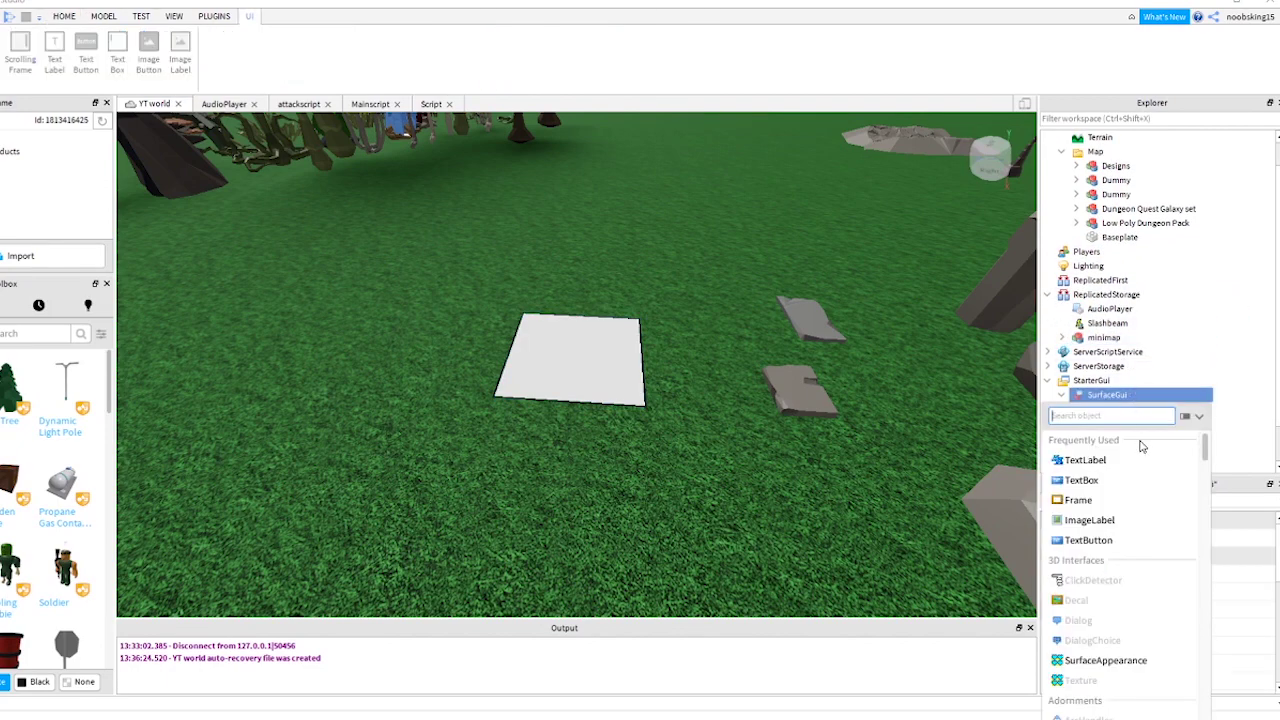
pyautogui.write('lo')
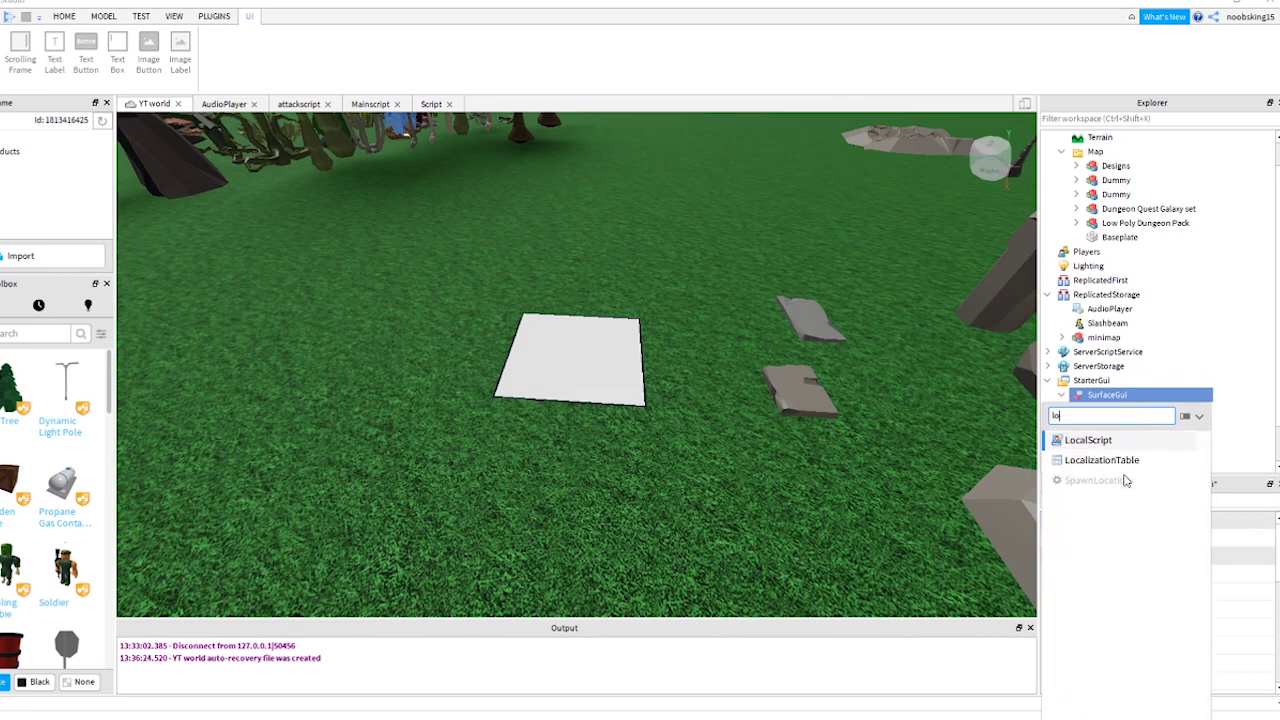
pyautogui.click(1106, 435)
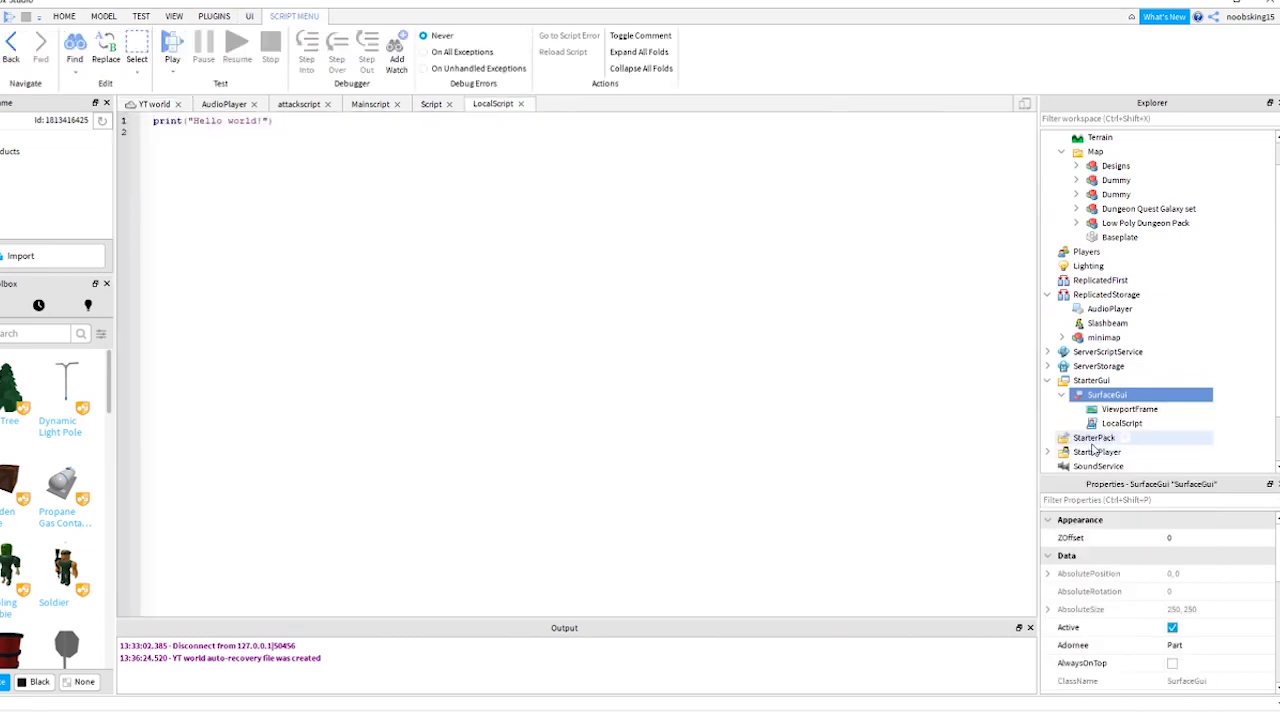
# - Replace the default code with lines that clone ReplicatedStorage.minimap into workspace and store the local player's HumanoidRootPart position in playerPosition
pyautogui.hotkey('ctrl', 'a')
pyautogui.click(282, 120)
pyautogui.moveTo(282, 120); pyautogui.dragTo(50, 104)
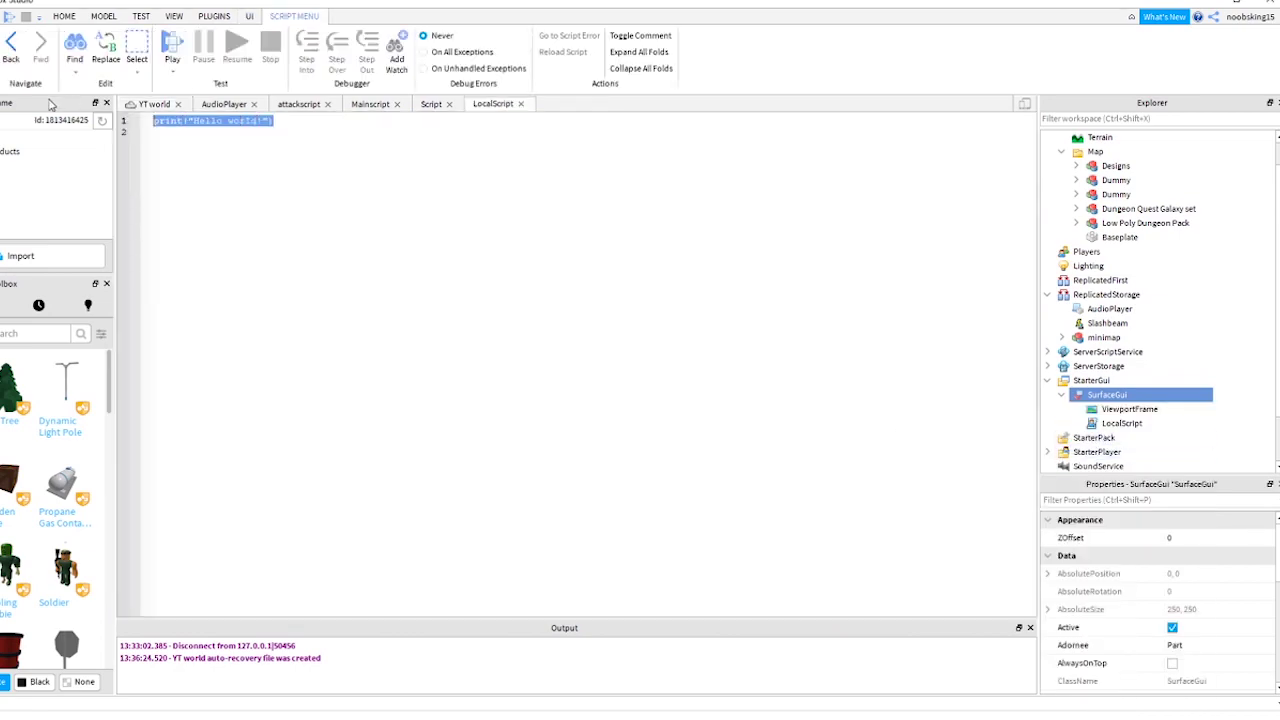
pyautogui.write('local min')
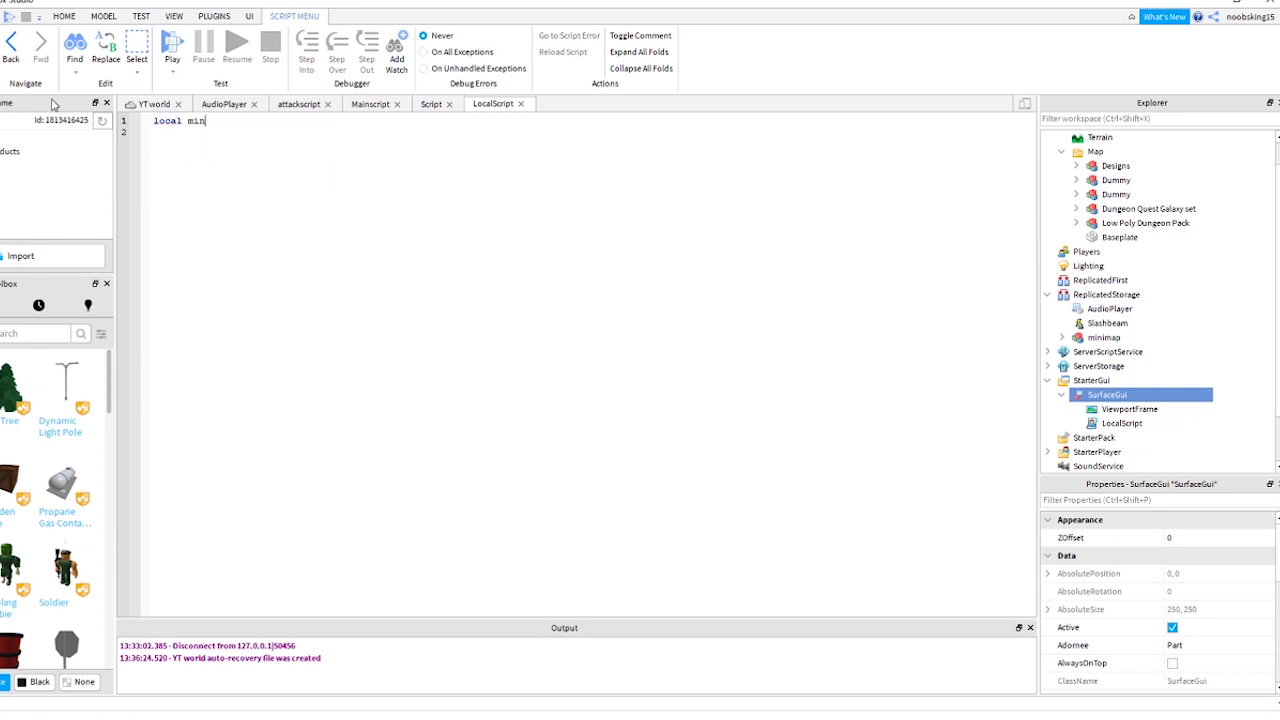
pyautogui.write('imap = game.ReplicatedStorage.minimap:Clone()')
pyautogui.press('Return')
pyautogui.write('local playerPosition = game.')
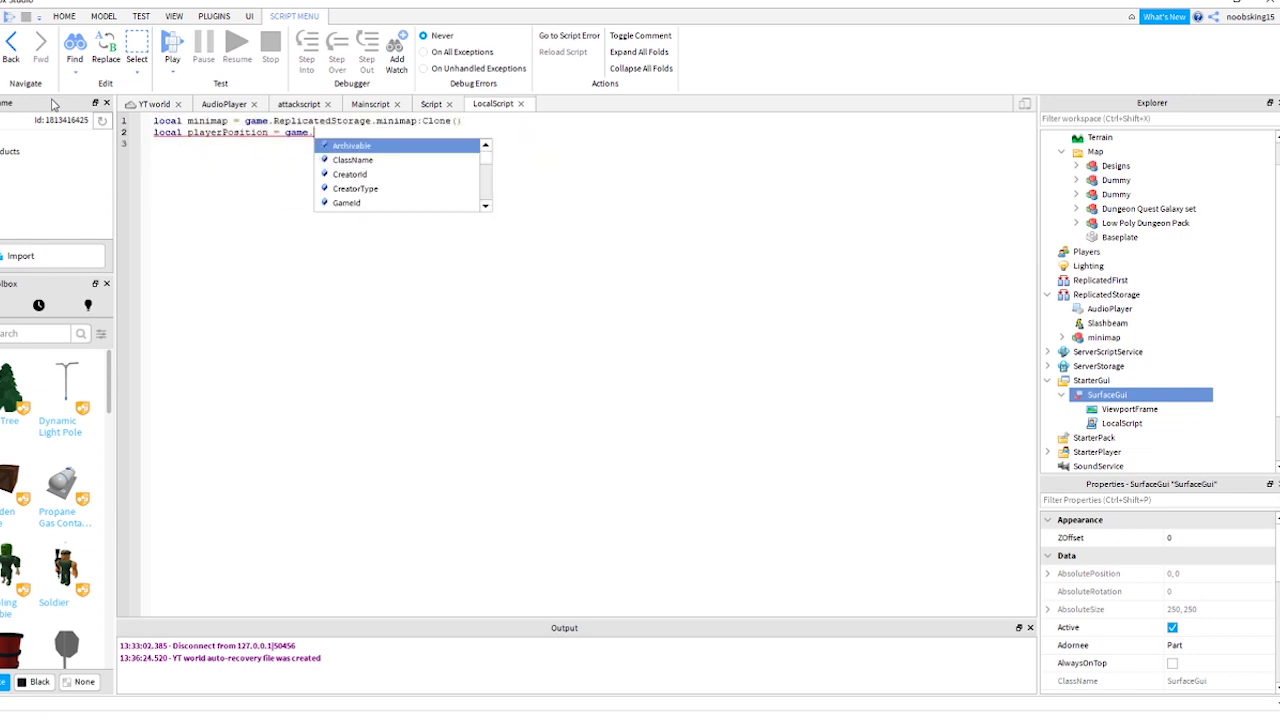
pyautogui.write('Players.LocalPlayer.Character:WaitForChild("HumanoidRootPart").Position minimap.Parent = workspace  local camera = Instance.new("Camera") c')
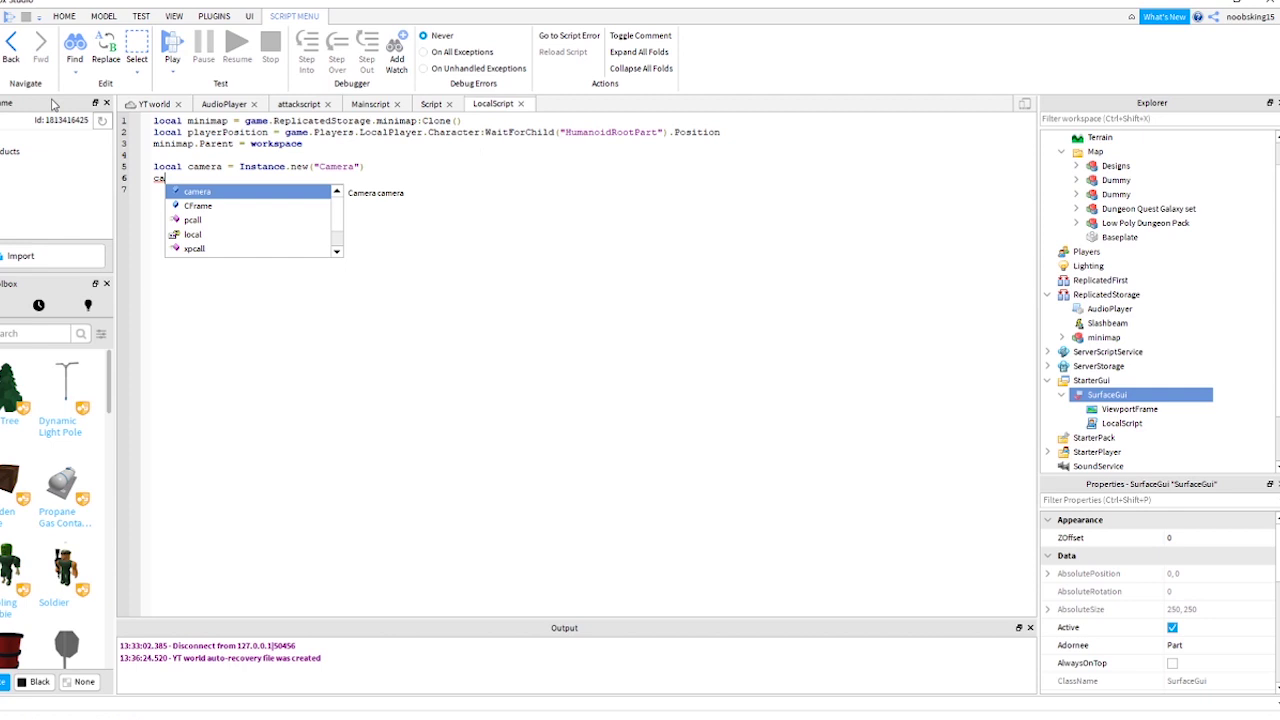
# - Script a Scriptable camera with FieldOfView 120, assign it and the Adornee, and clone workspace.Map into the ViewportFrame, followed by wait(0.1)
pyautogui.write('amera.Parent = script.Parent')
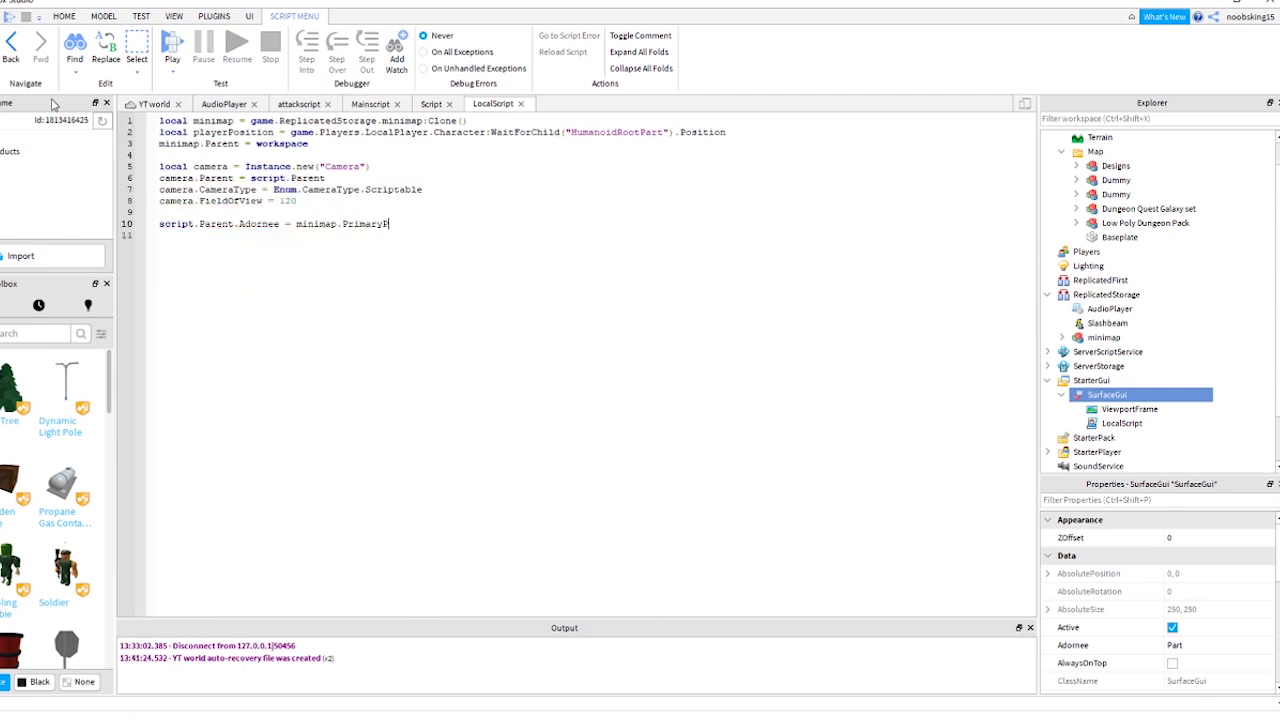
pyautogui.write(' camera.CameraType = Enum.CameraType.Scriptable camera.FieldOfView = 120  script.Parent.Adornee = minimap.PrimaryPart script.Parent.ViewportFrame.CurrentCamera = camera  workspace.Map:Clone().Parent = script.Parent.ViewportFrame  wait(0.1)  while true do \tplayerPosition = game.Players.LocalPlayer.Character.HumanoidRootPart.Position \tminimap:SetPrimaryPartCFr')
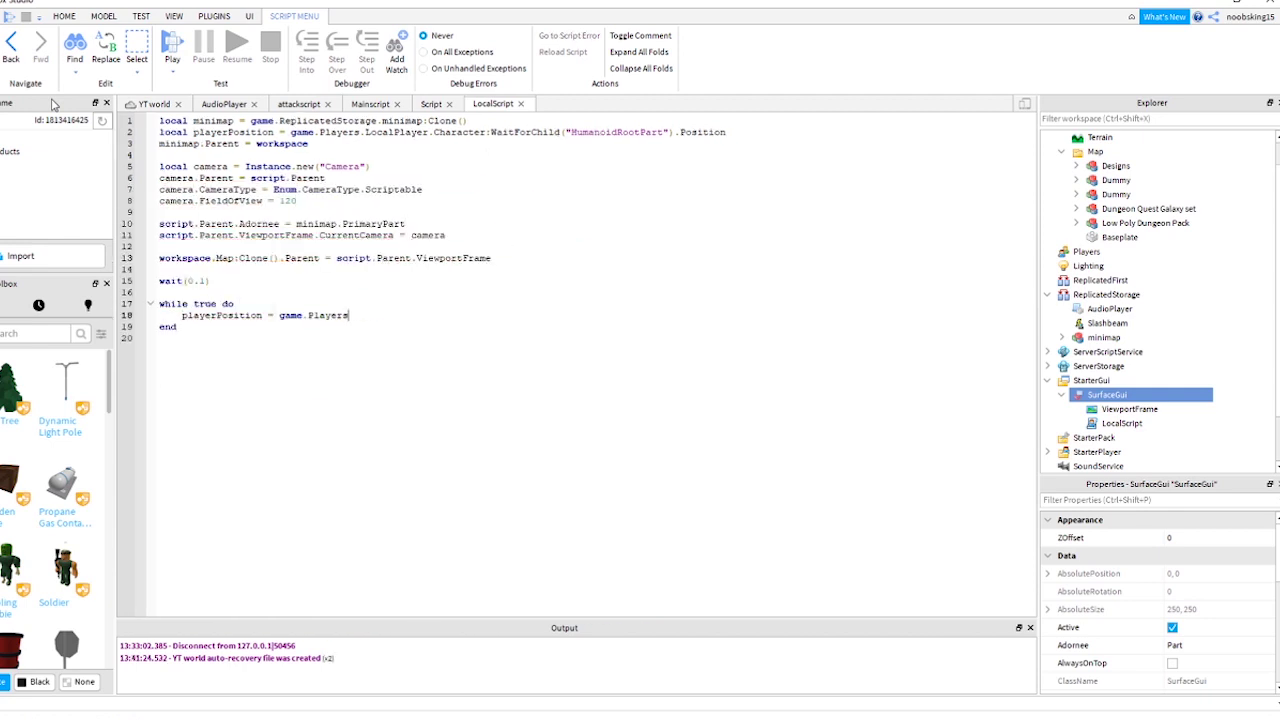
# - Write a while true loop that offsets the minimap by (10,-10,4.2), rotated 90 degrees, and holds the camera 50 above playerPosition every RenderStepped
pyautogui.write('ame(workspace.CurrentCamera.CFrame*CFrame.Angles(math.rad(90),0,0)*CFrame.new(10,-10')
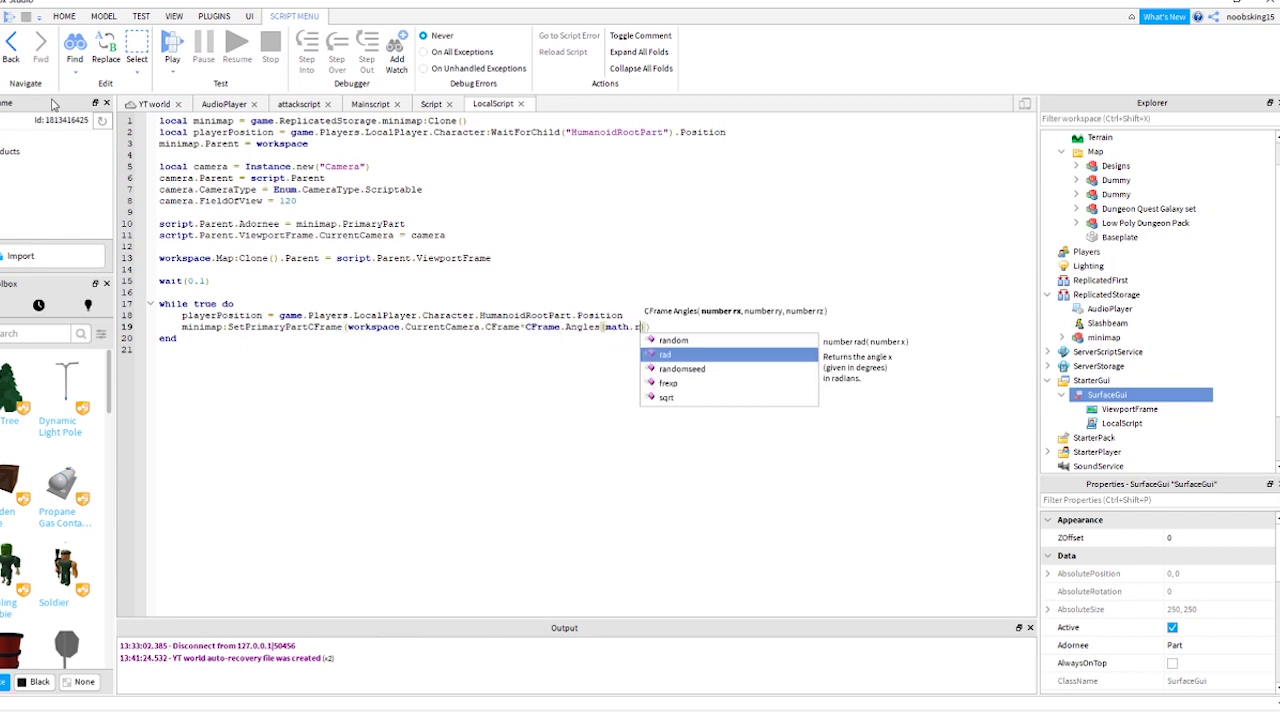
pyautogui.write(',4.2))')
pyautogui.press('Return')
pyautogui.write('camera.CFrame = CFrame.new(playerPosition + Vector3.new(0,50,0),playerPosition)')
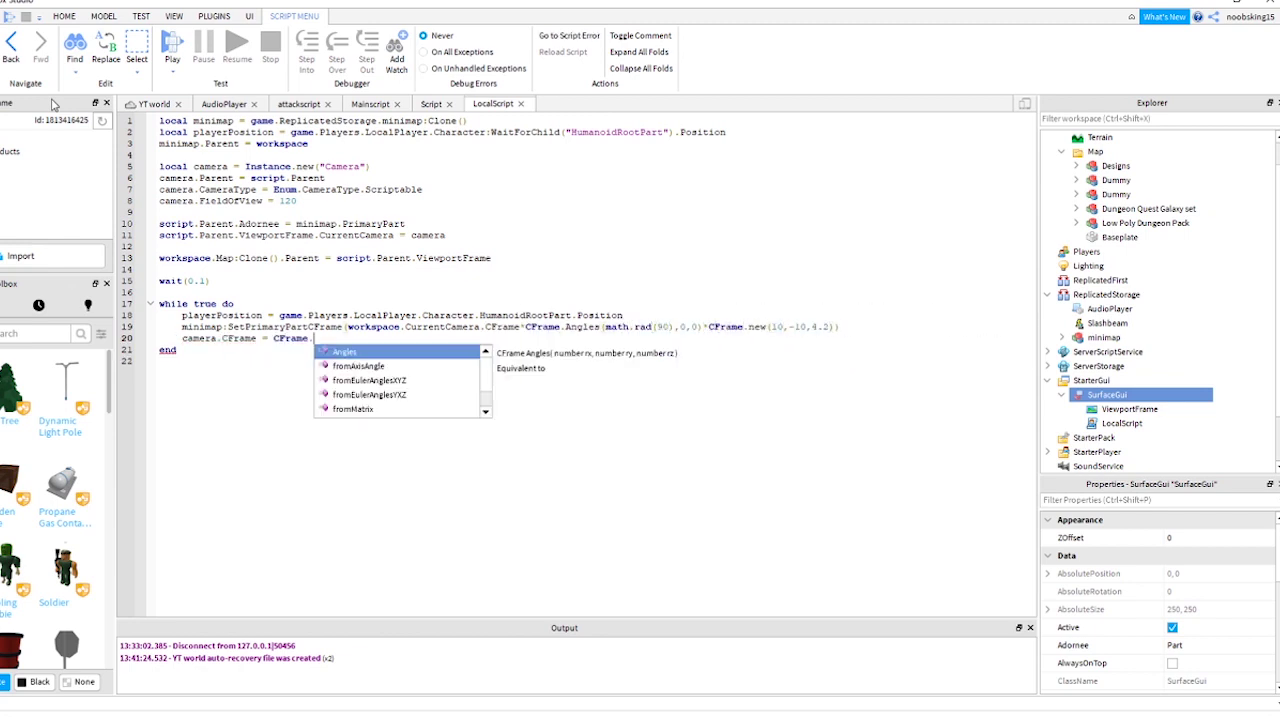
pyautogui.press('Return')
pyautogui.write('game:GetService("RunService").RenderStepped:Wait()')
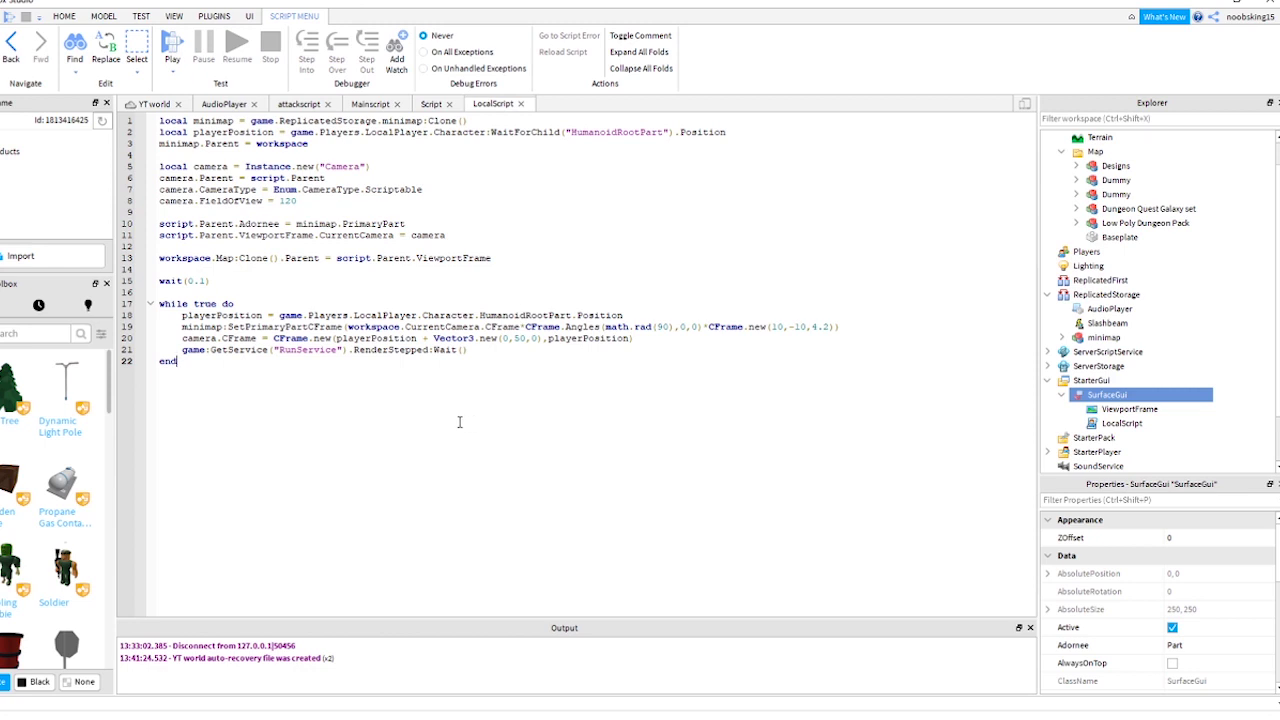
# - Playtest the place, walking the character among the rocks while turning the view to check the mini map, and stop the test
pyautogui.click(172, 50)
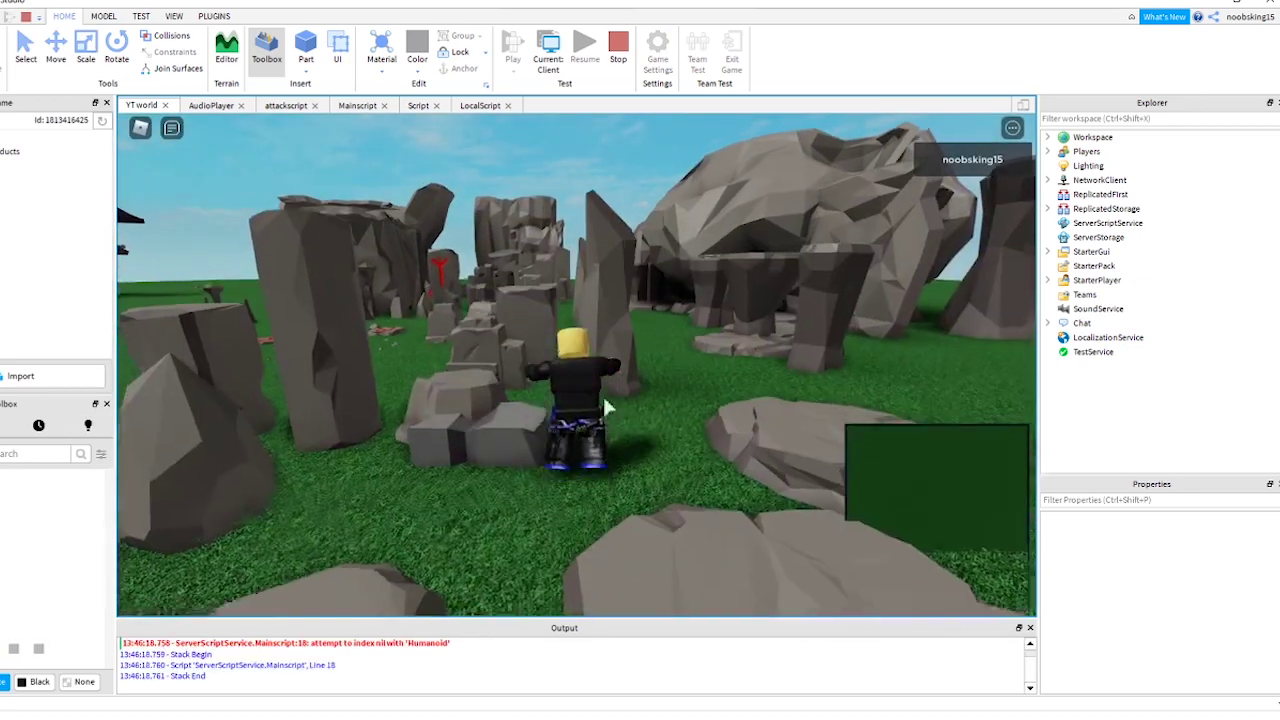
pyautogui.moveTo(724, 409); pyautogui.dragTo(725, 406, button='right')
pyautogui.press('w')
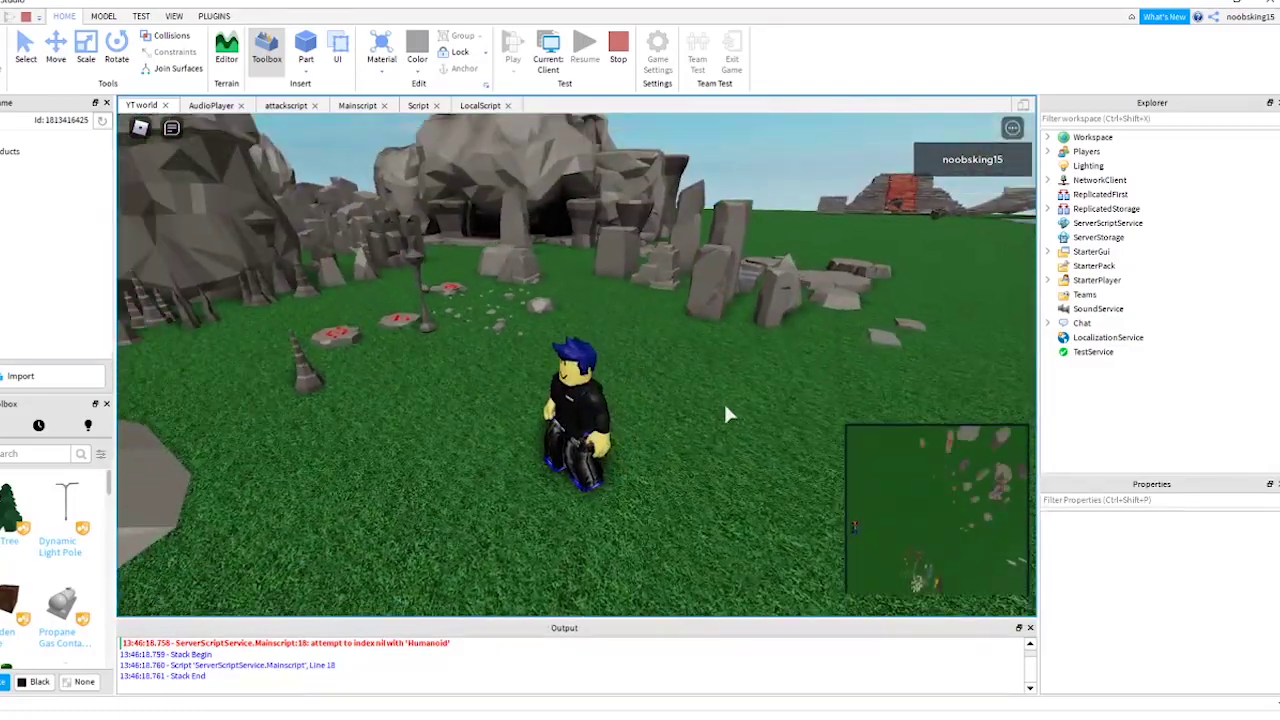
pyautogui.press('w')
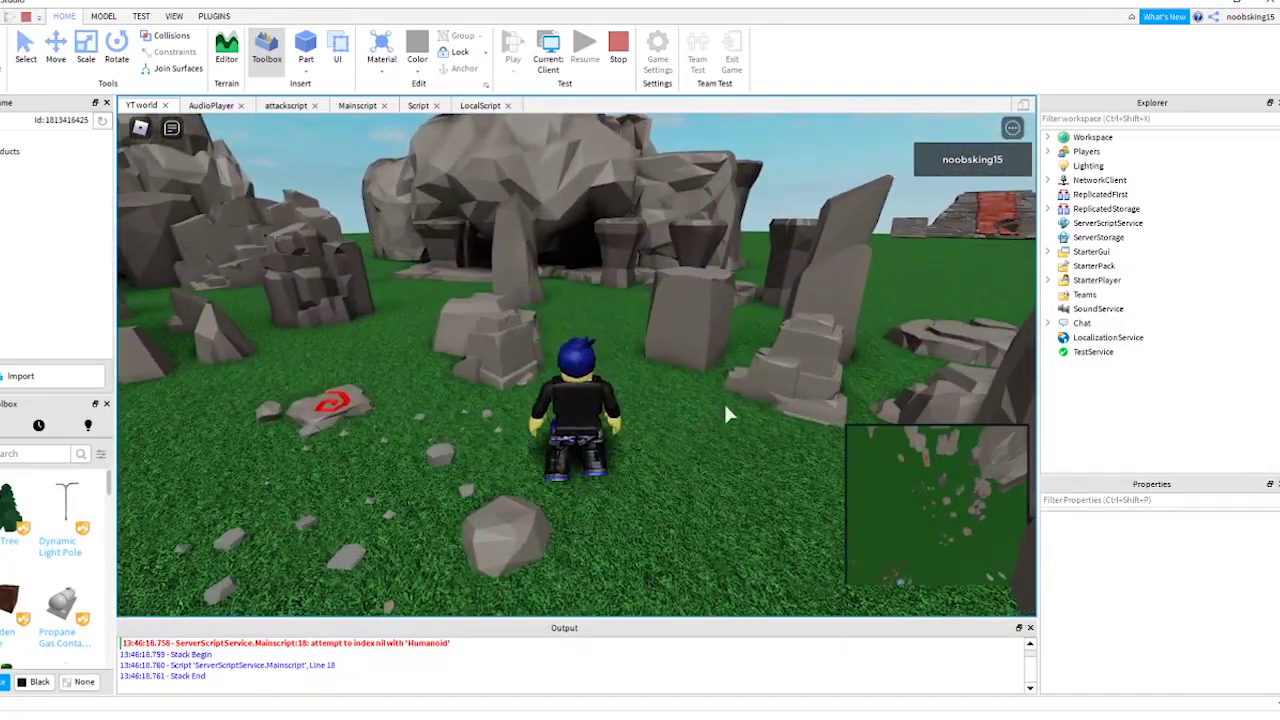
pyautogui.moveTo(725, 405); pyautogui.dragTo(725, 405, button='right')
pyautogui.press('w')
pyautogui.press('w')
pyautogui.click(626, 53)
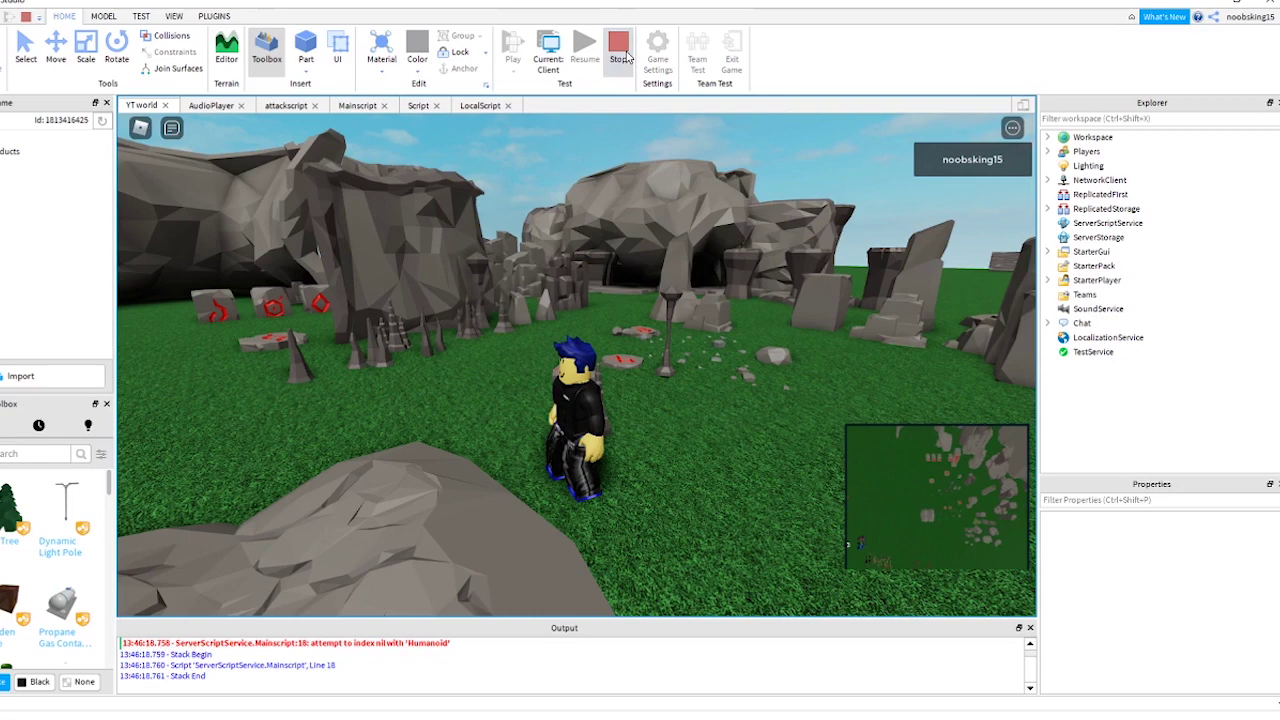
pyautogui.click(620, 52)
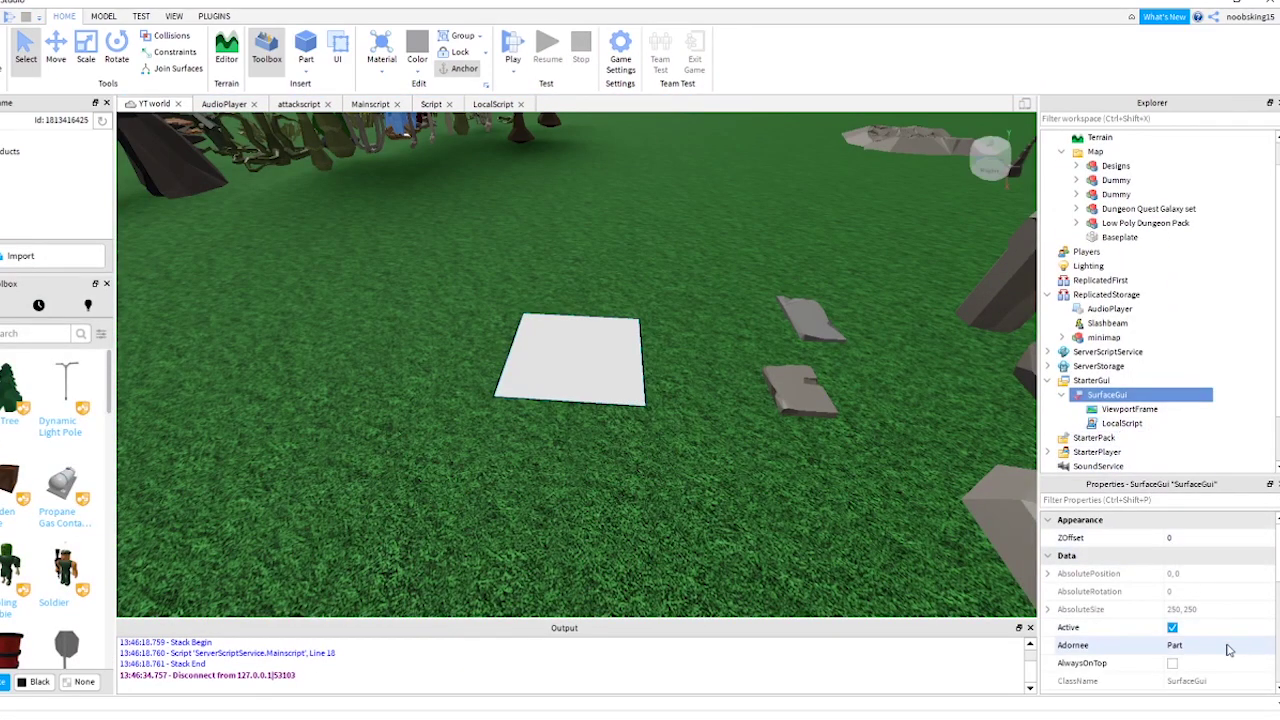
# - Enable AlwaysOnTop for the SurfaceGui
pyautogui.click(1172, 663)
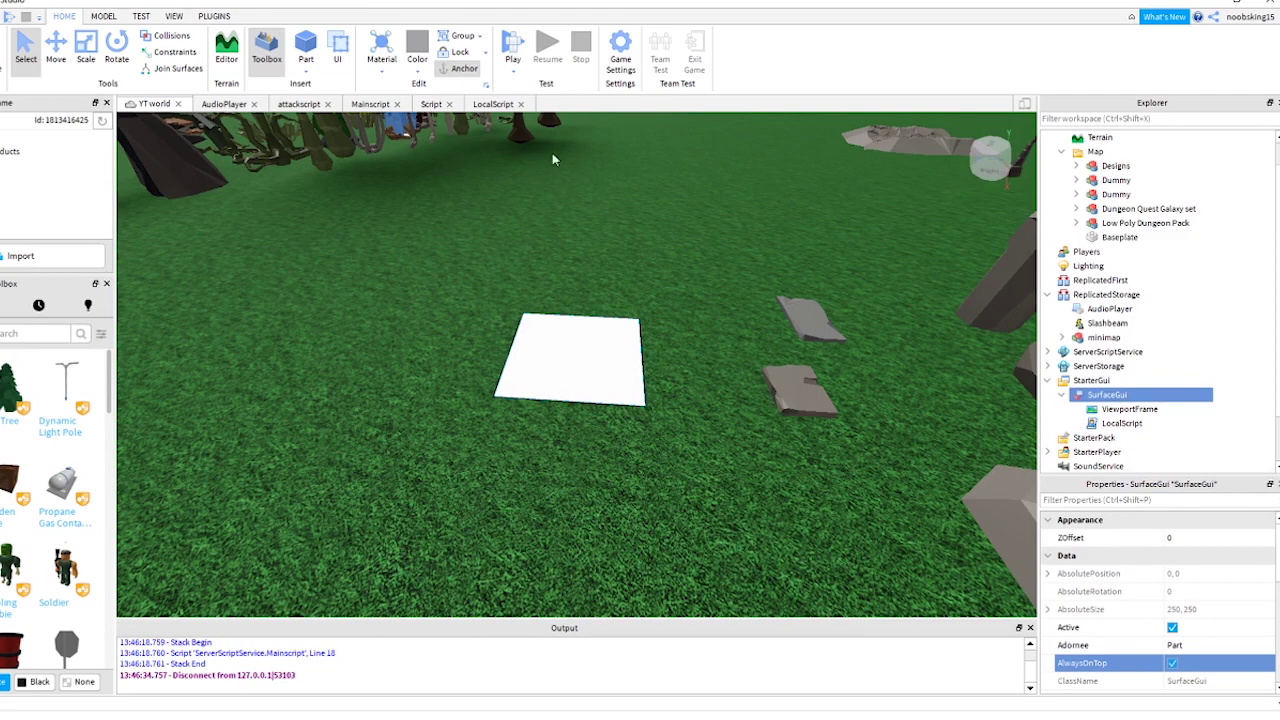
# - Playtest the place, moving and jumping the character among the rocks to check the mini map, and stop the test
pyautogui.click(512, 50)
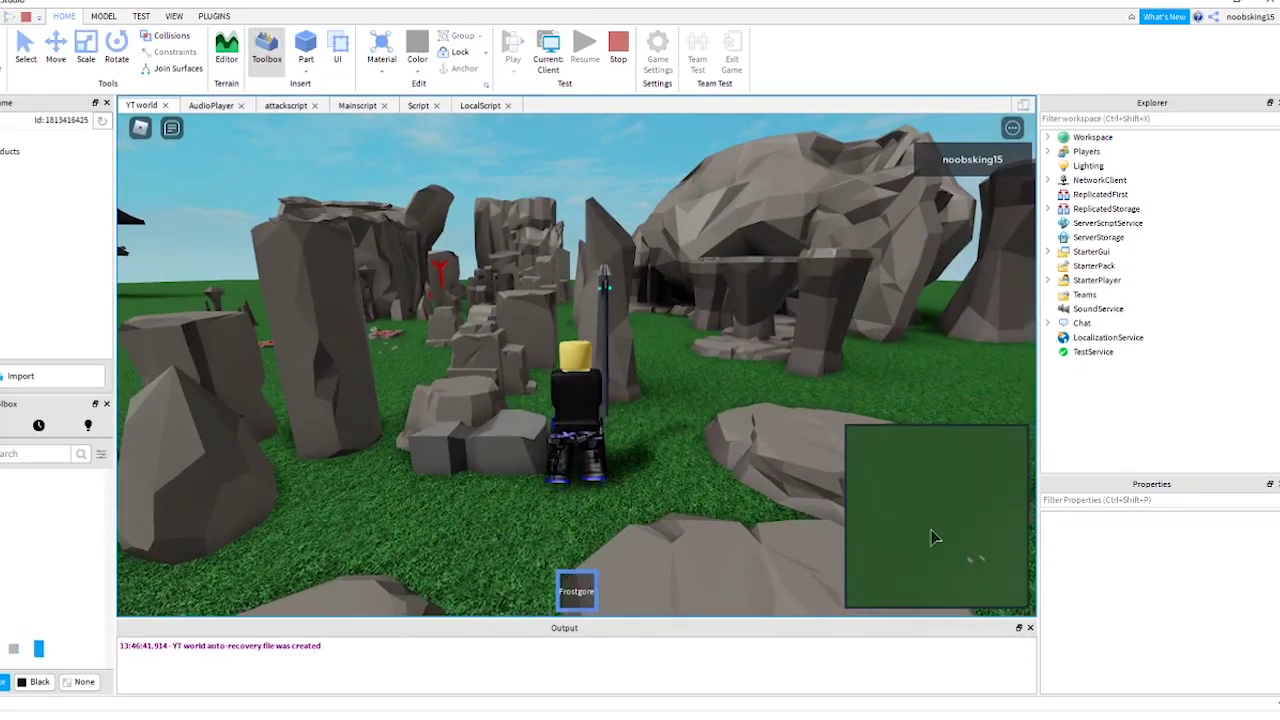
pyautogui.press('w')
pyautogui.moveTo(637, 409); pyautogui.dragTo(637, 409, button='right')
pyautogui.press('space')
pyautogui.press('w')
pyautogui.click(618, 50)
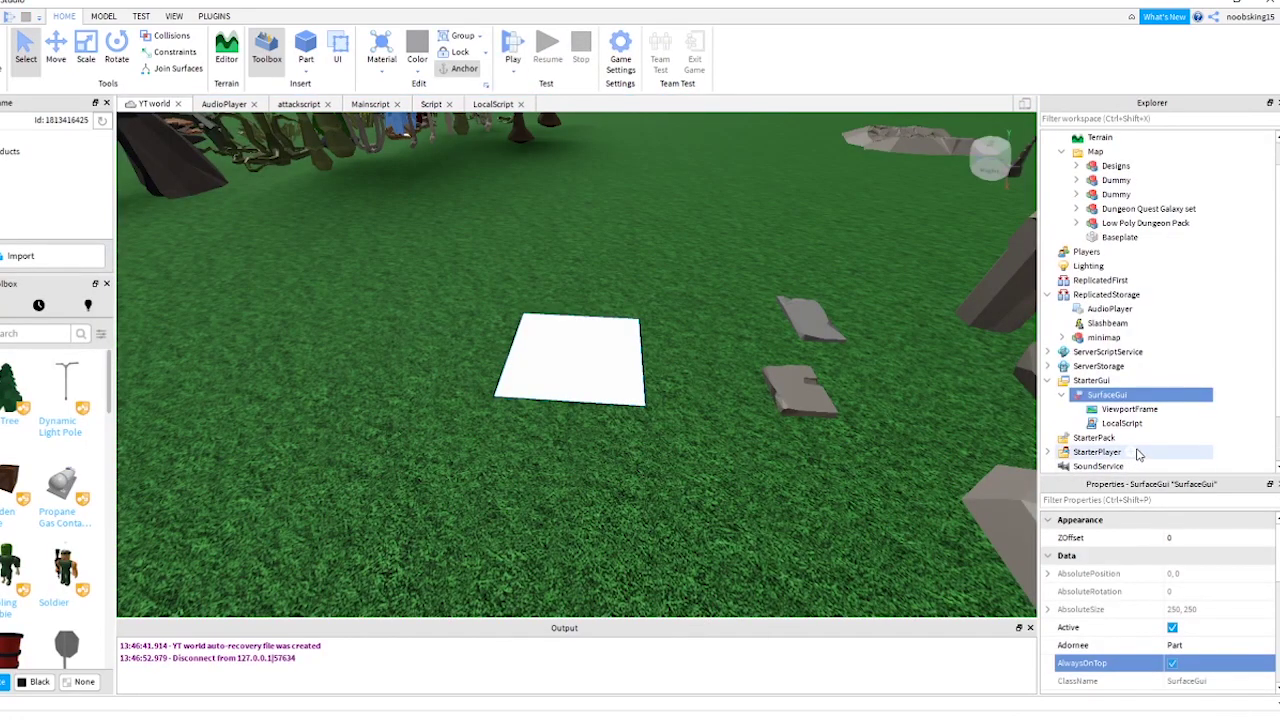
# - Add a Frame inside the ViewportFrame and set its BackgroundColor3 to blue (85, 85, 255)
pyautogui.click(1130, 409)
pyautogui.click(1166, 409)
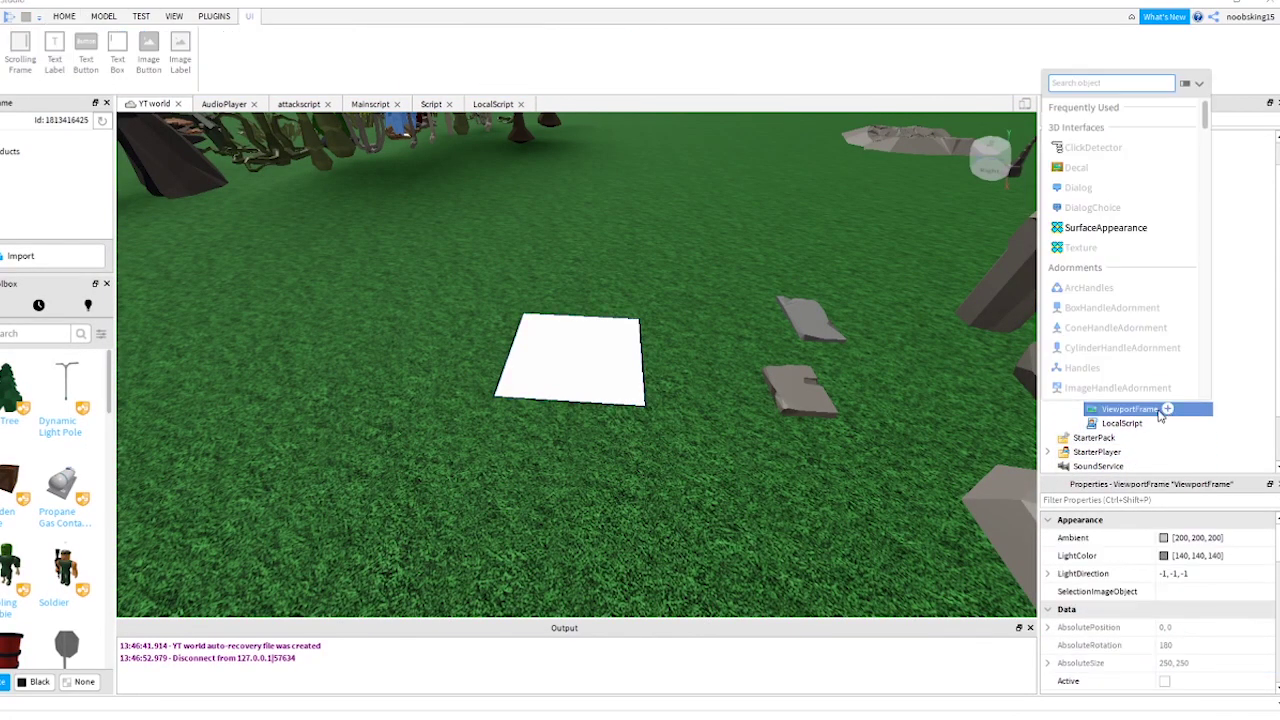
pyautogui.write('f')
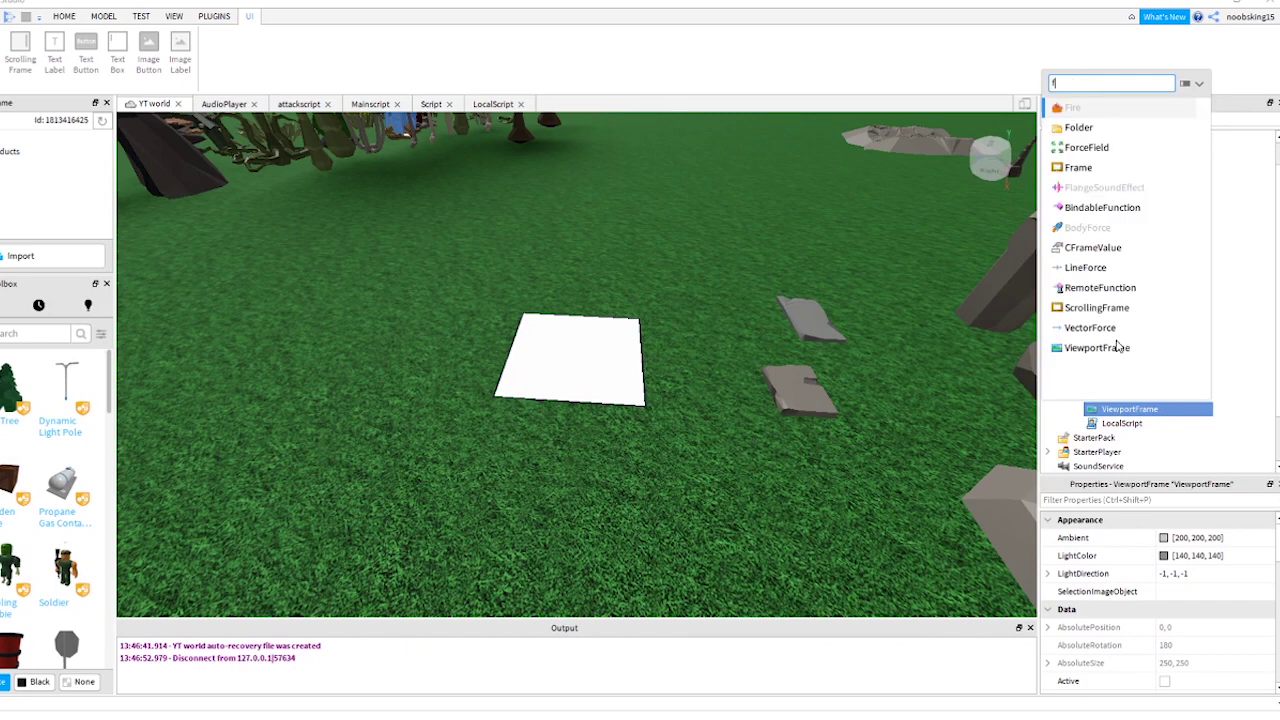
pyautogui.click(1083, 167)
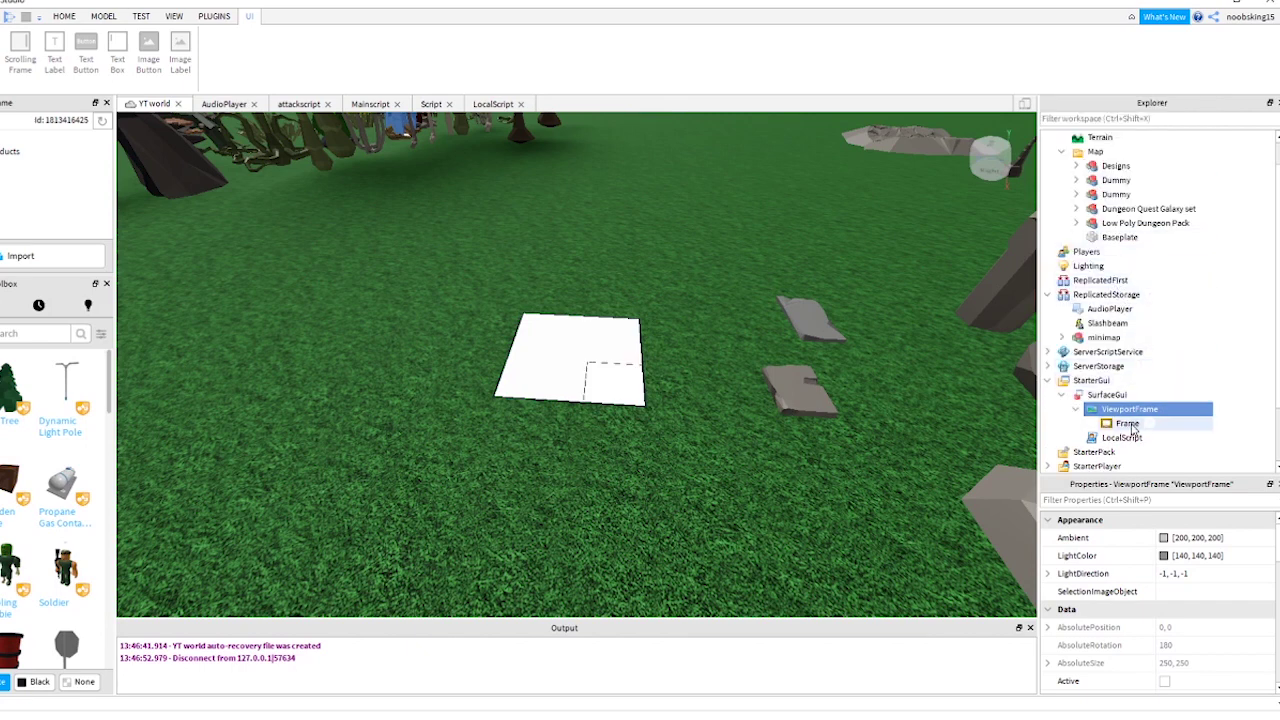
pyautogui.click(1207, 592)
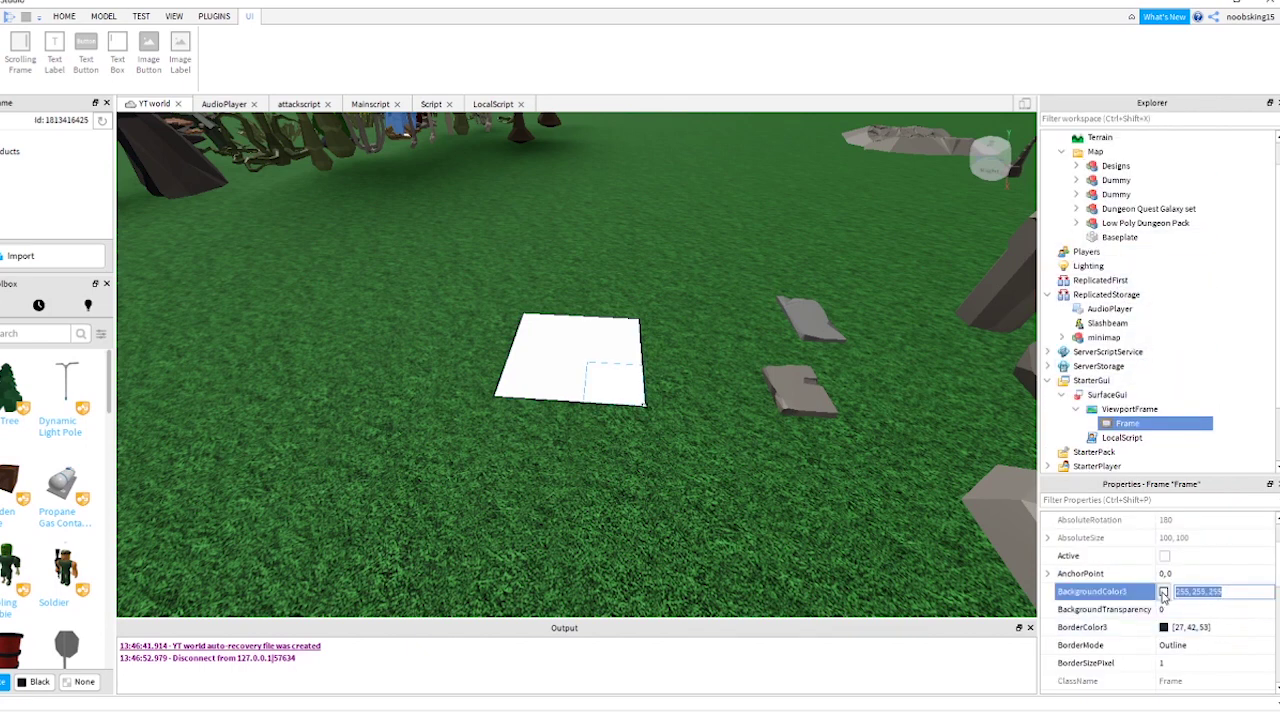
pyautogui.click(1162, 592)
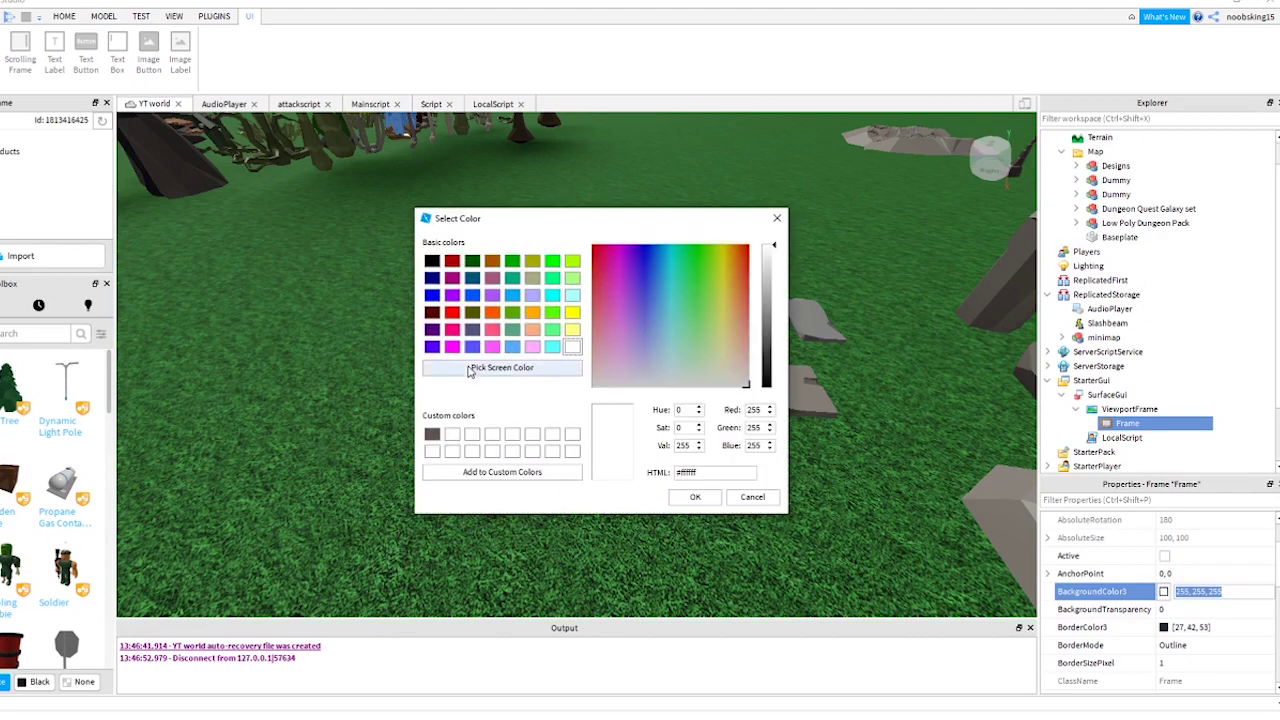
pyautogui.click(474, 348)
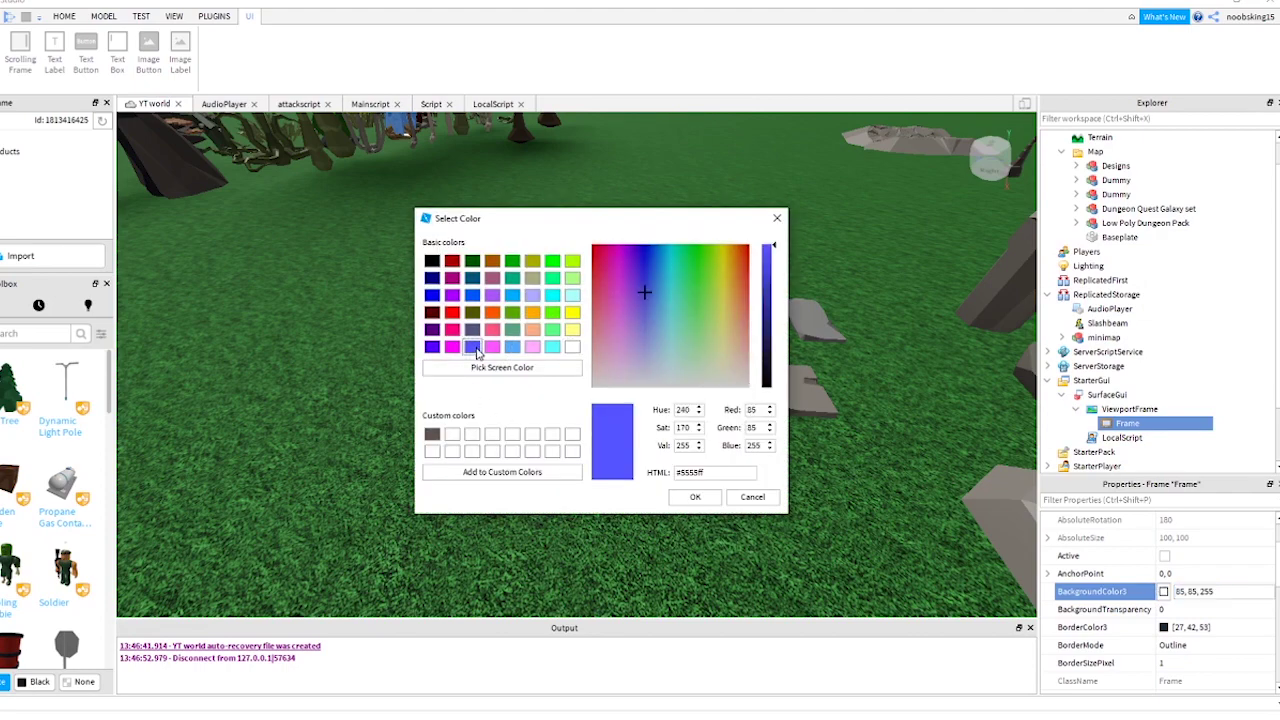
pyautogui.click(695, 497)
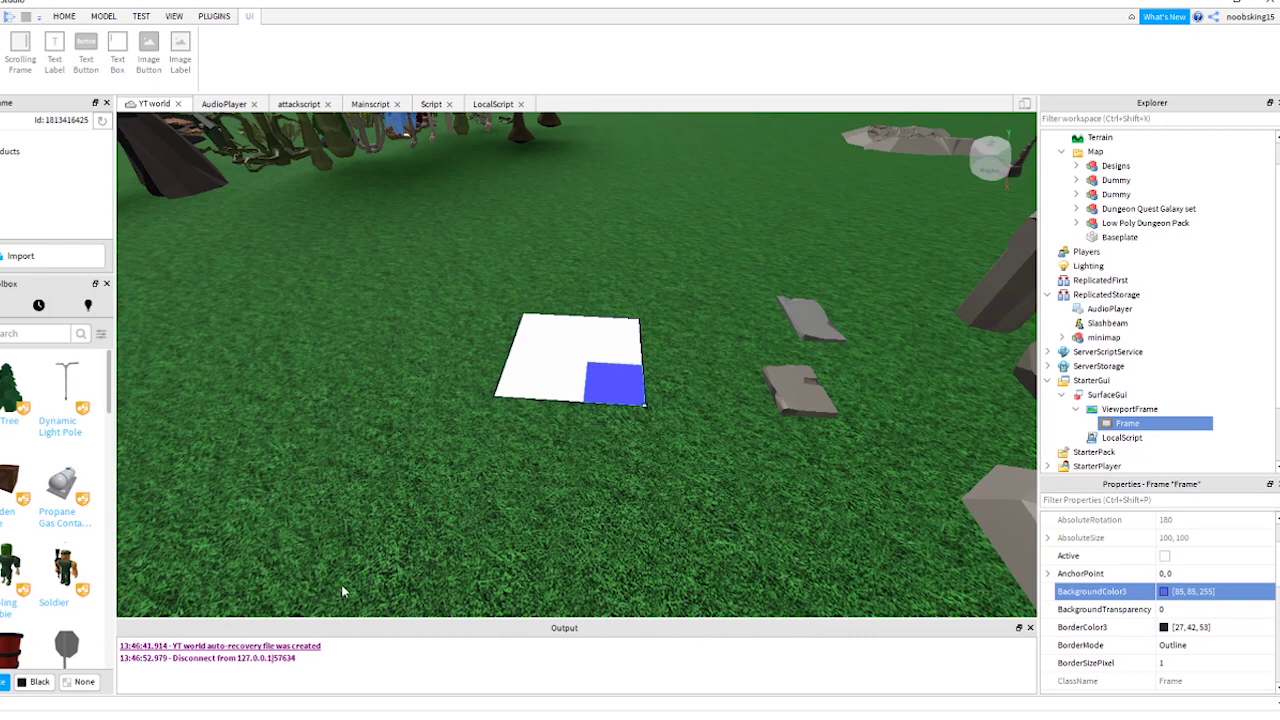
# - Set the Frame's Position to {0.5, -5},{0.5, 5}
pyautogui.scroll(-3, 1203, 625)
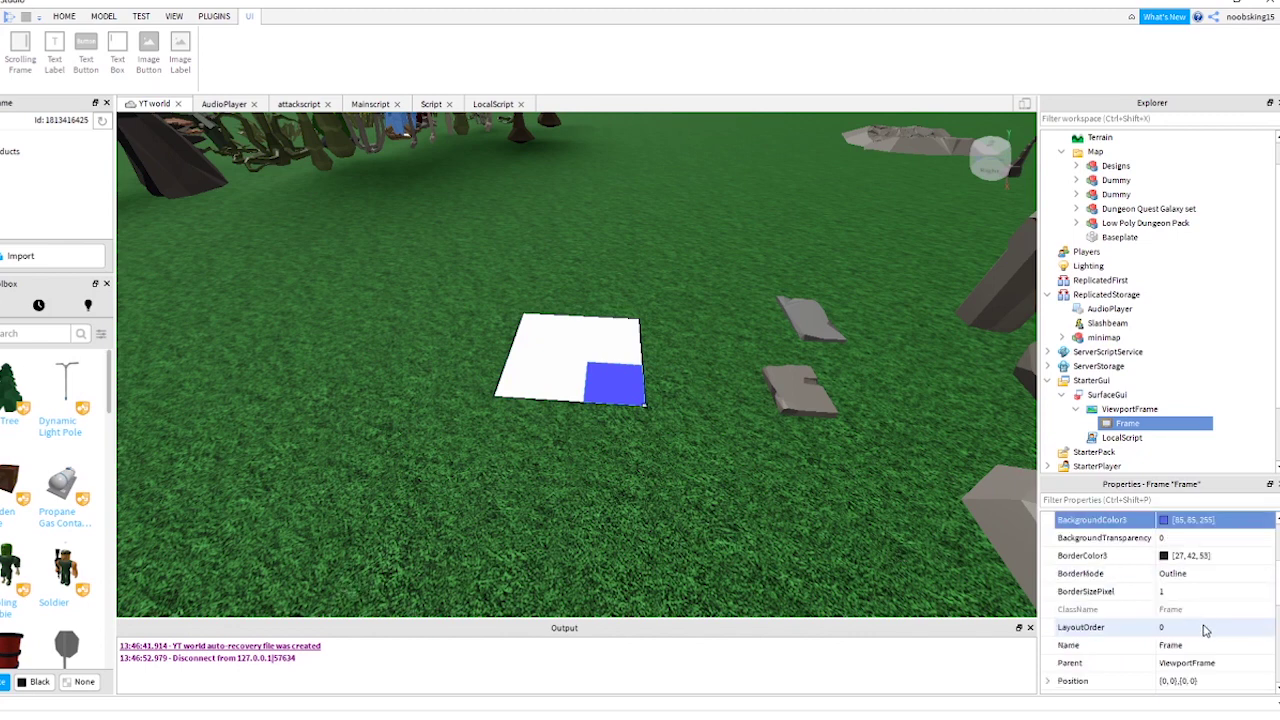
pyautogui.scroll(-2, 1203, 636)
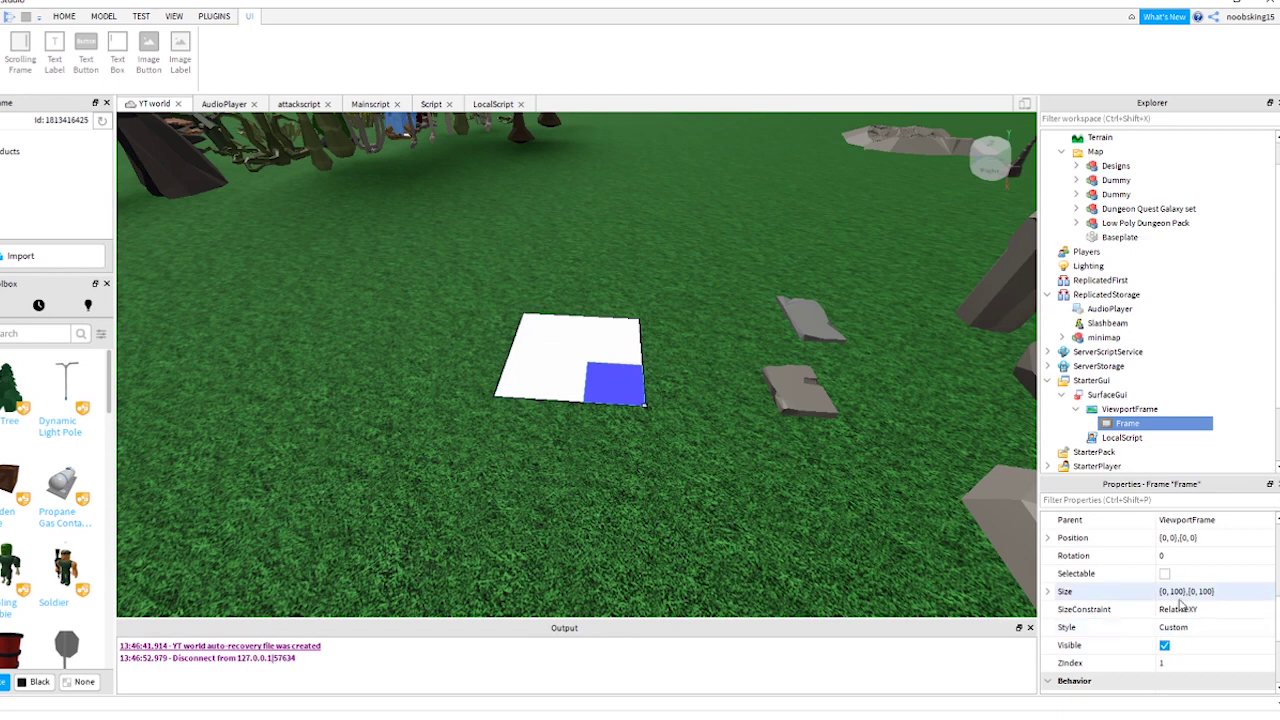
pyautogui.click(1196, 538)
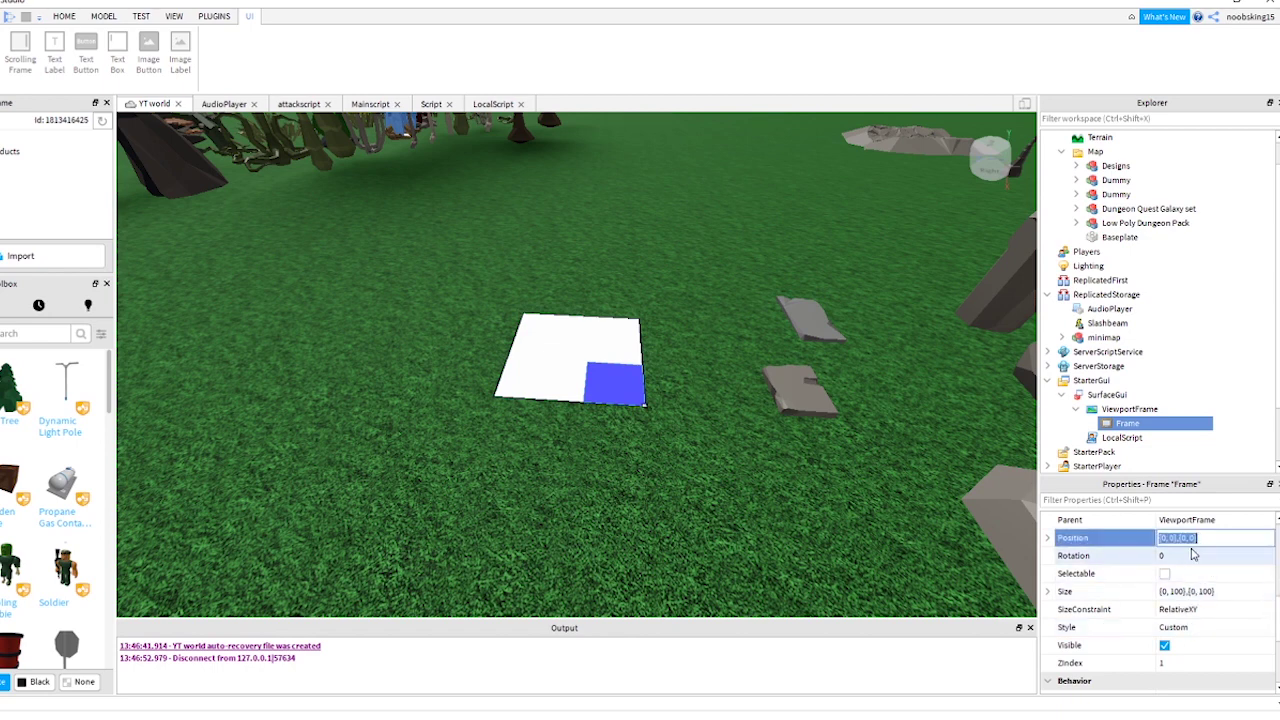
pyautogui.write('0.5,-5,0.5,5')
pyautogui.press('Return')
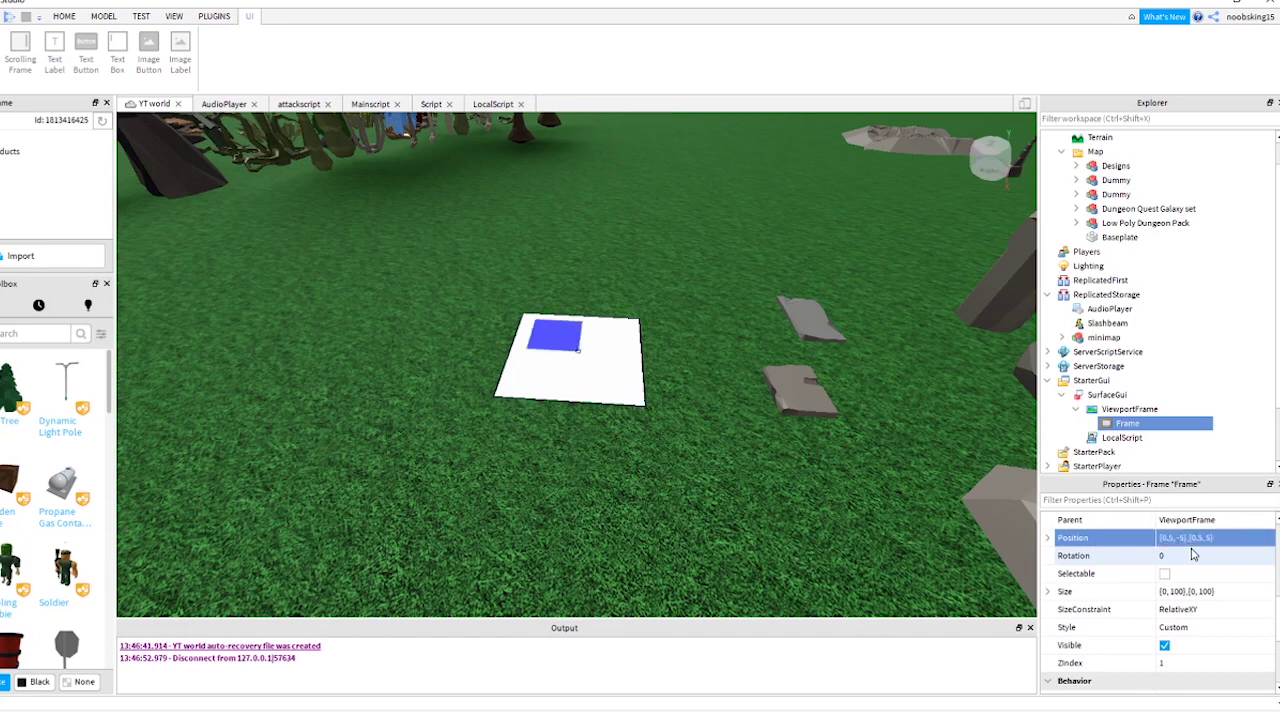
# - Set the Frame's Size to {0, 8},{0, 8}
pyautogui.scroll(-2, 1192, 570)
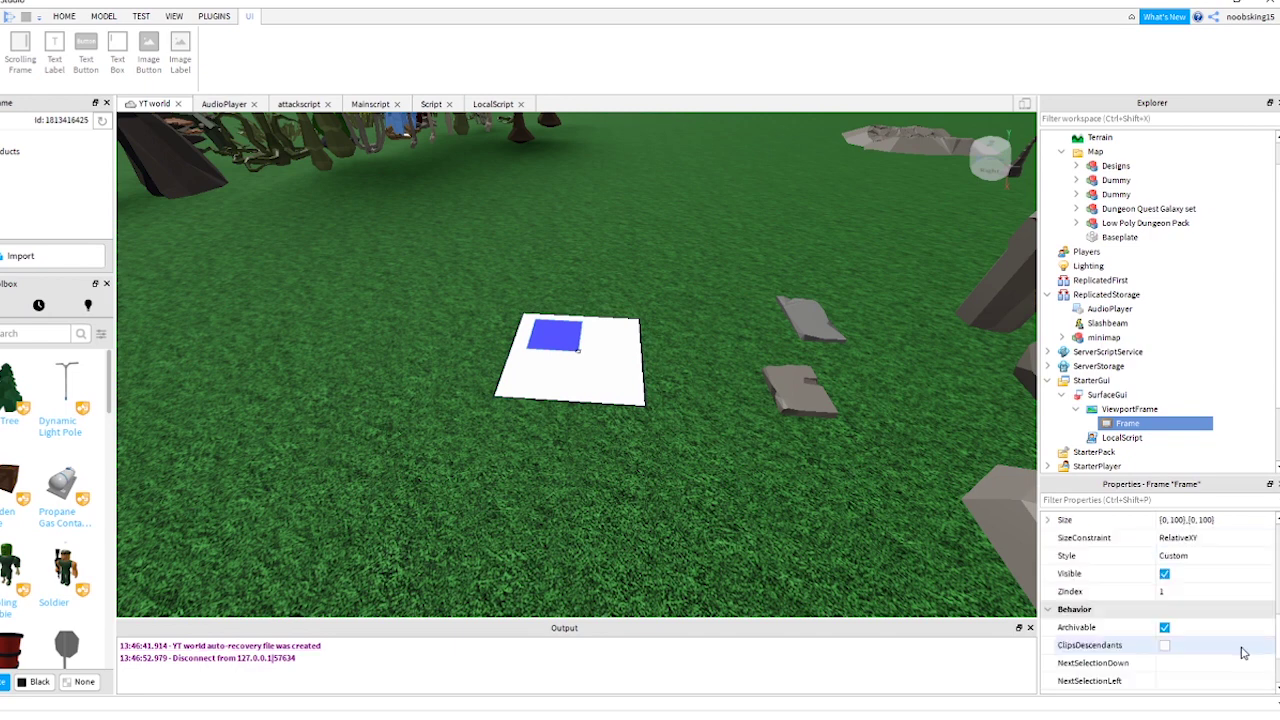
pyautogui.click(1205, 523)
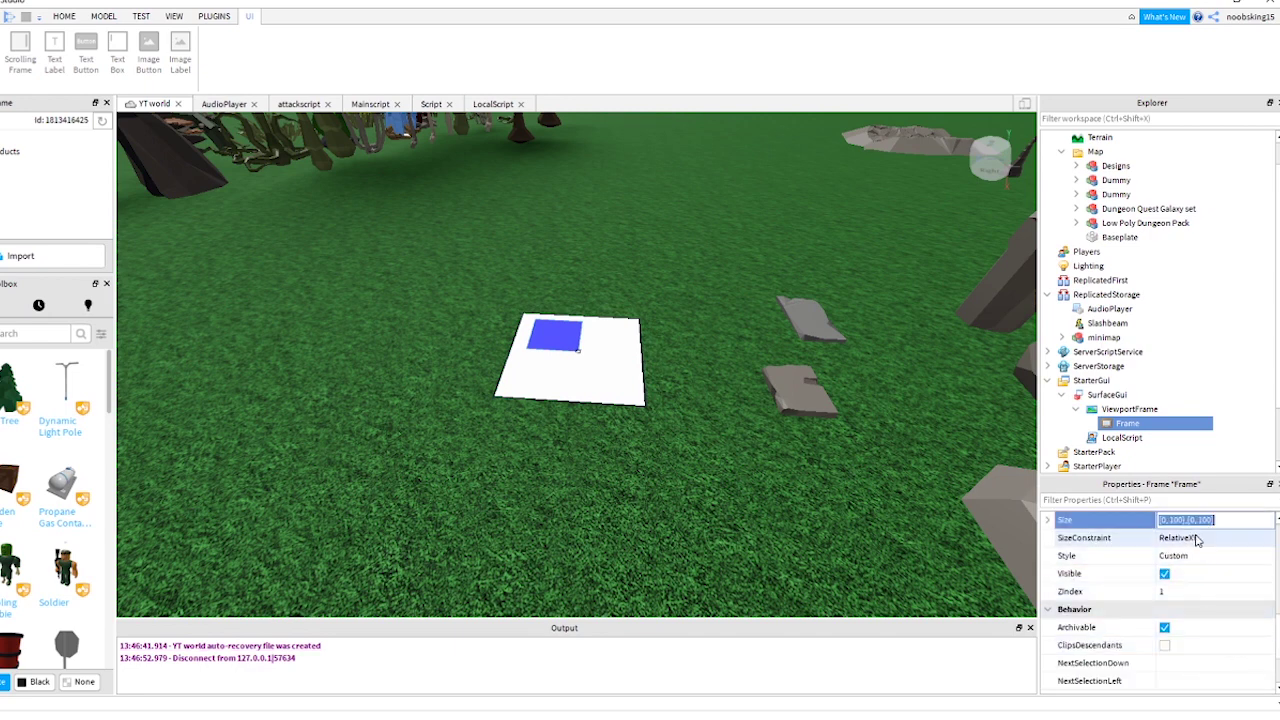
pyautogui.write('0')
pyautogui.write(',8,0,8')
pyautogui.press('Return')
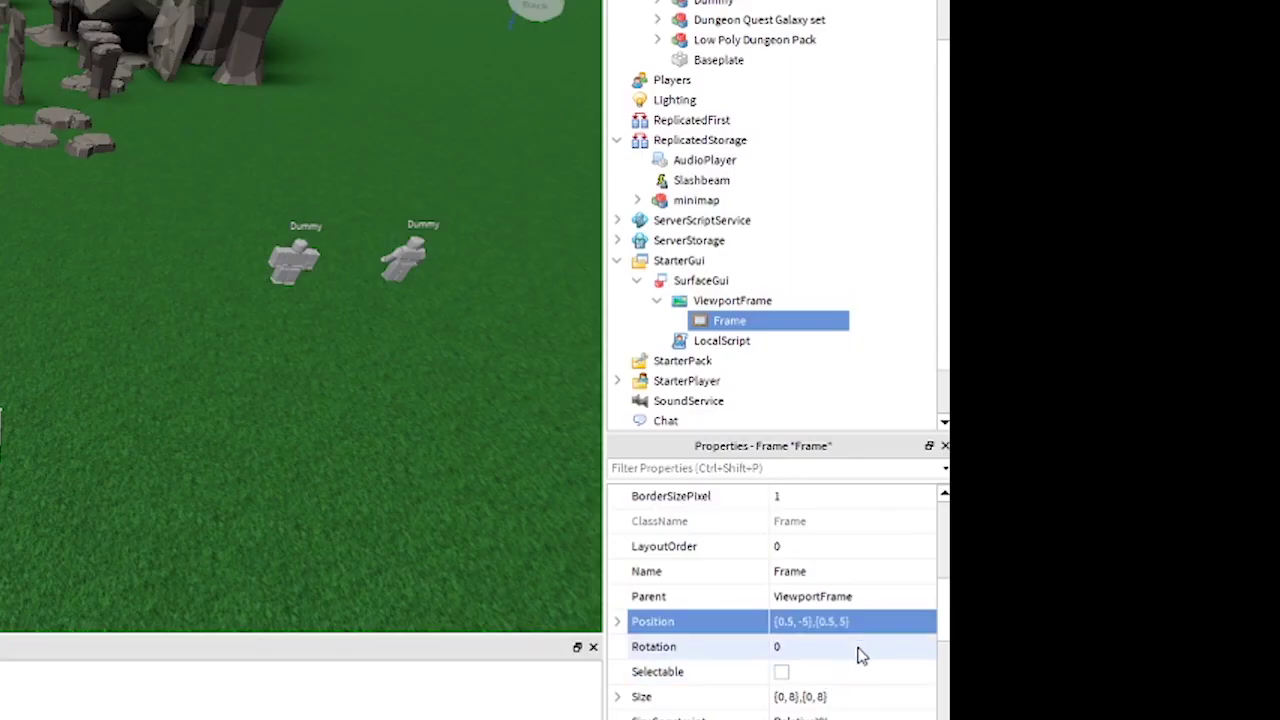
# - Correct the Frame's Position to {0.5, -5},{0.5, -5}
pyautogui.click(1208, 638)
pyautogui.click(843, 622)
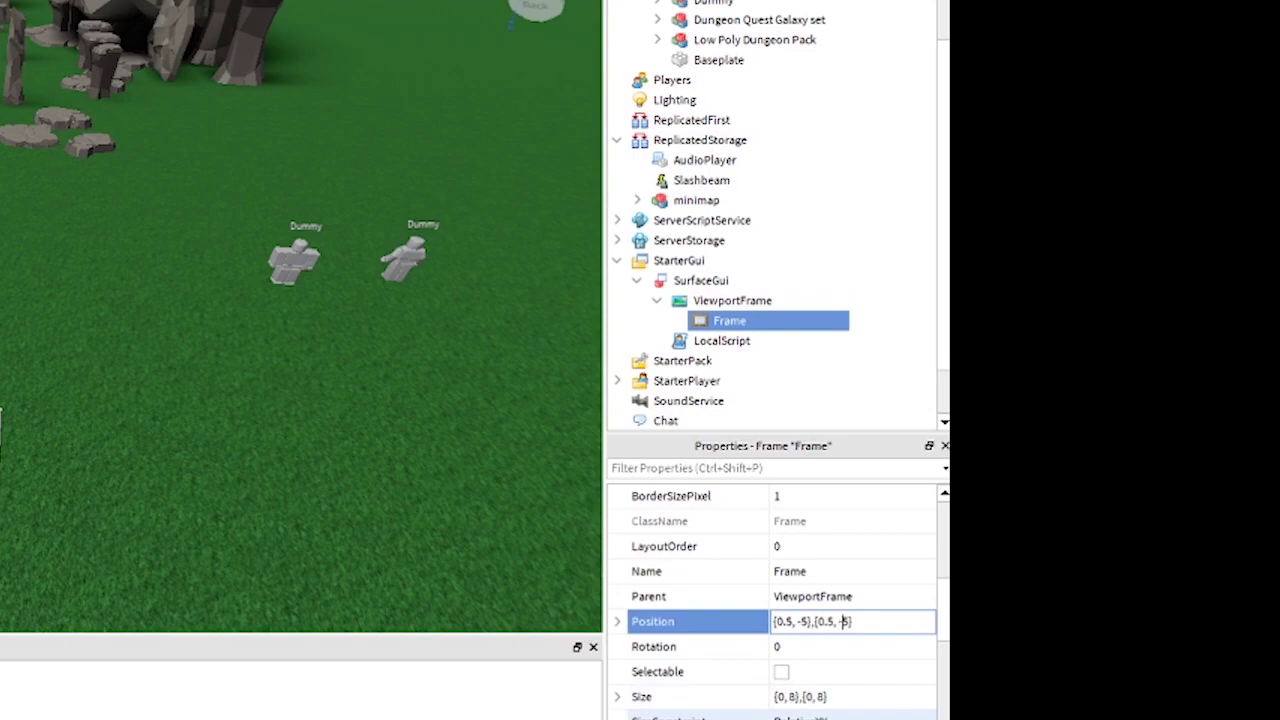
pyautogui.press('Return')
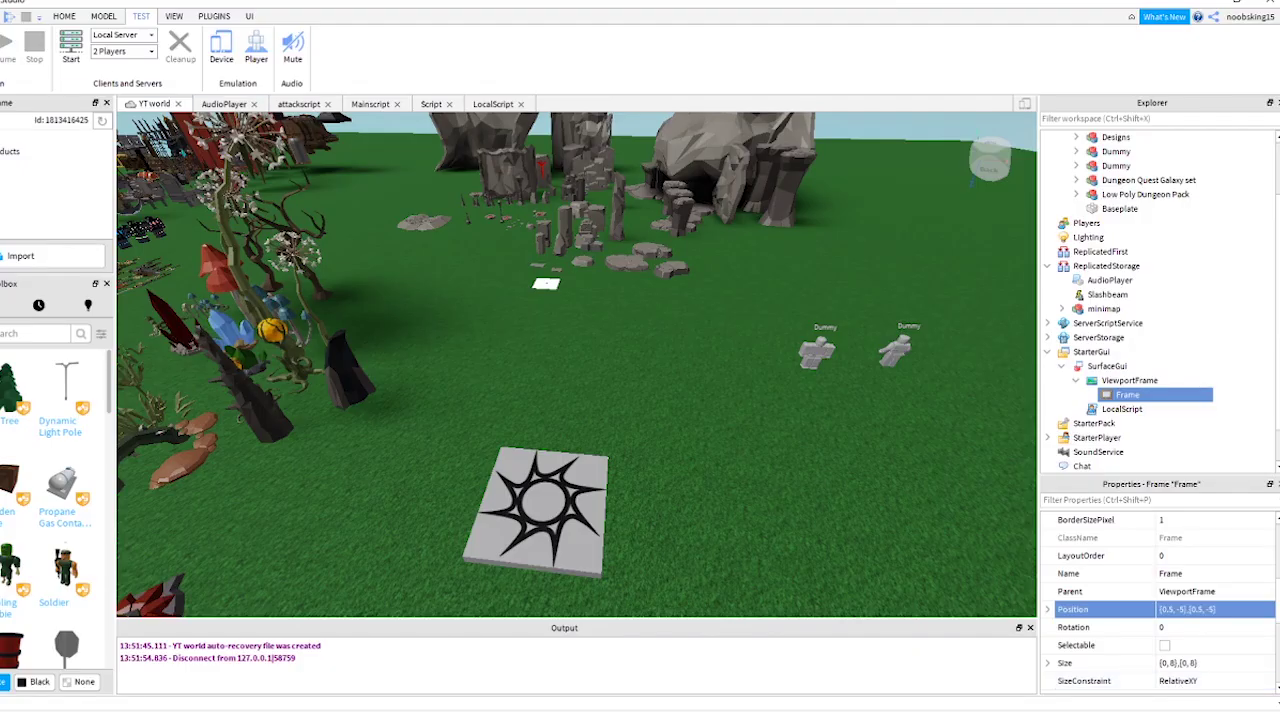
# - Playtest the place, walking the character away from the spawn to check the blue player marker on the mini map, and stop the test
pyautogui.press('F5')
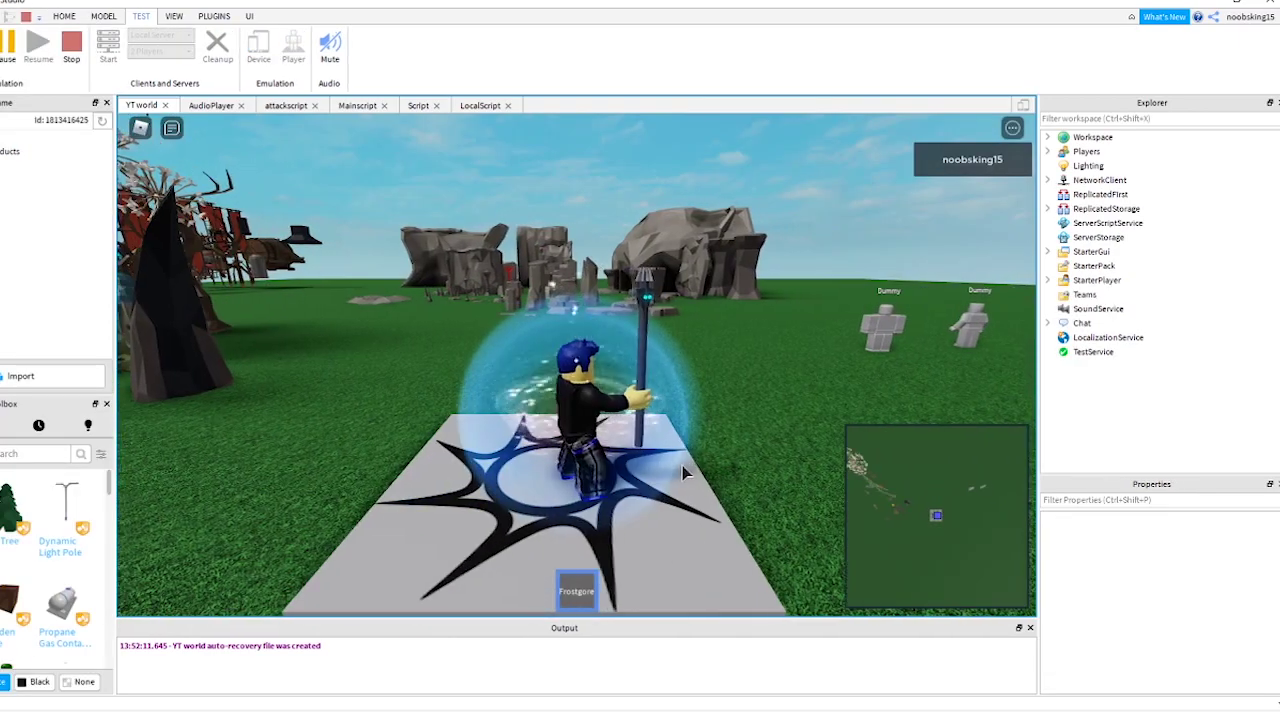
pyautogui.press('w')
pyautogui.moveTo(481, 385); pyautogui.dragTo(480, 392, button='right')
pyautogui.scroll(-4, 481, 385)
pyautogui.press('w')
pyautogui.scroll(2, 481, 392)
pyautogui.click(71, 50)
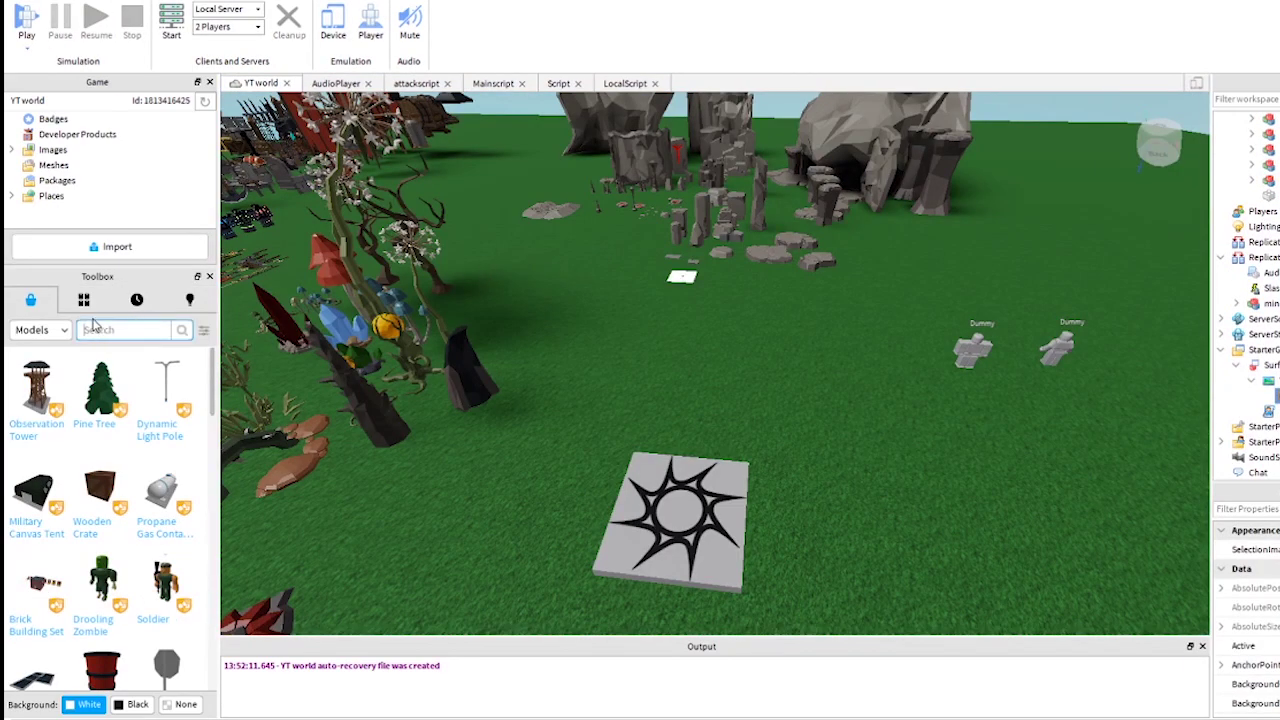
# - Search the model library for "moving car" and place the "car prop that moves" model on the grass
pyautogui.write('moving car')
pyautogui.press('Return')
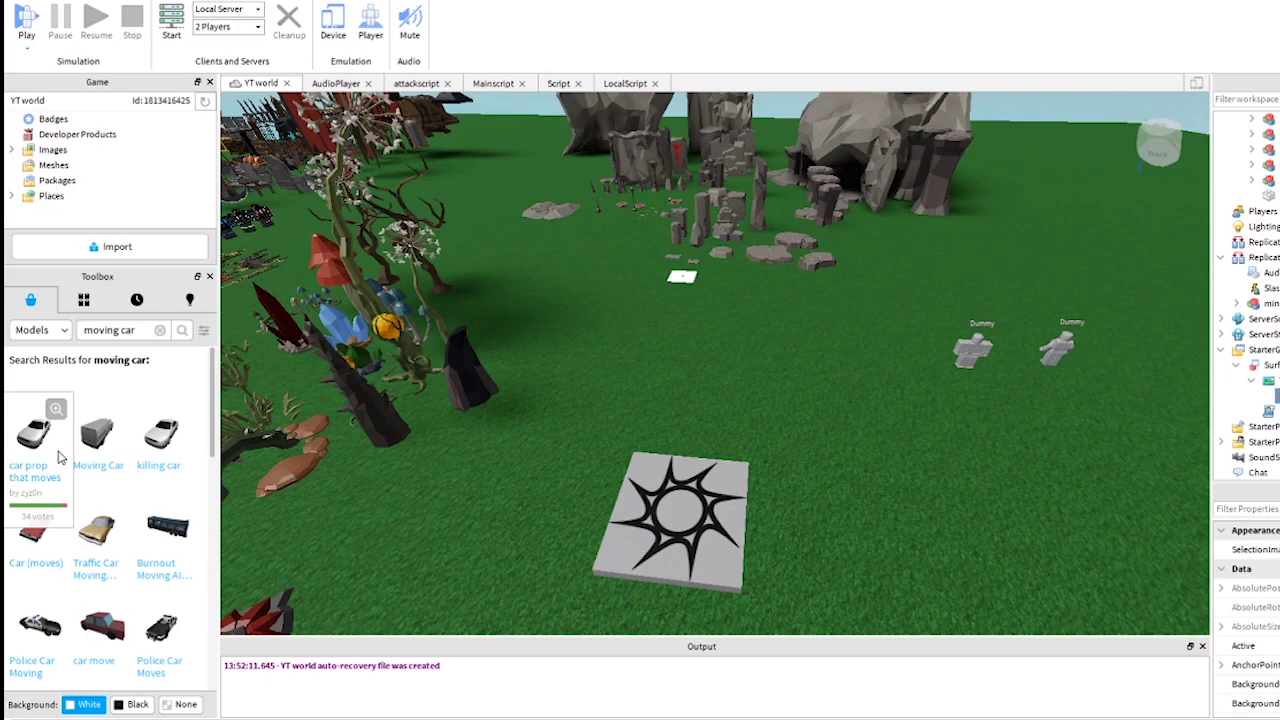
pyautogui.moveTo(75, 452); pyautogui.dragTo(705, 388)
pyautogui.moveTo(873, 452); pyautogui.dragTo(872, 454, button='right')
pyautogui.scroll(-3, 873, 453)
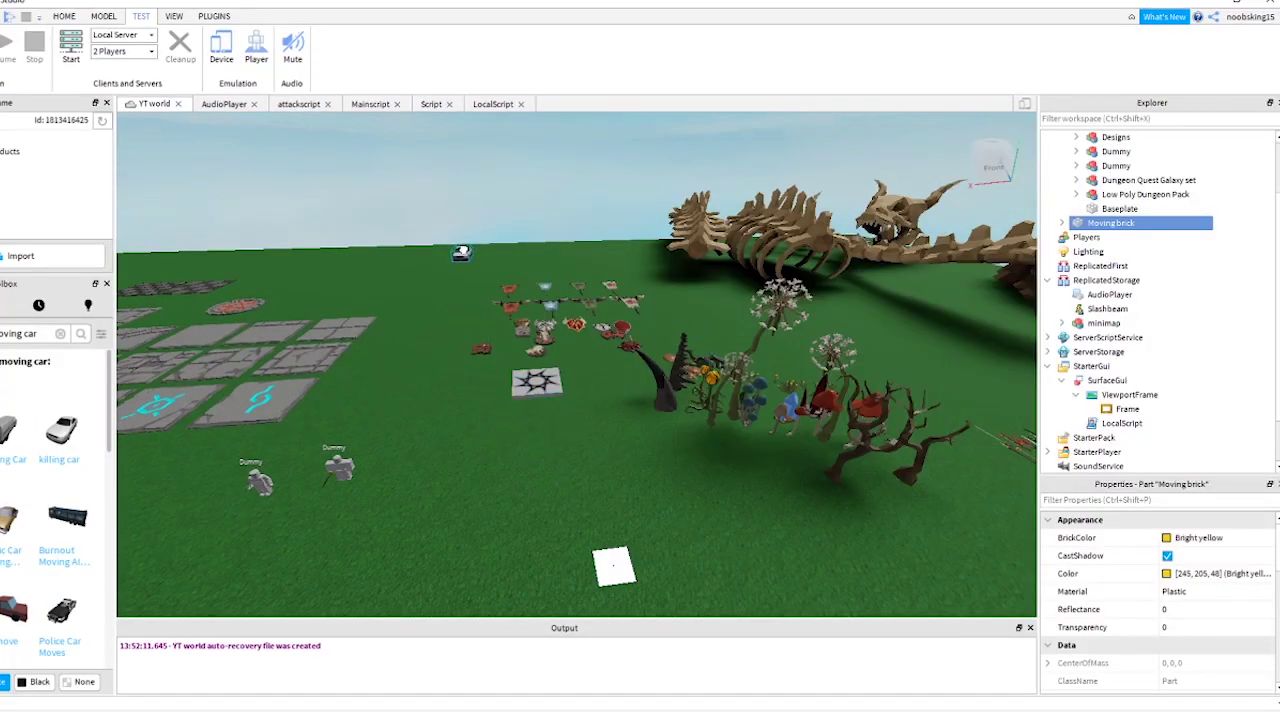
pyautogui.moveTo(506, 278); pyautogui.dragTo(508, 278, button='right')
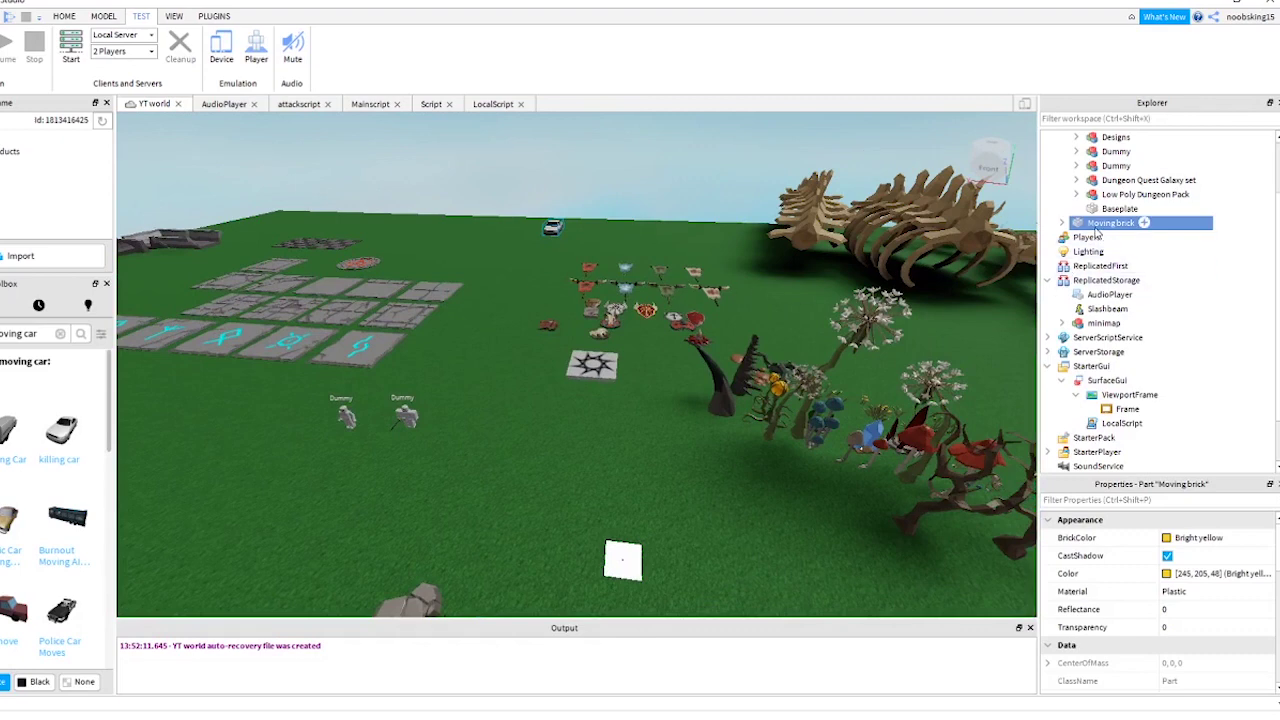
# - Add a Folder to the Workspace and name it Movingobjects
pyautogui.scroll(2, 1120, 222)
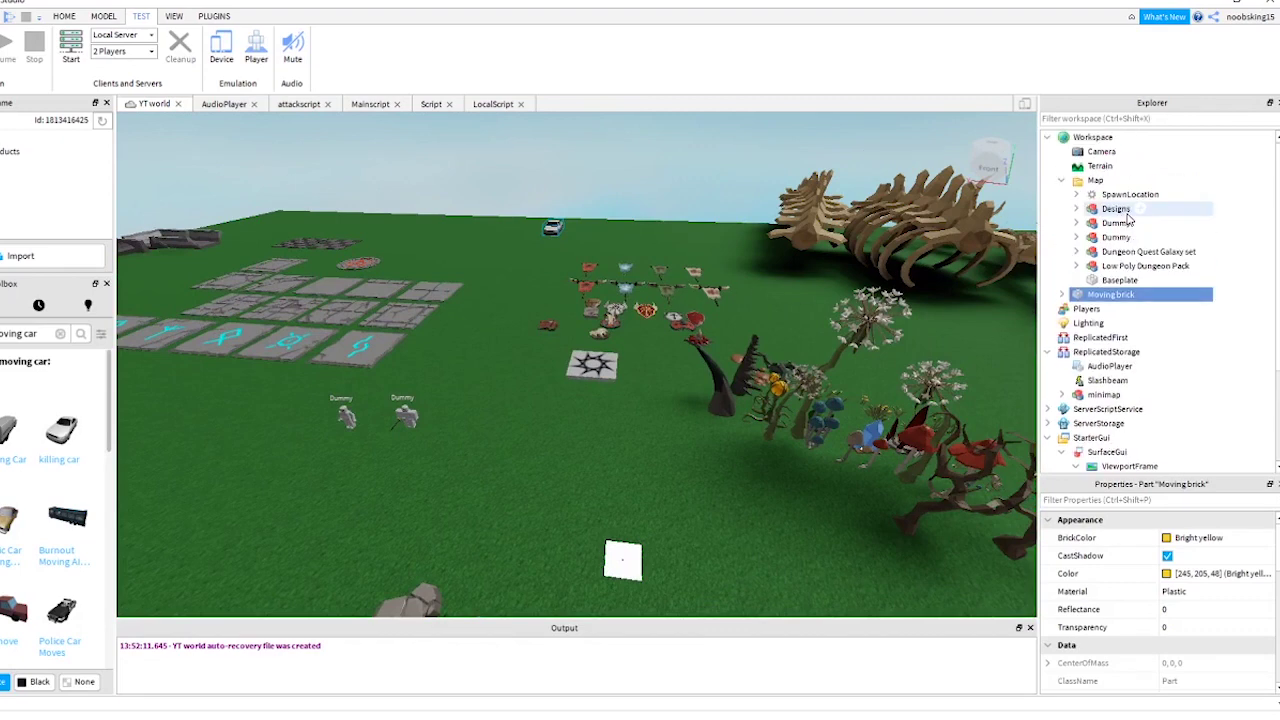
pyautogui.click(1126, 140)
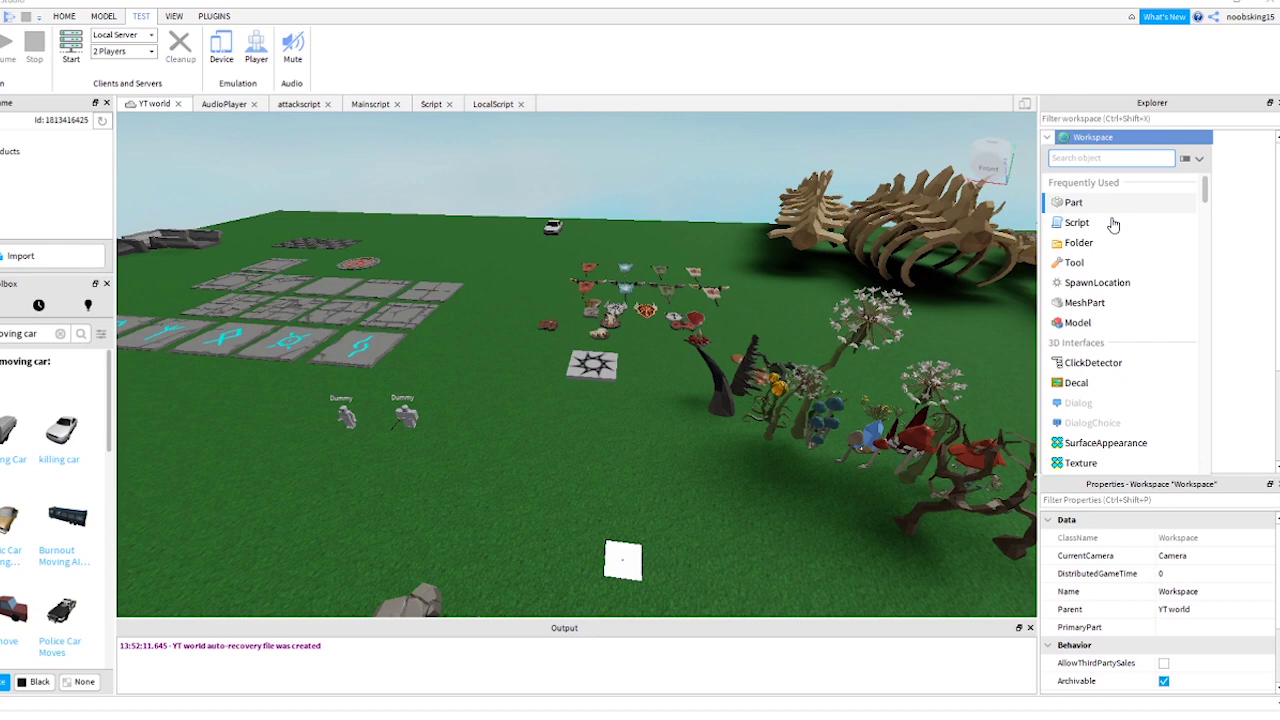
pyautogui.click(1141, 243)
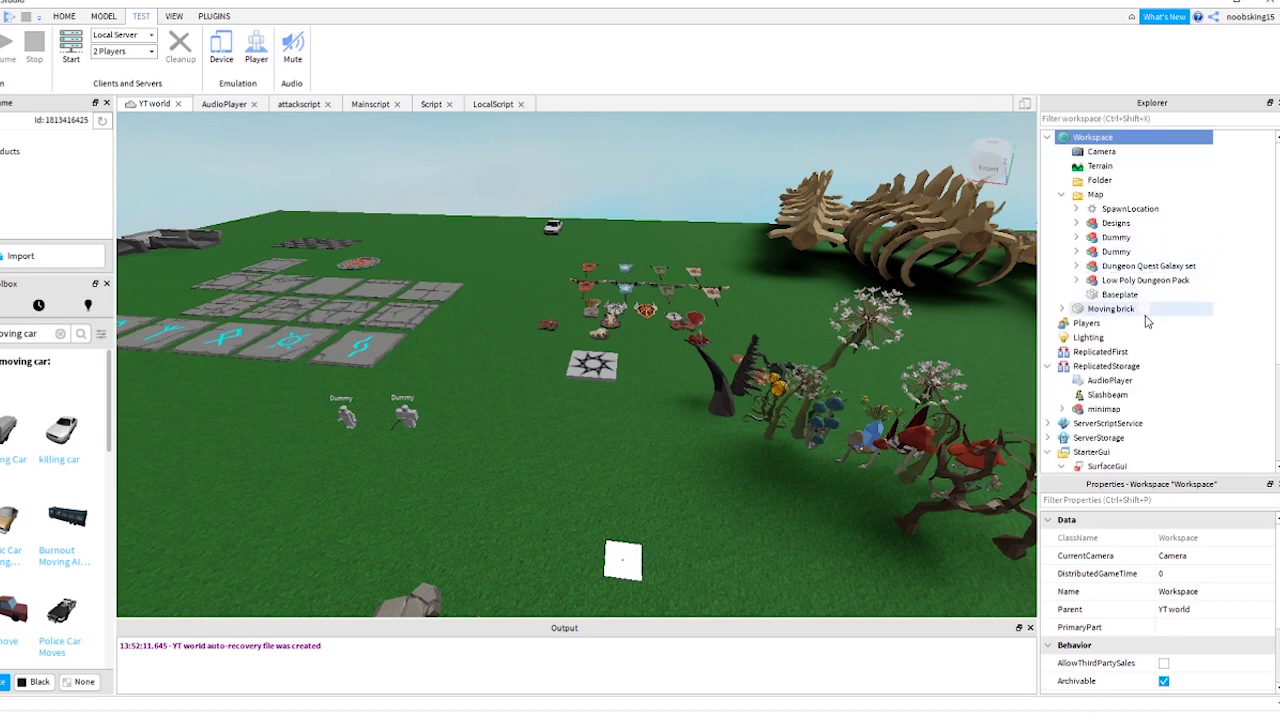
pyautogui.click(1110, 180)
pyautogui.click(1104, 182)
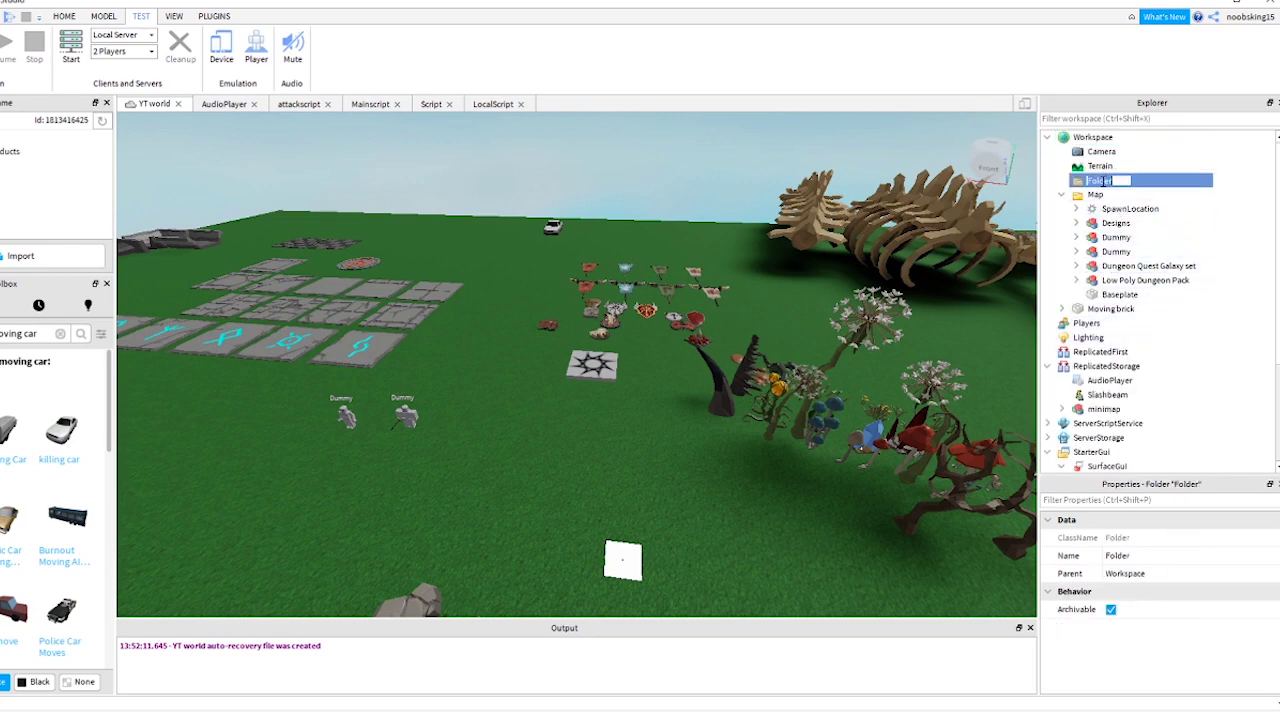
pyautogui.write('m')
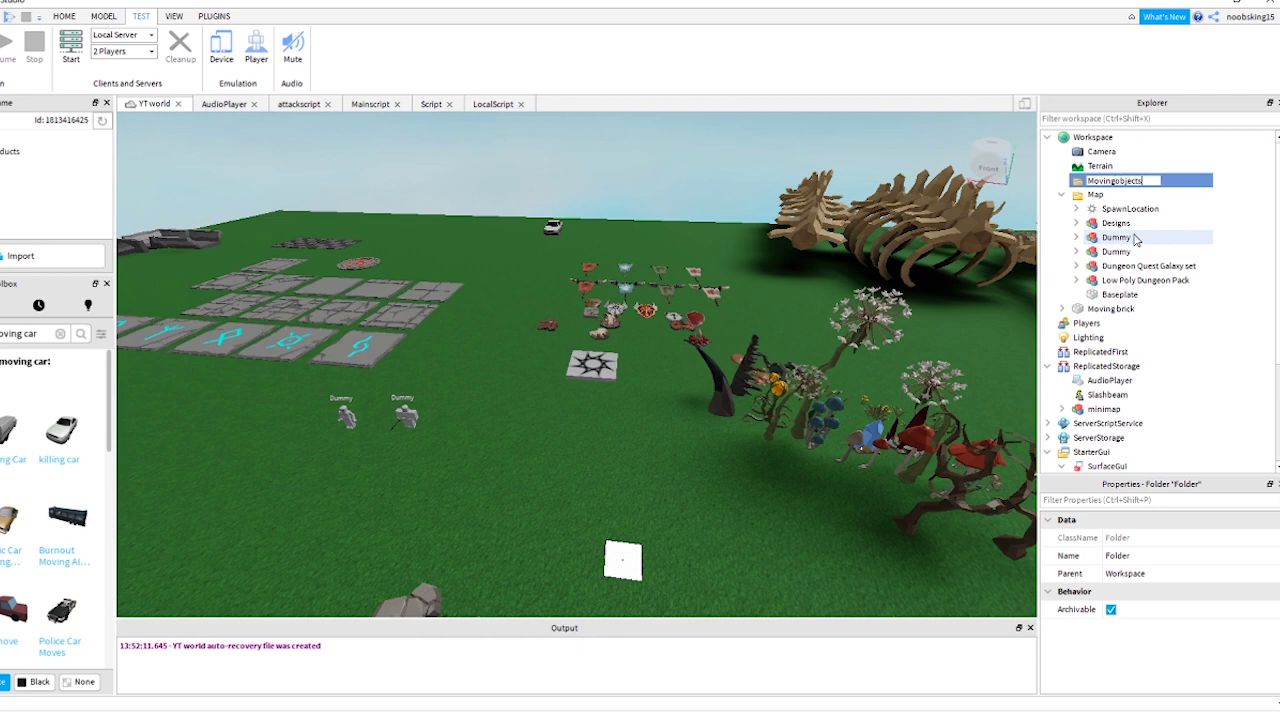
pyautogui.write('ovingobjects')
pyautogui.press('Return')
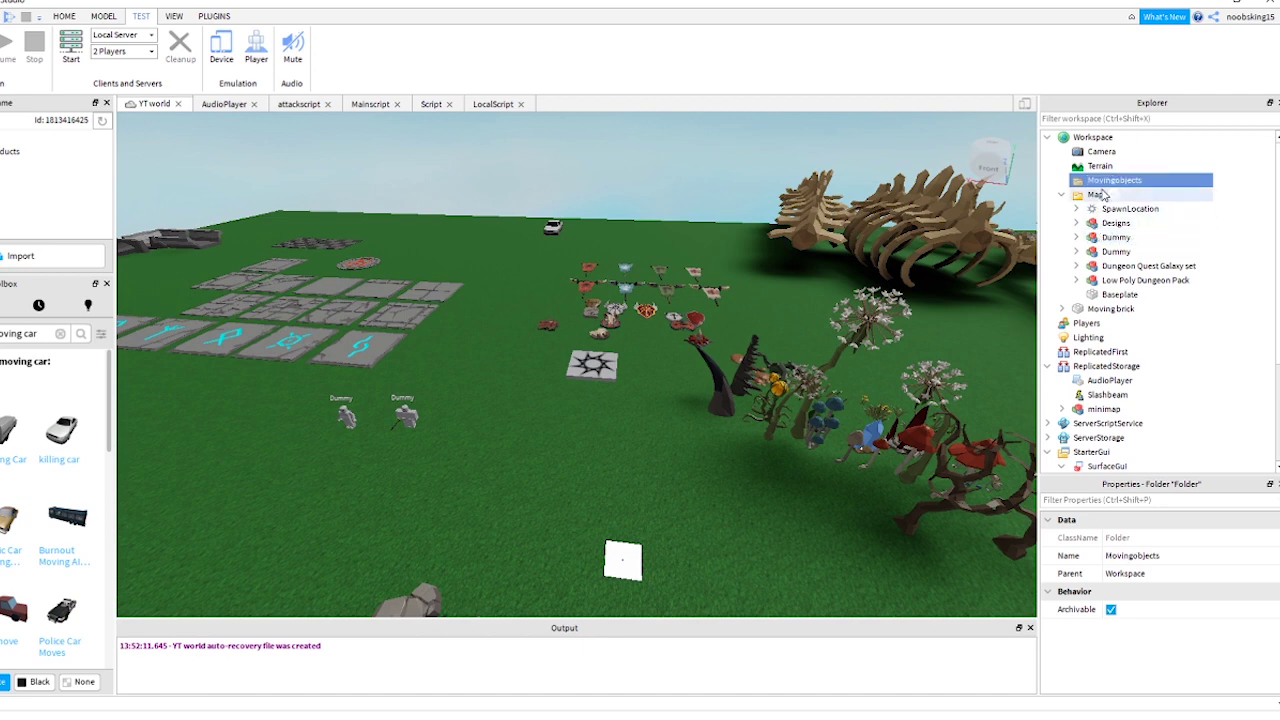
# - Move the Moving brick car into the Movingobjects folder and look at its child objects
pyautogui.click(1092, 316)
pyautogui.click(1119, 314)
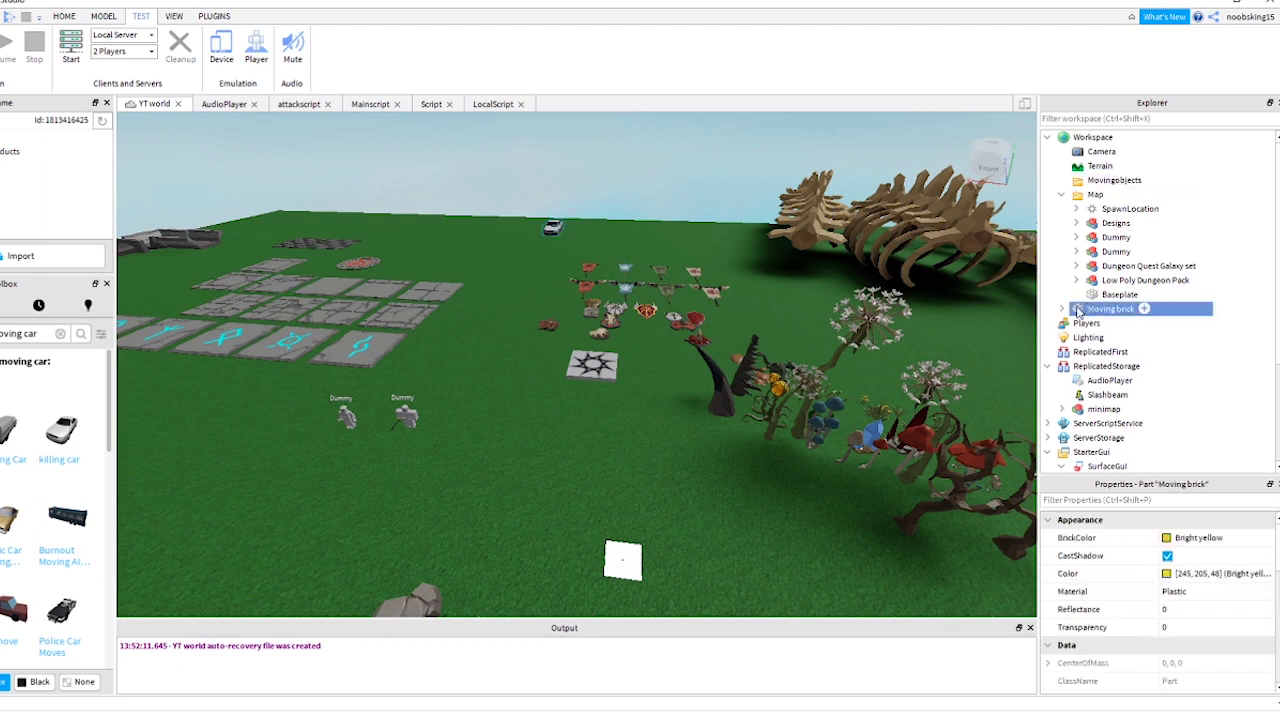
pyautogui.moveTo(1095, 309); pyautogui.dragTo(1112, 181)
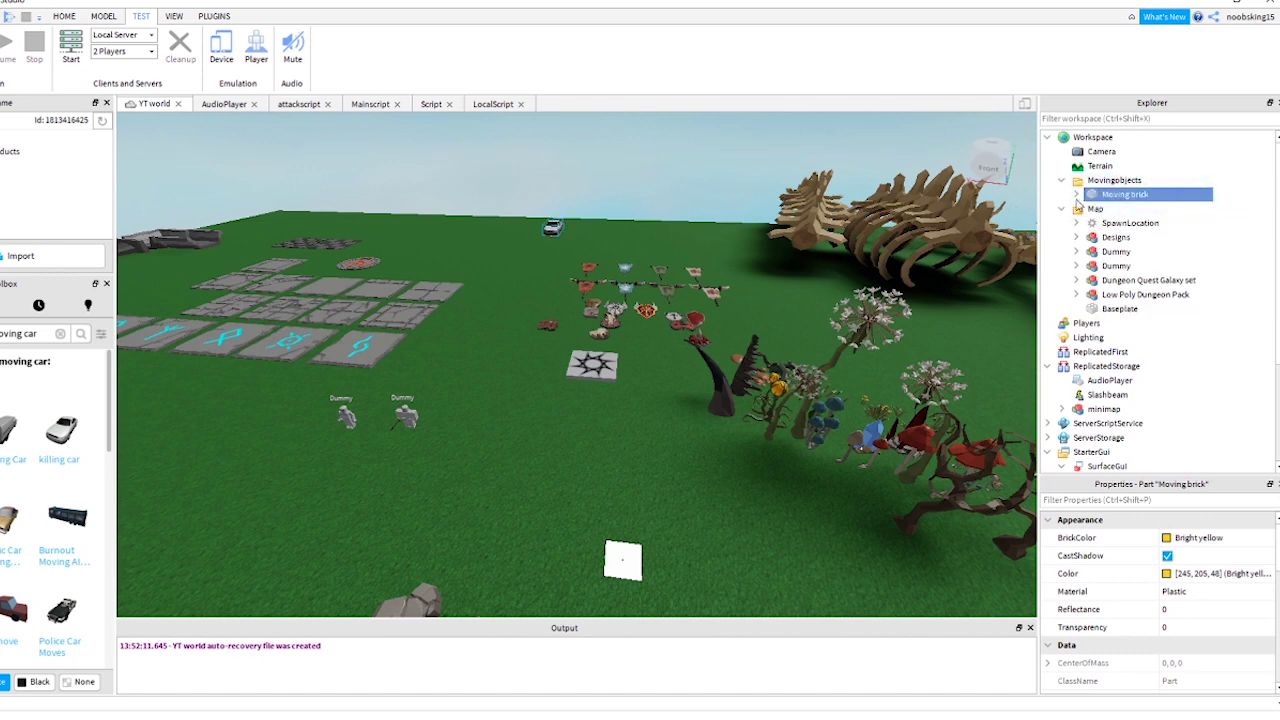
pyautogui.click(1076, 195)
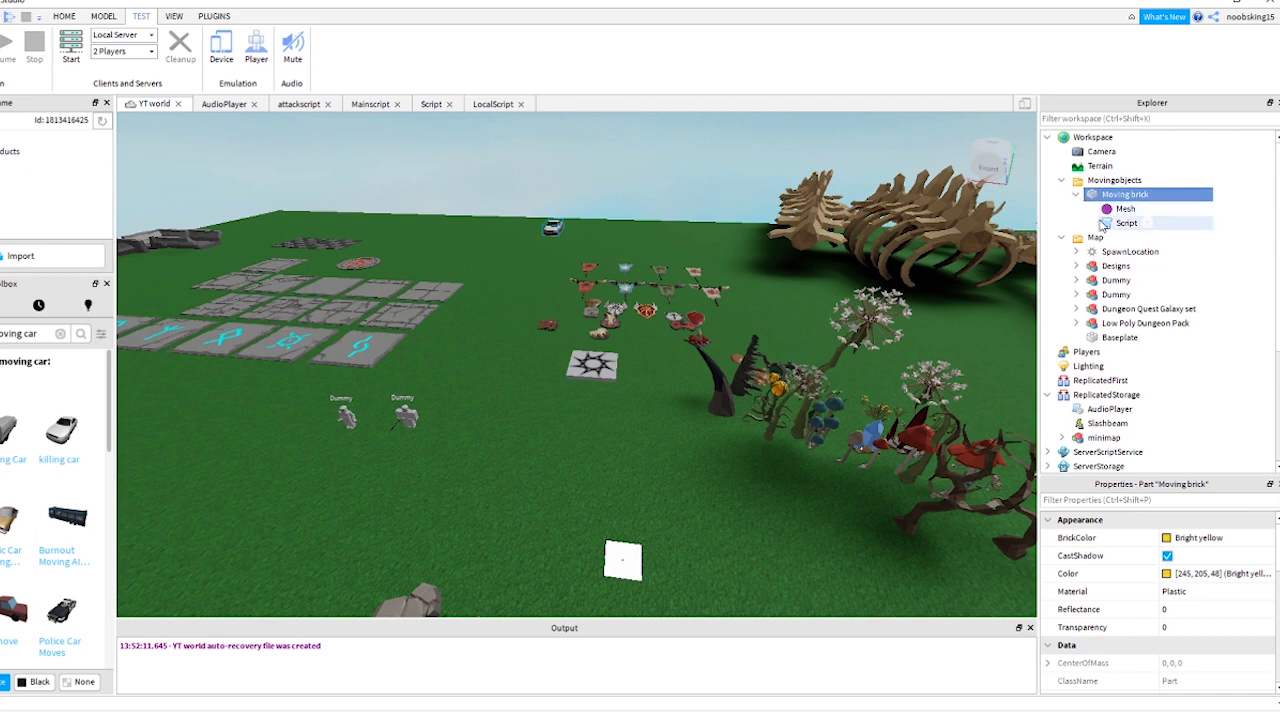
pyautogui.click(1063, 181)
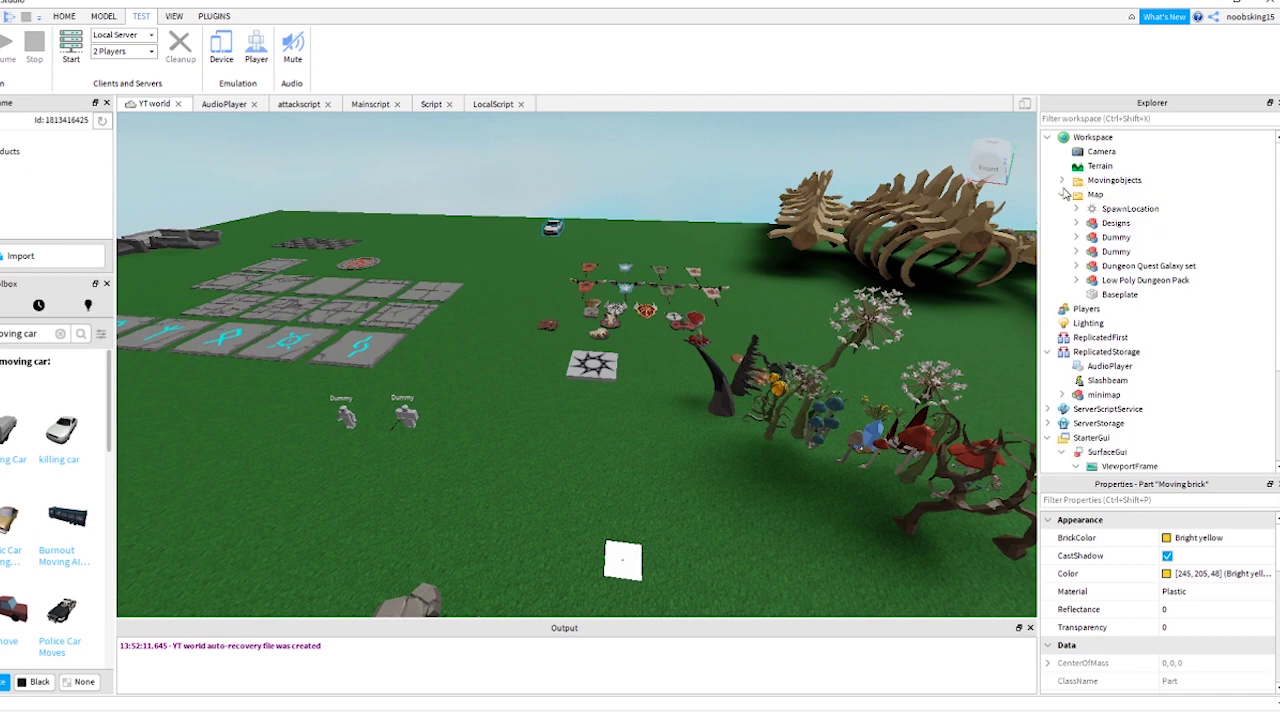
# - Playtest the place, walking the character across the grass near the moving car to compare it with the mini map, and stop the test
pyautogui.press('F5')
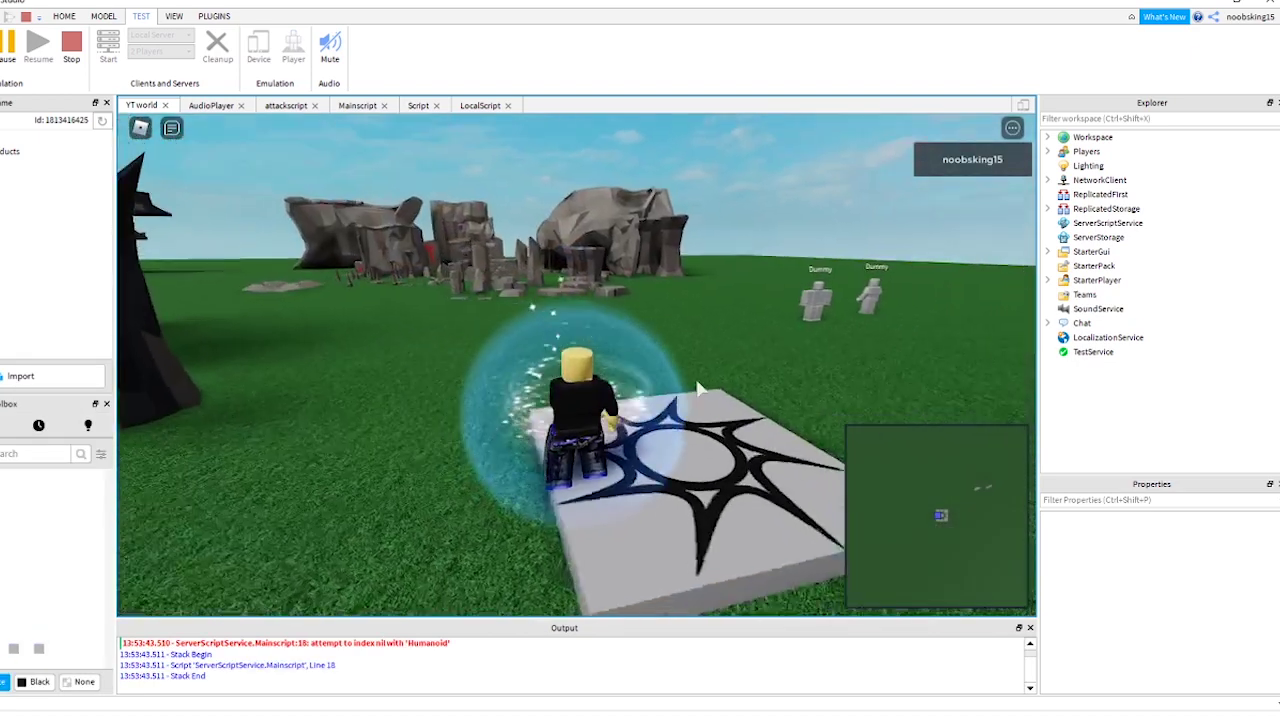
pyautogui.moveTo(697, 380); pyautogui.dragTo(697, 380, button='right')
pyautogui.press('w')
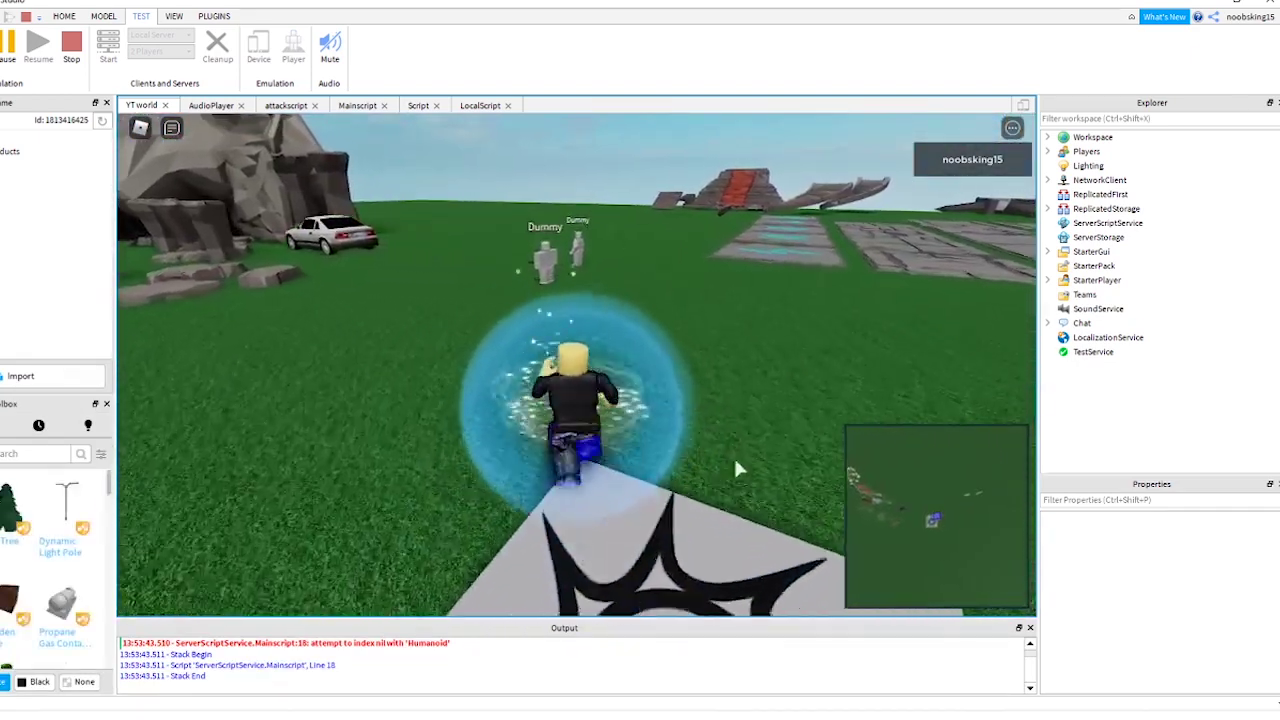
pyautogui.press('w')
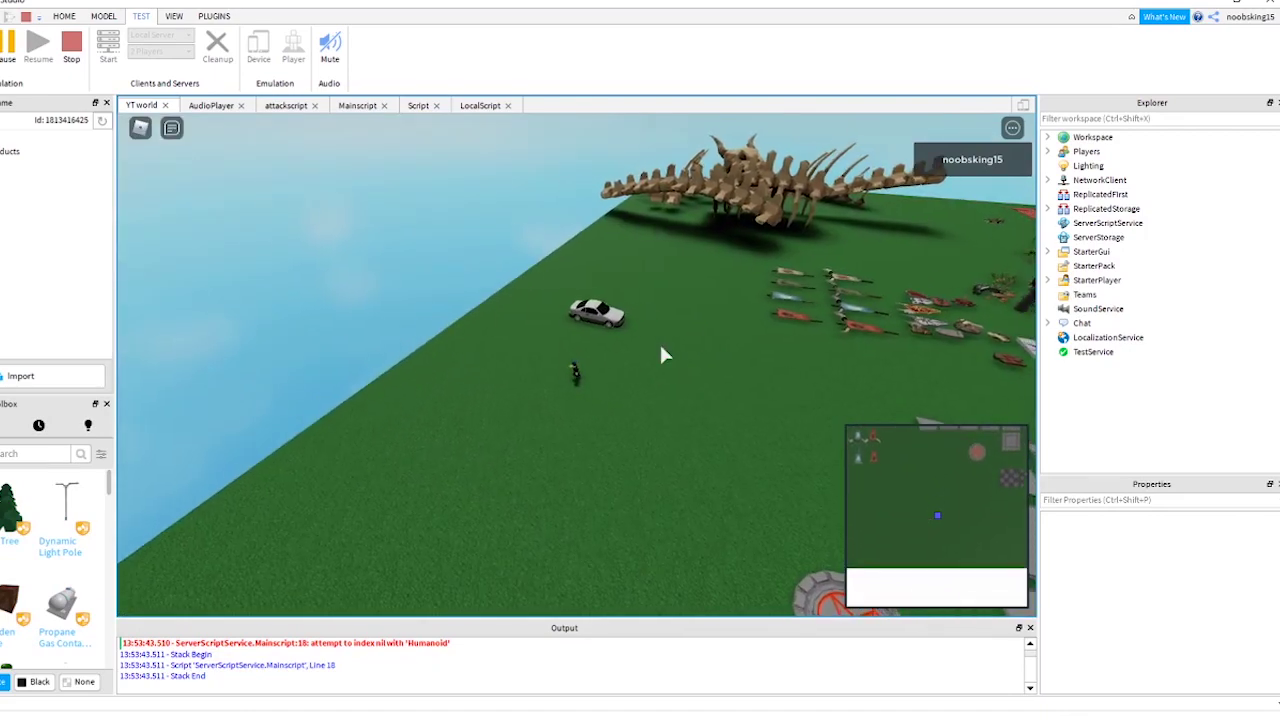
pyautogui.press('a')
pyautogui.moveTo(661, 346); pyautogui.dragTo(661, 346, button='right')
pyautogui.press('w')
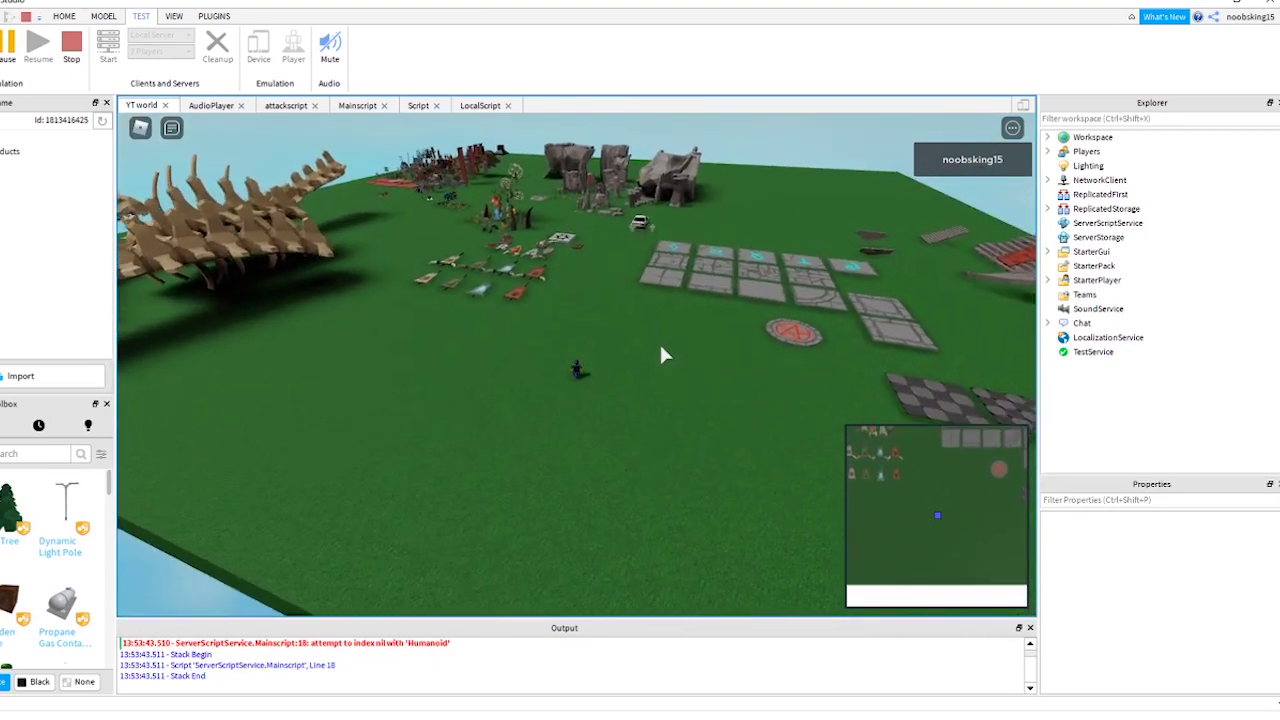
pyautogui.press('w')
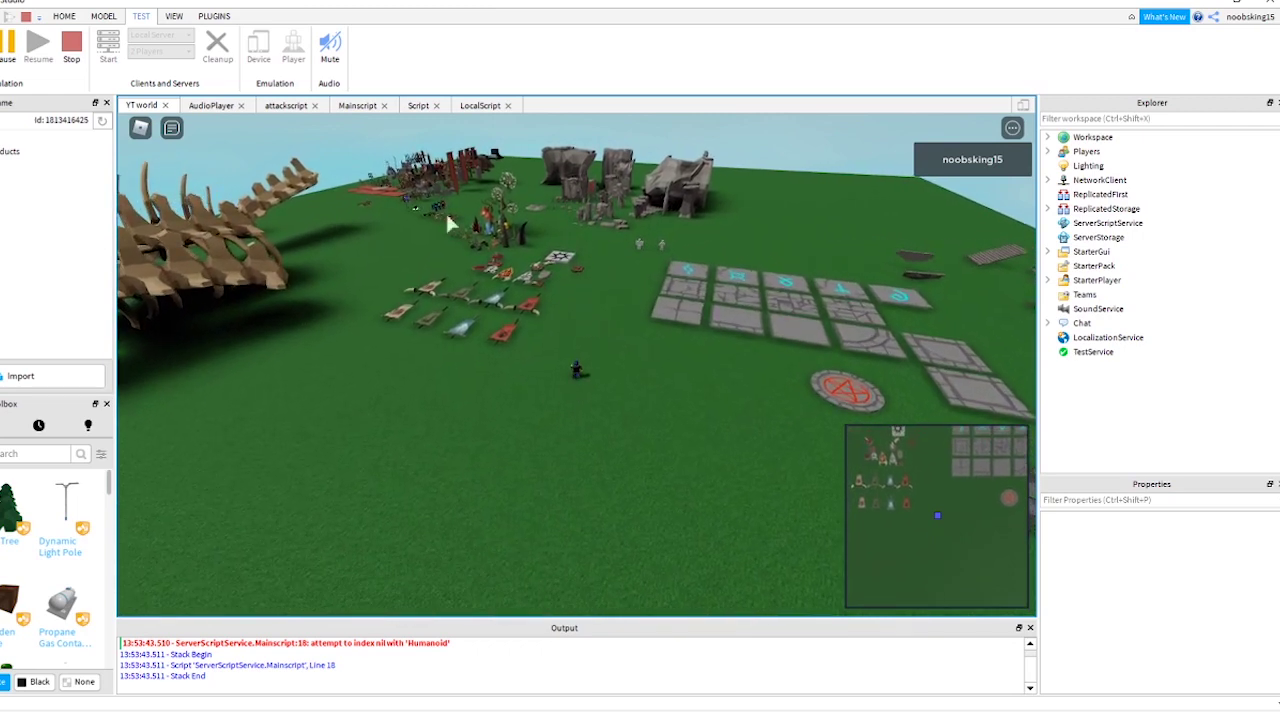
pyautogui.click(71, 45)
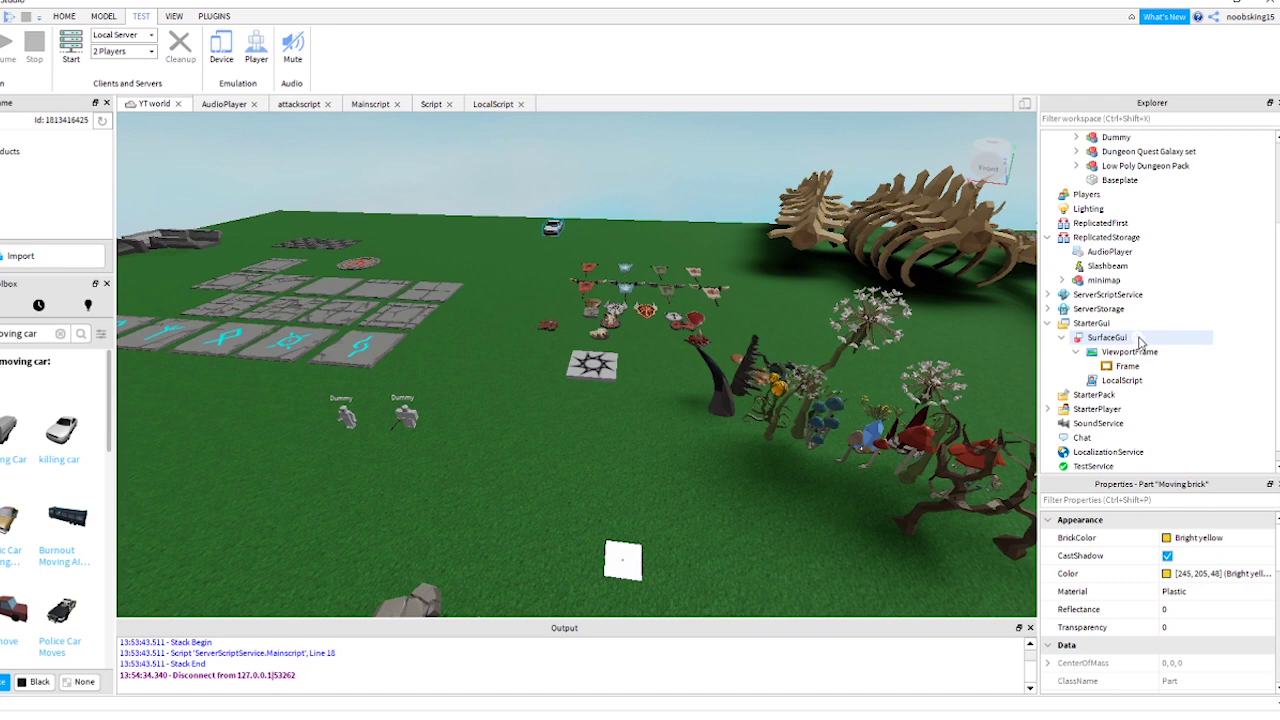
# - Add a second LocalScript to the SurfaceGui in StarterGui
pyautogui.click(1138, 339)
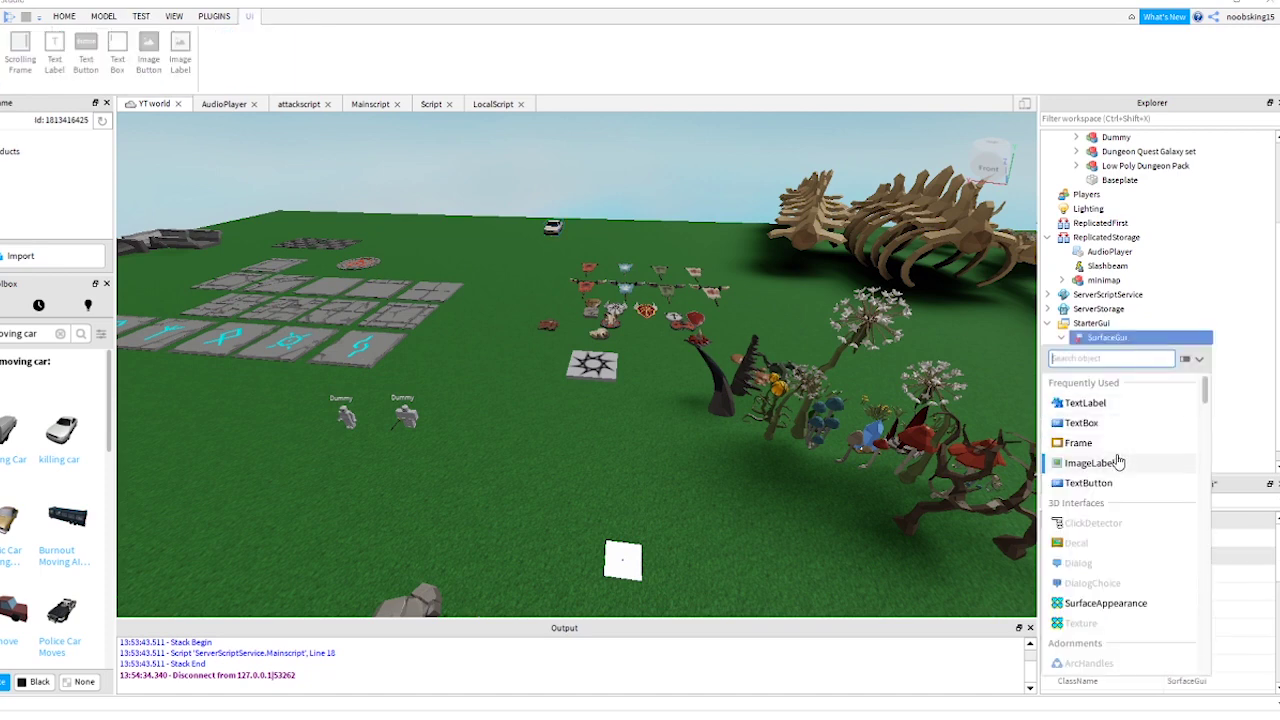
pyautogui.write('l')
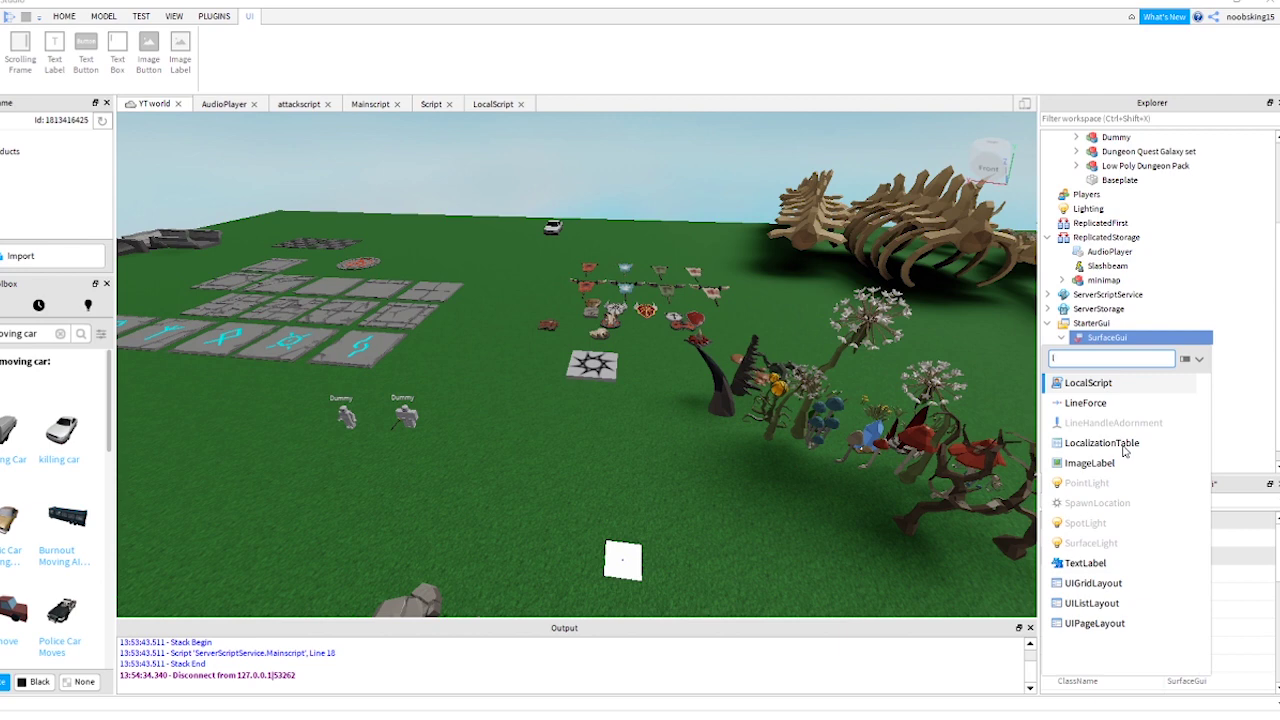
pyautogui.click(1090, 383)
# - Replace the default code with a while true do loop containing workspace.Movingobjects:Clone().Parent = script.Parent.ViewportFrame
pyautogui.hotkey('ctrl', 'a')
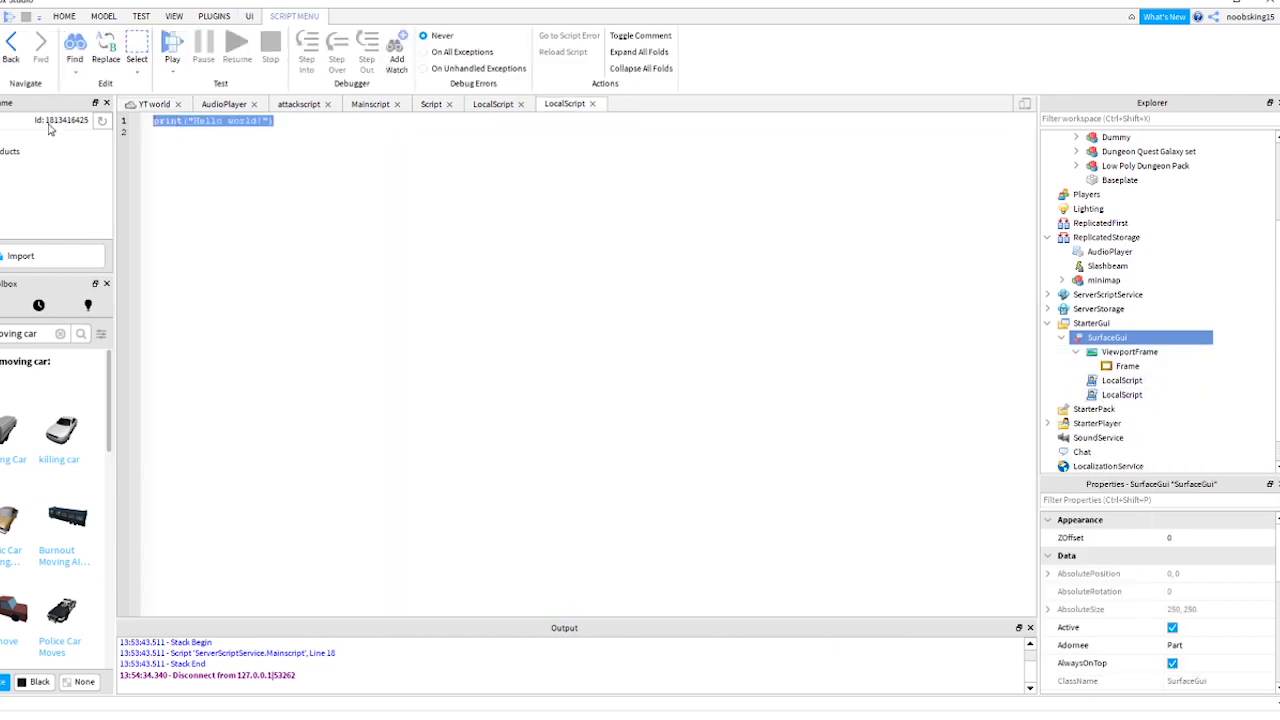
pyautogui.write('while true do')
pyautogui.press('Return')
pyautogui.write('workspace.Movingobjects')
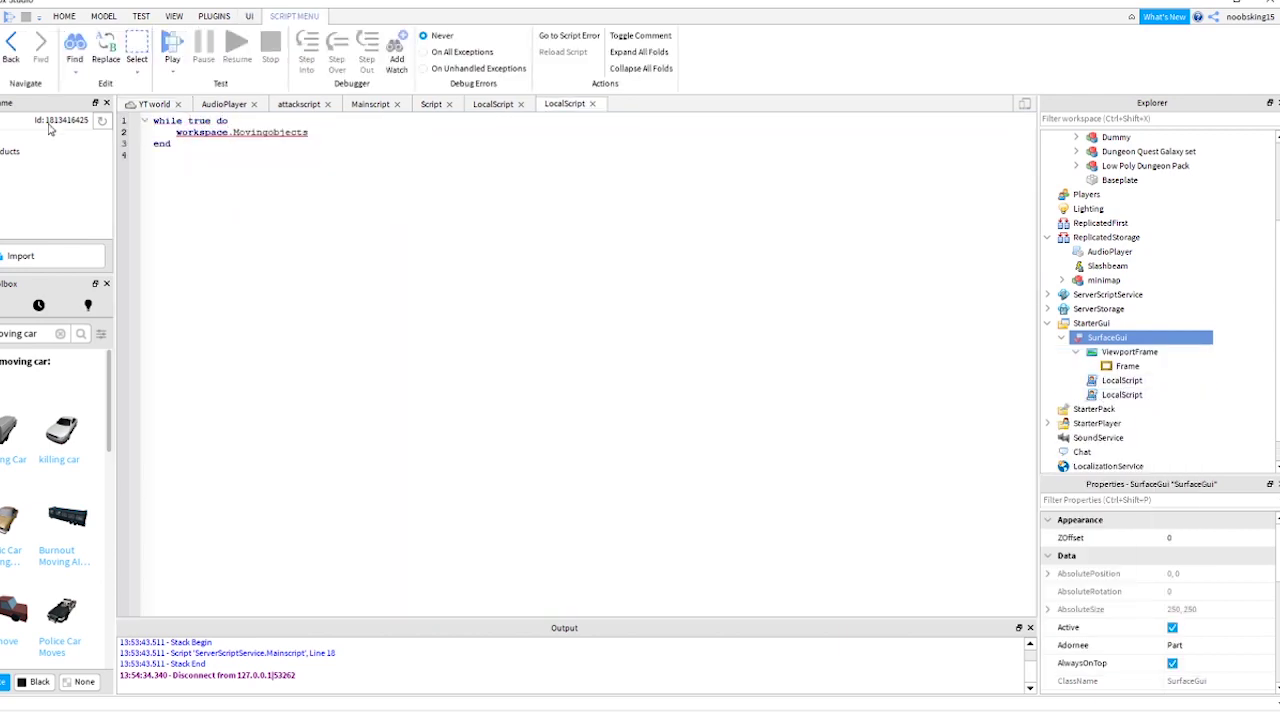
pyautogui.write(':Clone().Parent = script')
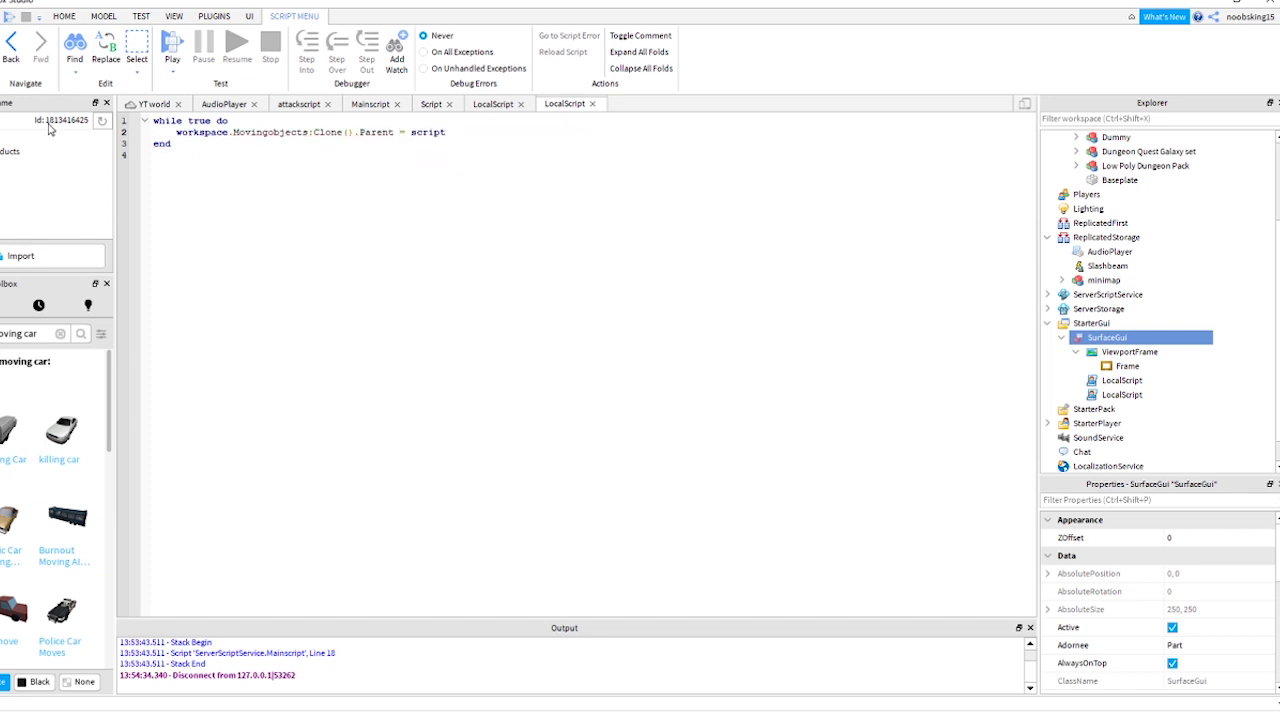
pyautogui.write('.Parent.ViewportFrame')
# - Complete the loop body with wait(0.1) and the line script.Parent.ViewportFrame.MovingObjects:Destroy()
pyautogui.press('Return')
pyautogui.write('wait(0.1)')
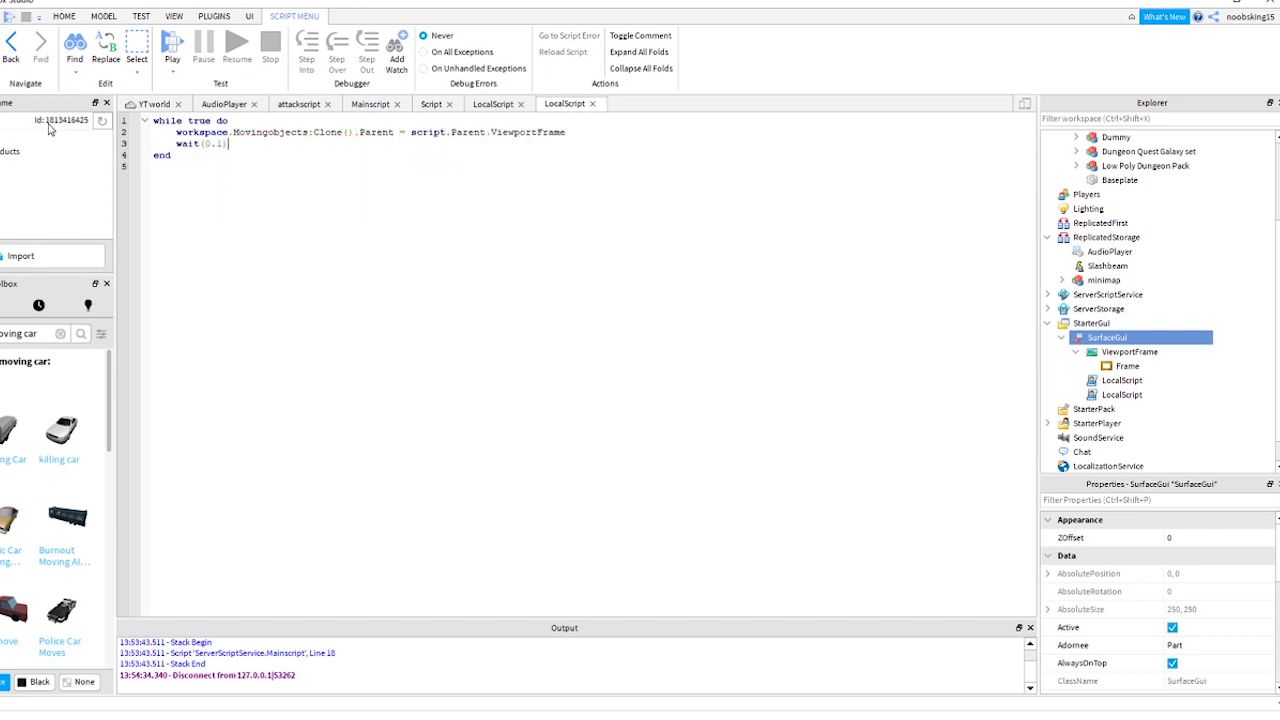
pyautogui.press('Return')
pyautogui.write('script.Parent.ViewportFrame.M')
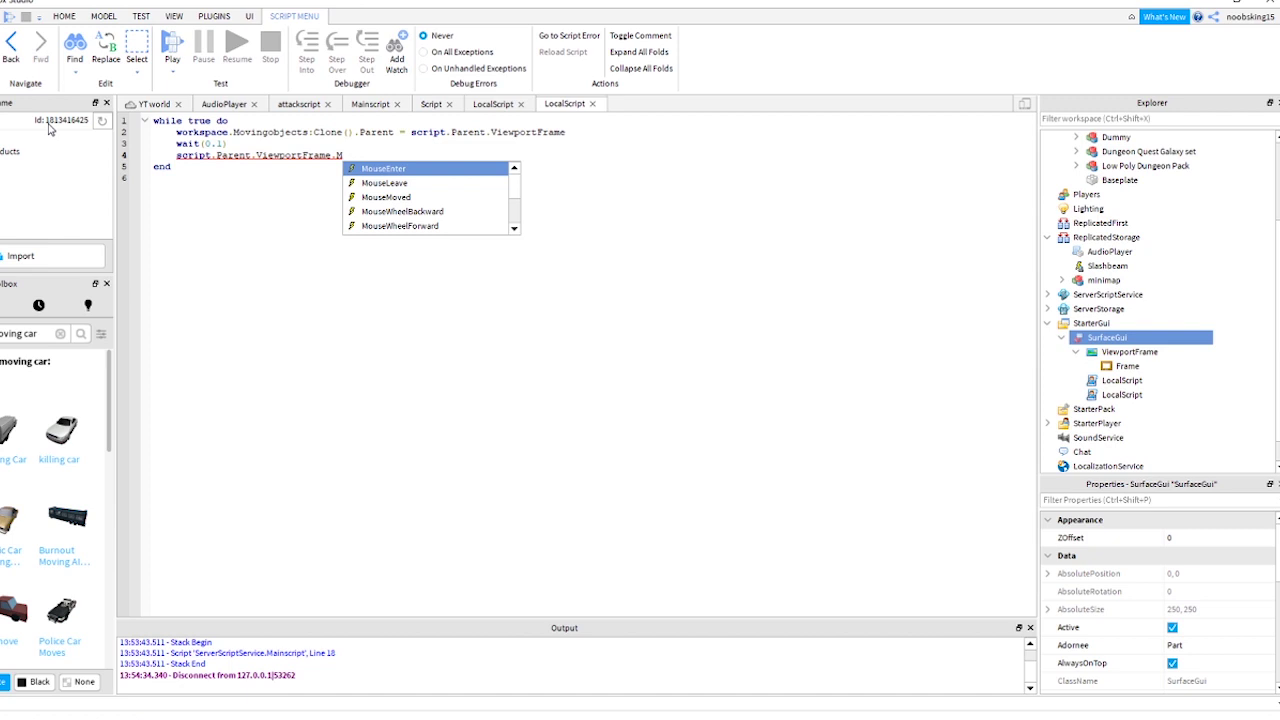
pyautogui.write('ovin')
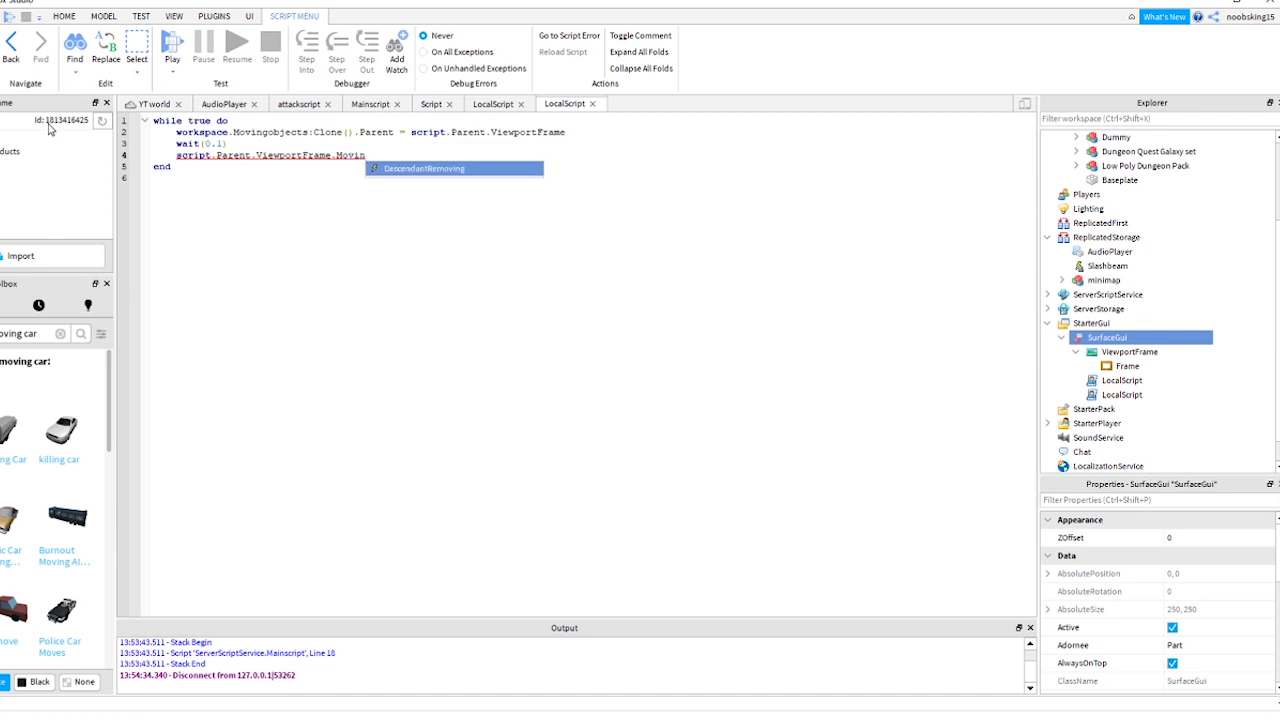
pyautogui.write('gObjects:Destroy()')
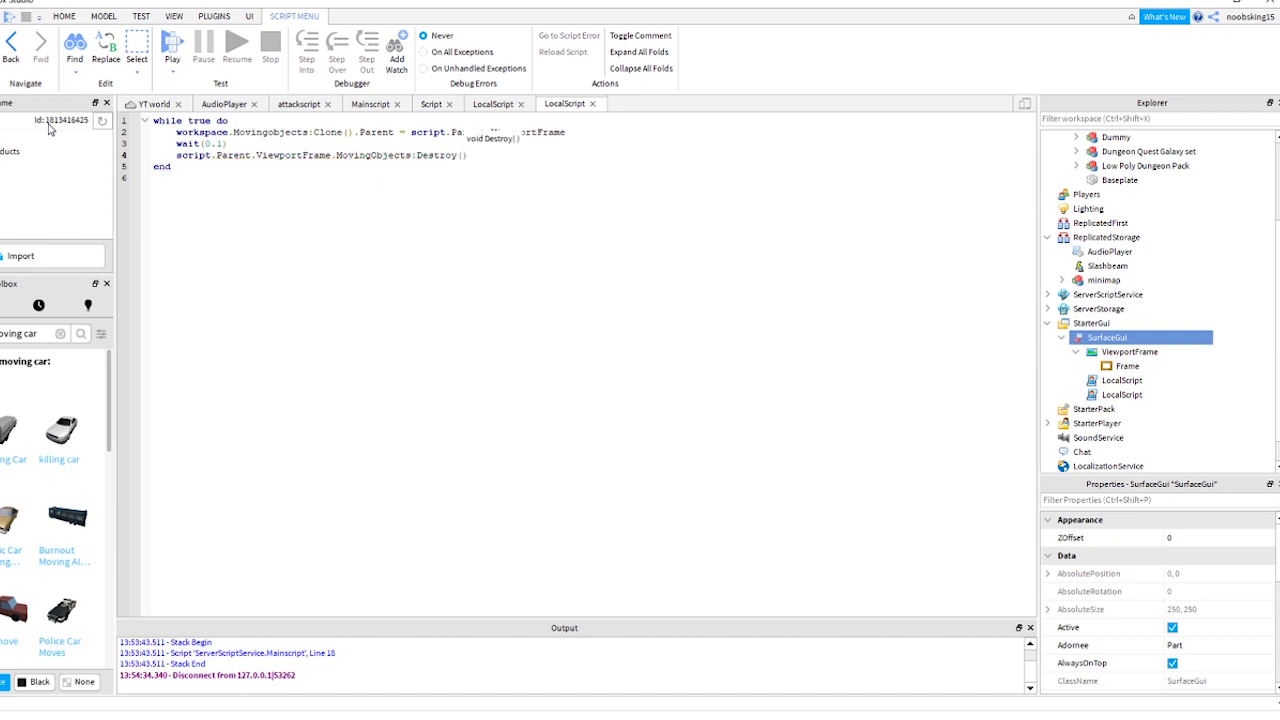
# - Playtest the new script, moving the character around the grass to watch the car on the mini map, and stop the test
pyautogui.click(172, 45)
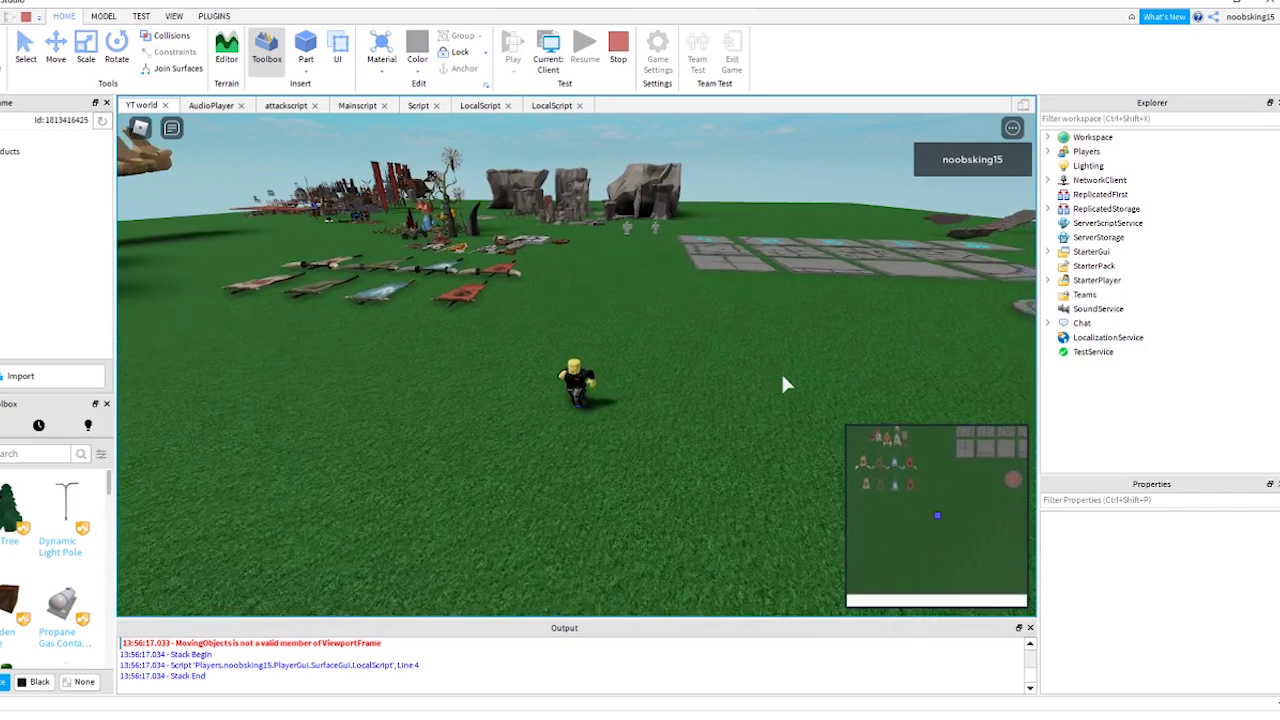
pyautogui.press('s')
pyautogui.moveTo(782, 375); pyautogui.dragTo(782, 375, button='right')
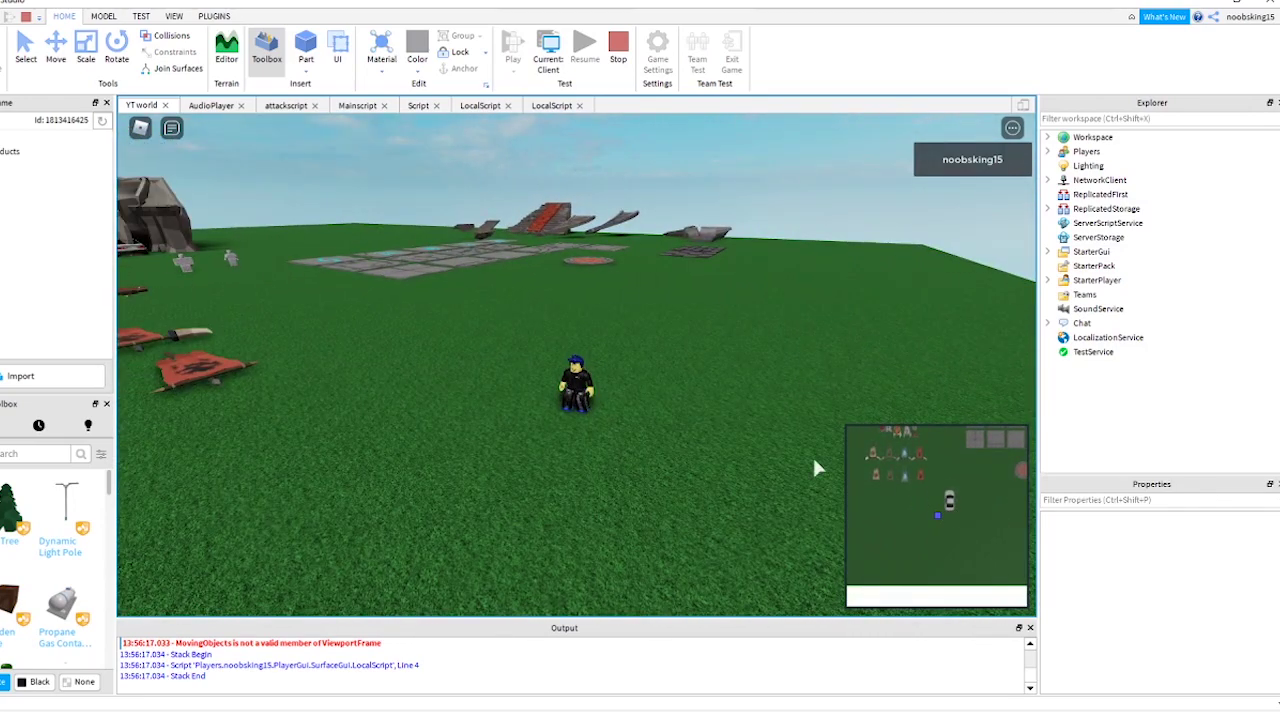
pyautogui.moveTo(763, 420); pyautogui.dragTo(763, 420, button='right')
pyautogui.press('a')
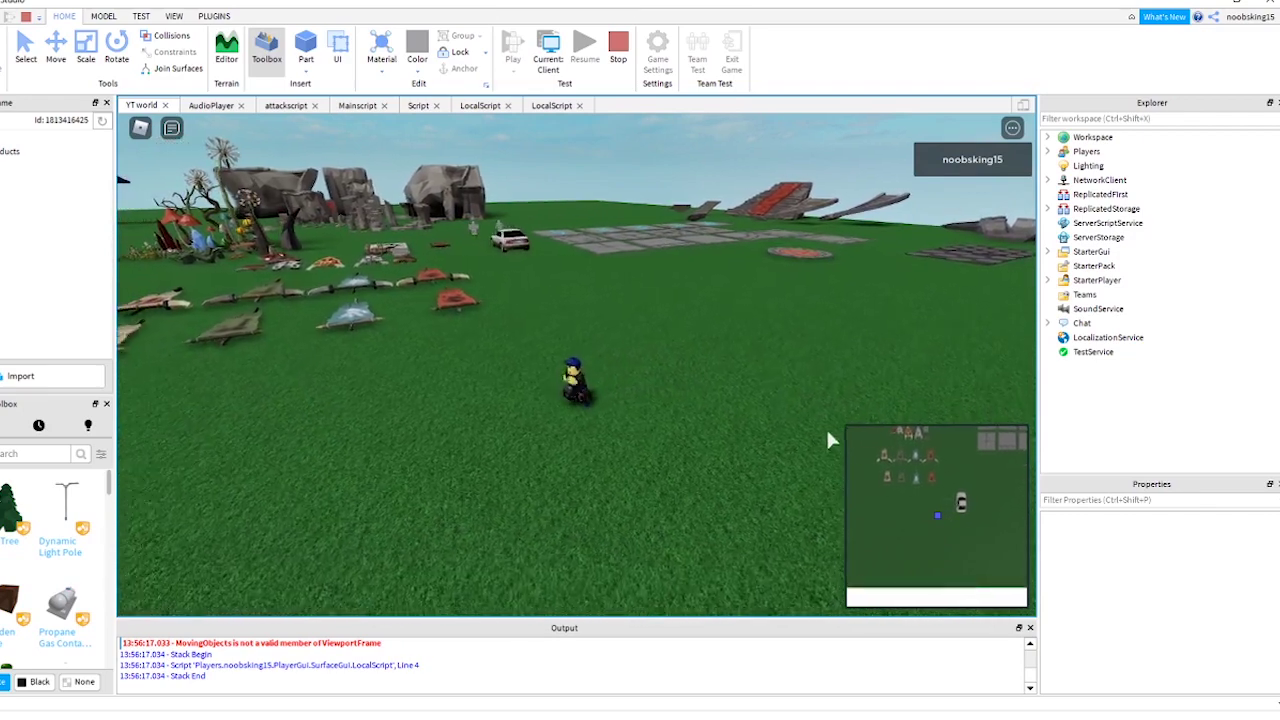
pyautogui.press('d')
pyautogui.press('w')
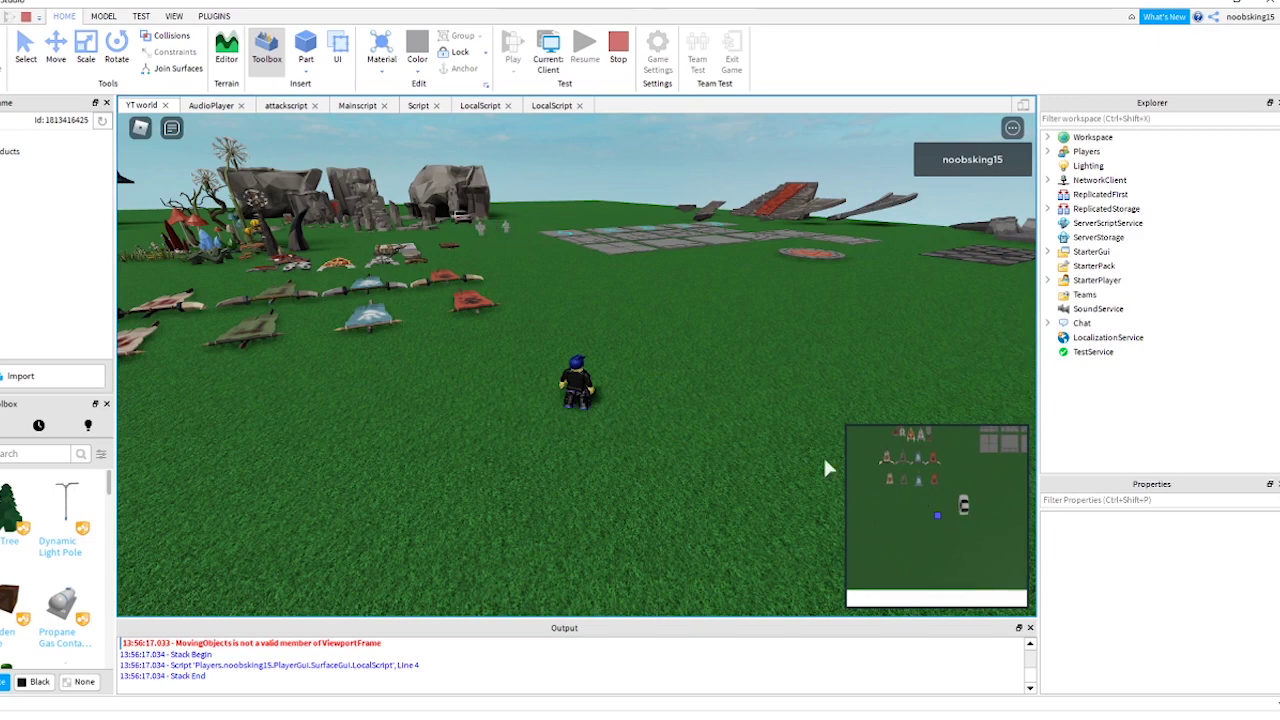
pyautogui.click(617, 60)
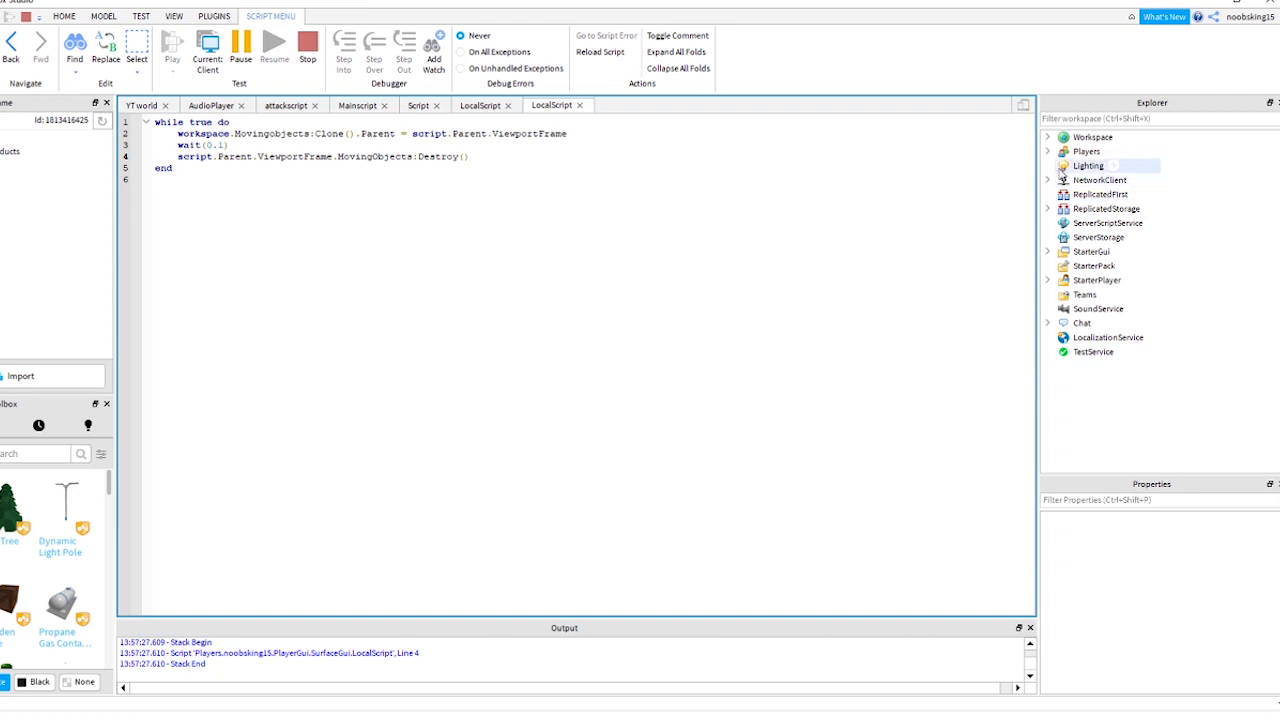
# - Check the folder's name in the running Workspace, stop the test and correct the Destroy line to use Movingobjects
pyautogui.click(1048, 137)
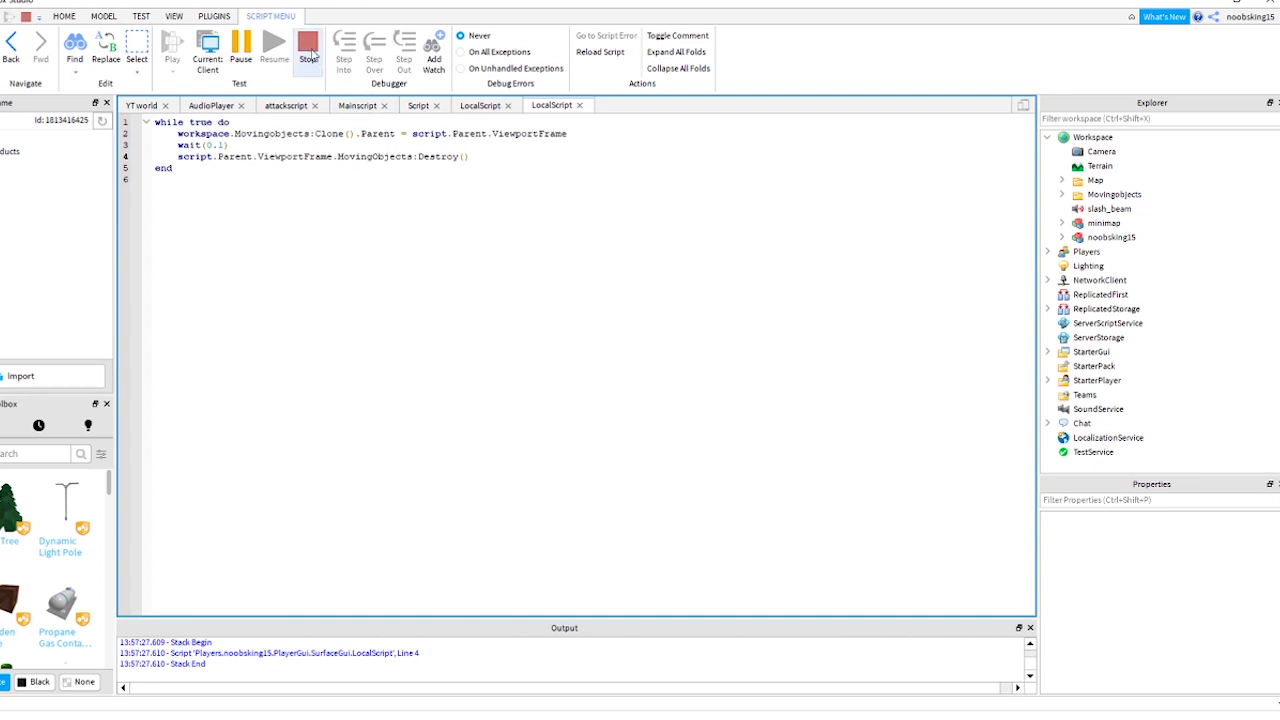
pyautogui.click(318, 52)
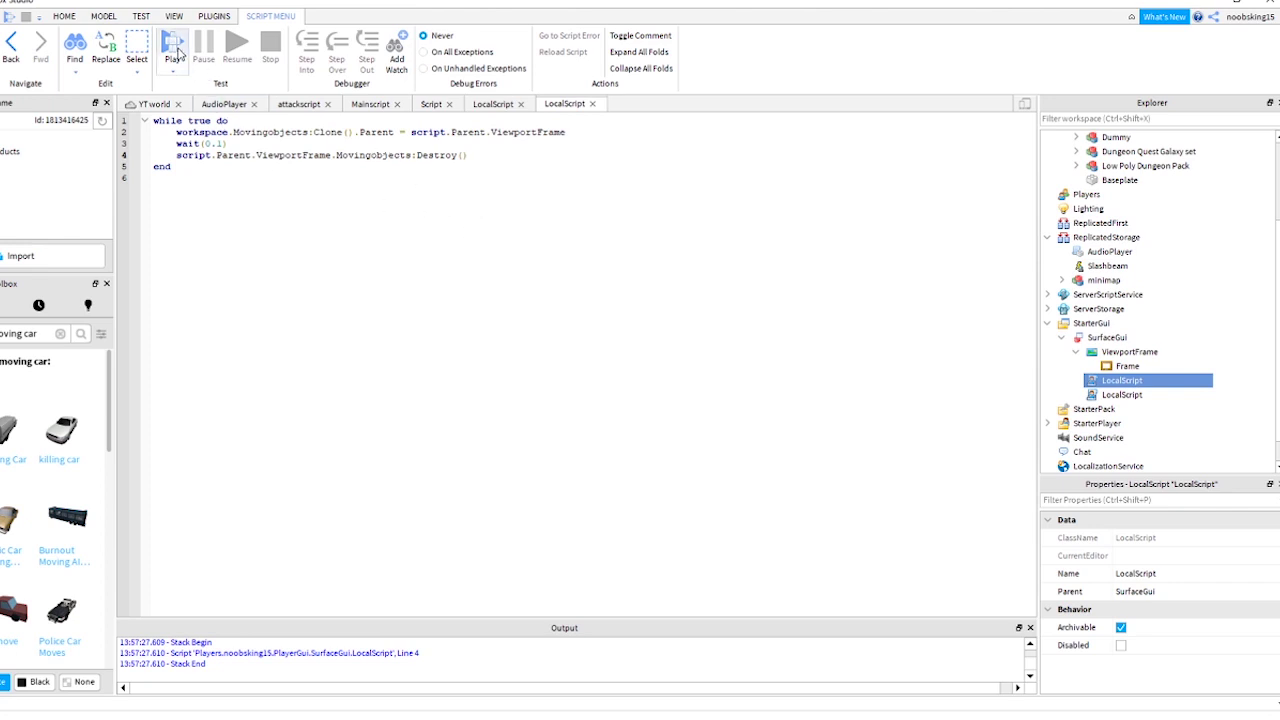
# - Start another playtest, equip the Frostgore weapon and walk the character past the banners to observe the car on the mini map
pyautogui.click(177, 52)
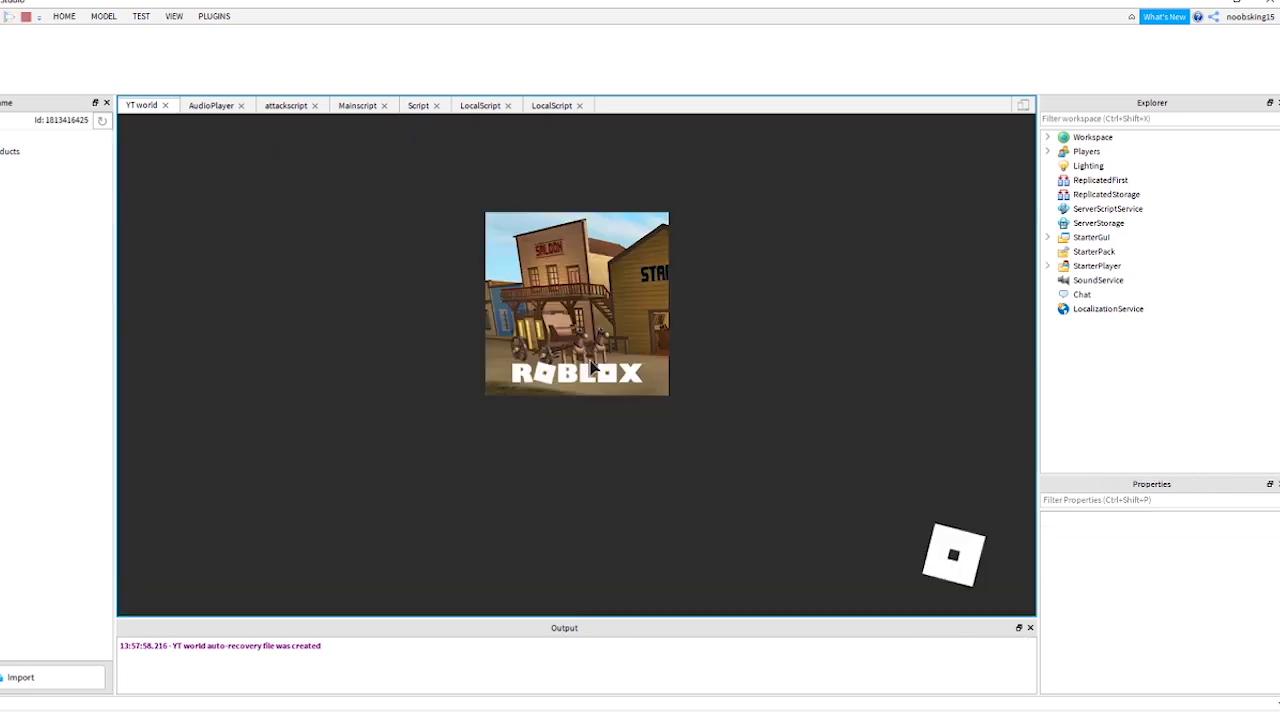
pyautogui.press('1')
pyautogui.press('w')
pyautogui.moveTo(709, 400); pyautogui.dragTo(713, 398, button='right')
pyautogui.scroll(-3, 707, 403)
pyautogui.press('w')
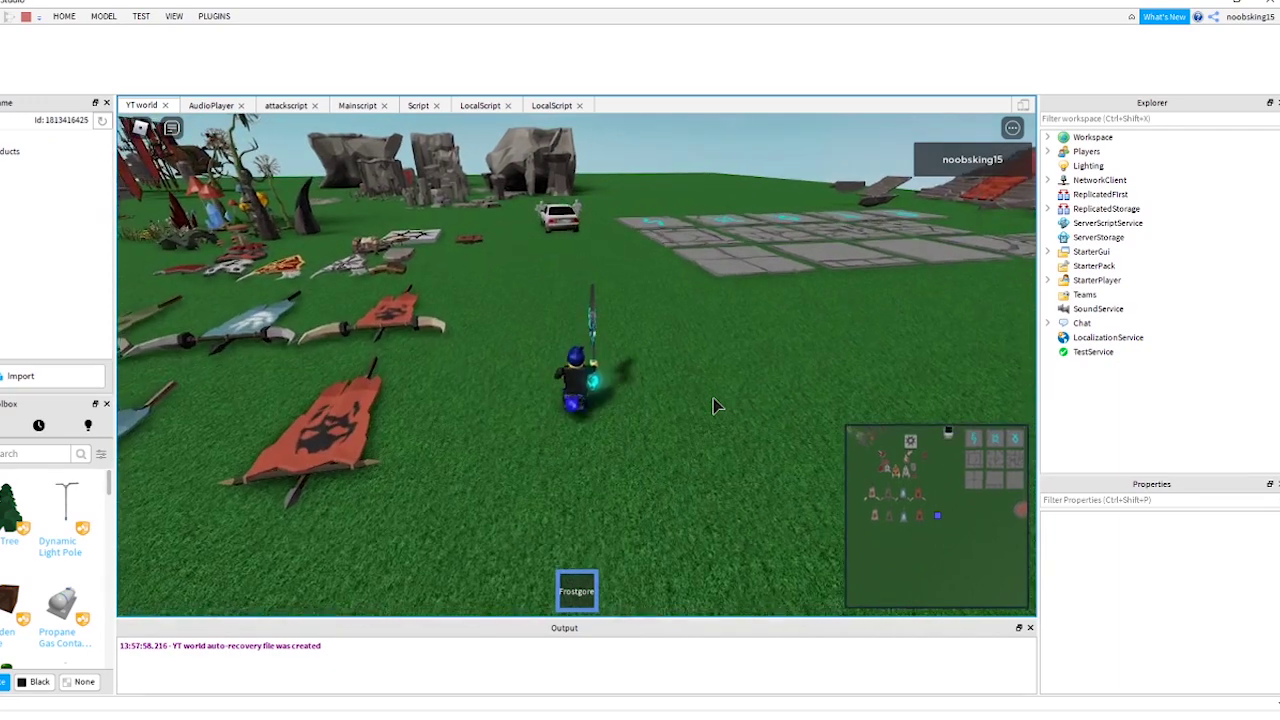
pyautogui.press('w')
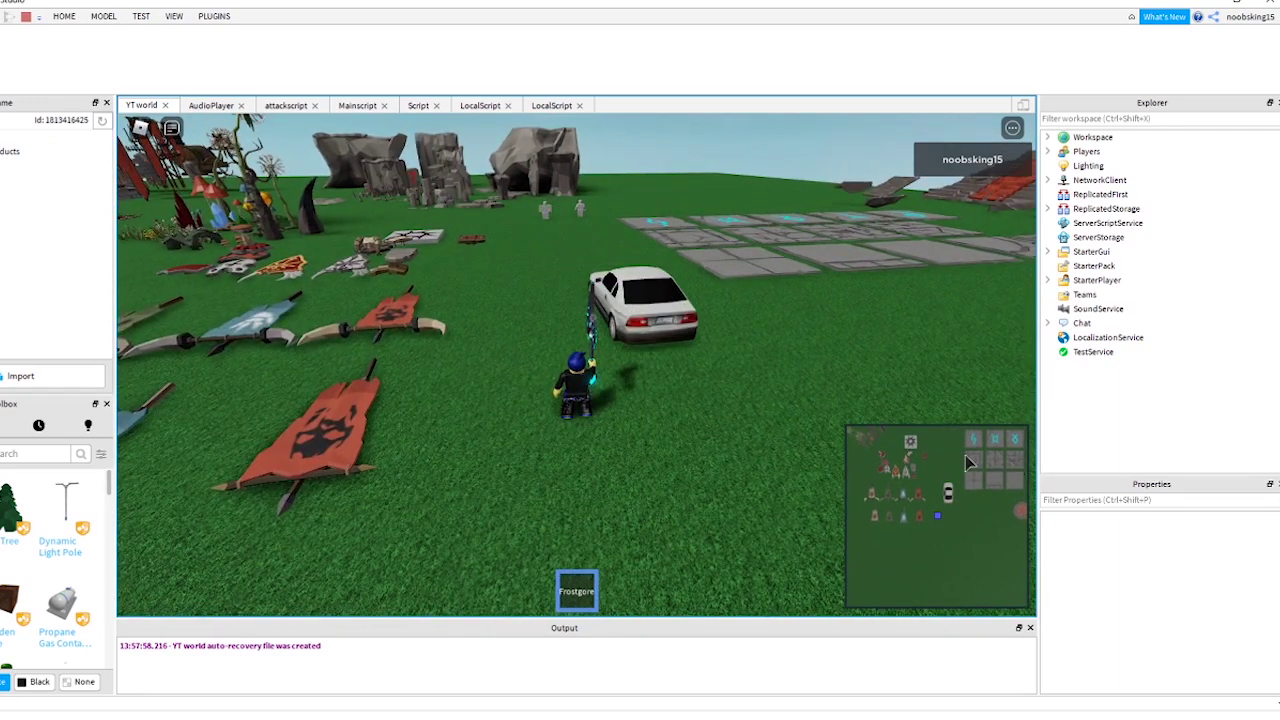
# - Follow the moving car towards the dummies while checking its position on the mini map, and stop the test
pyautogui.moveTo(754, 423); pyautogui.dragTo(754, 423, button='right')
pyautogui.press('w')
pyautogui.press('w')
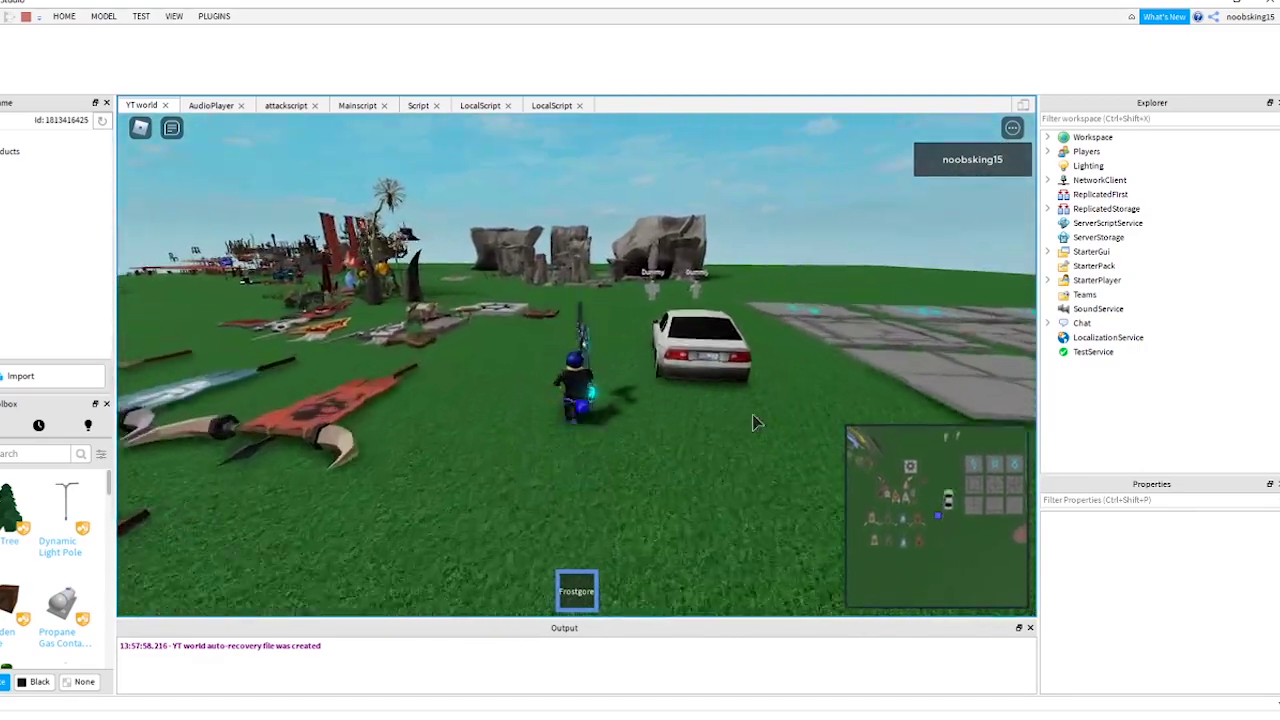
pyautogui.press('w')
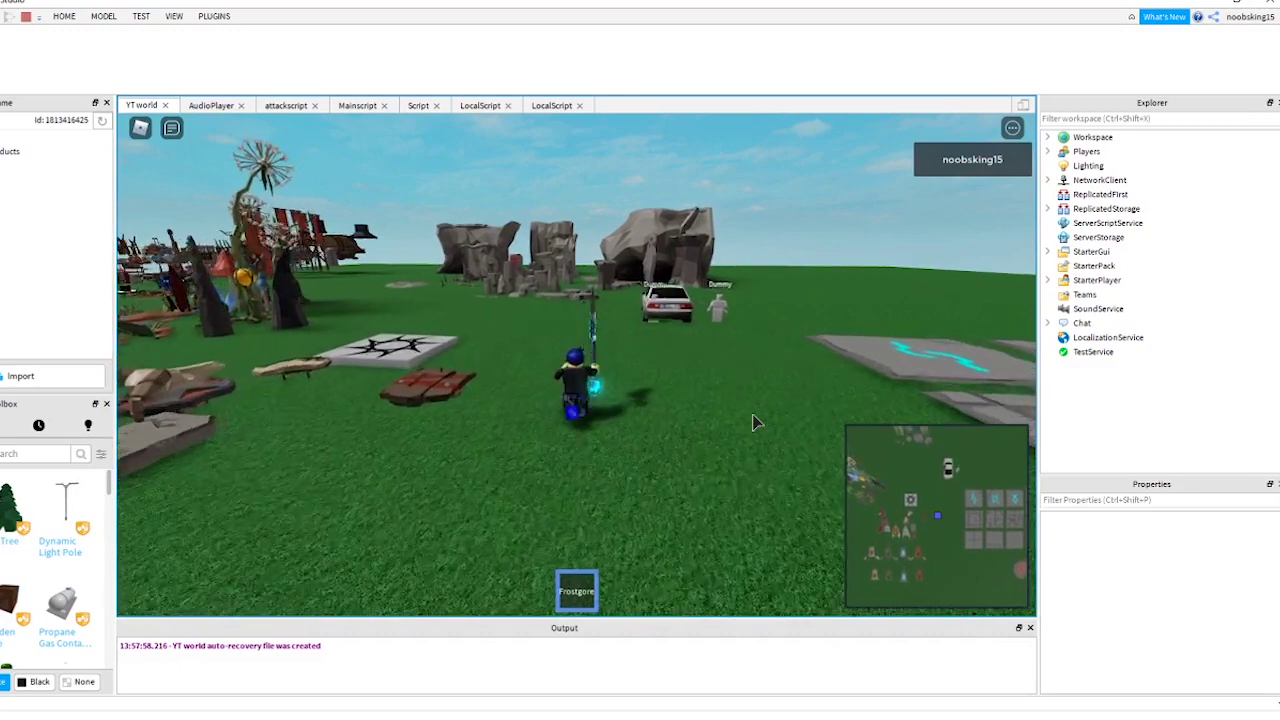
pyautogui.press('w')
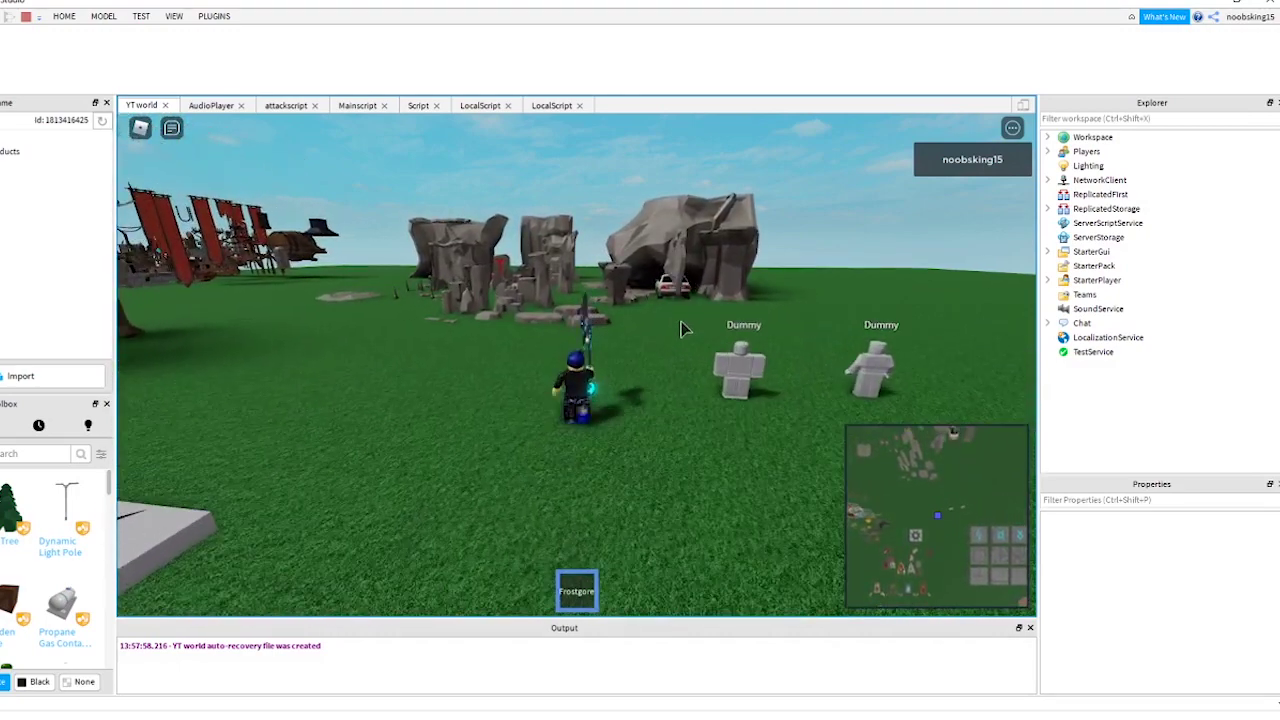
pyautogui.press('s')
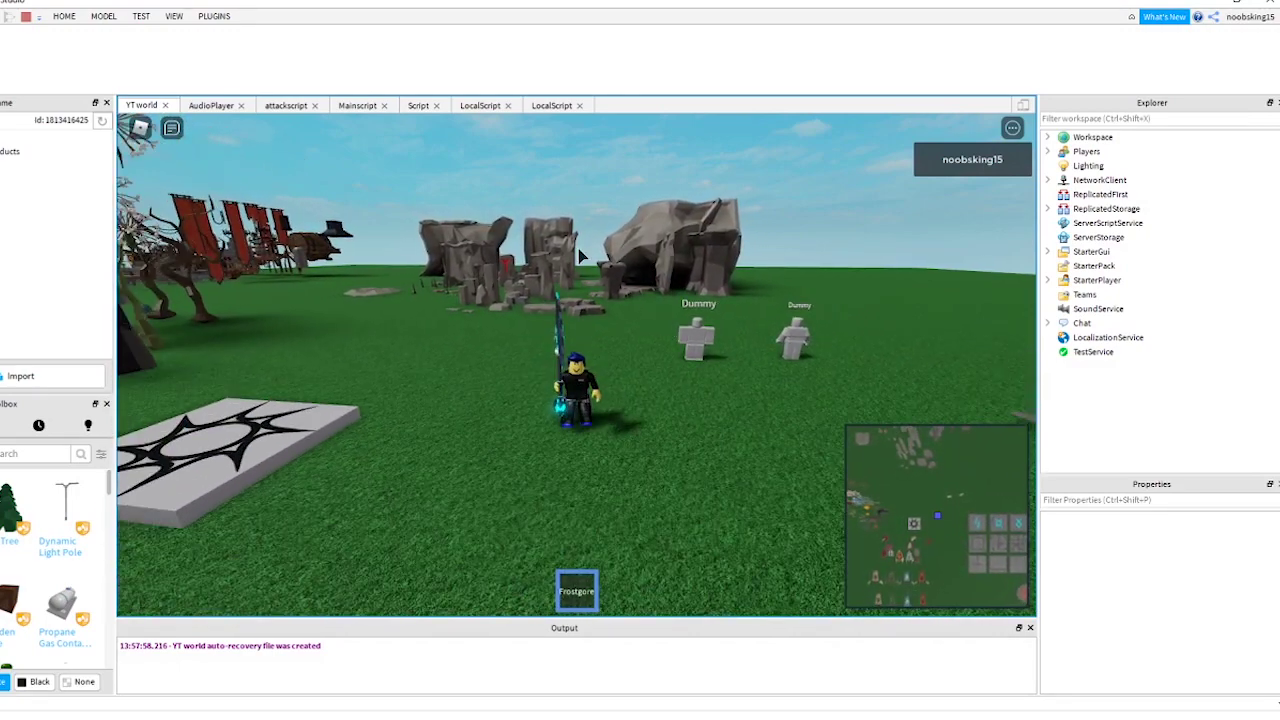
pyautogui.click(27, 17)
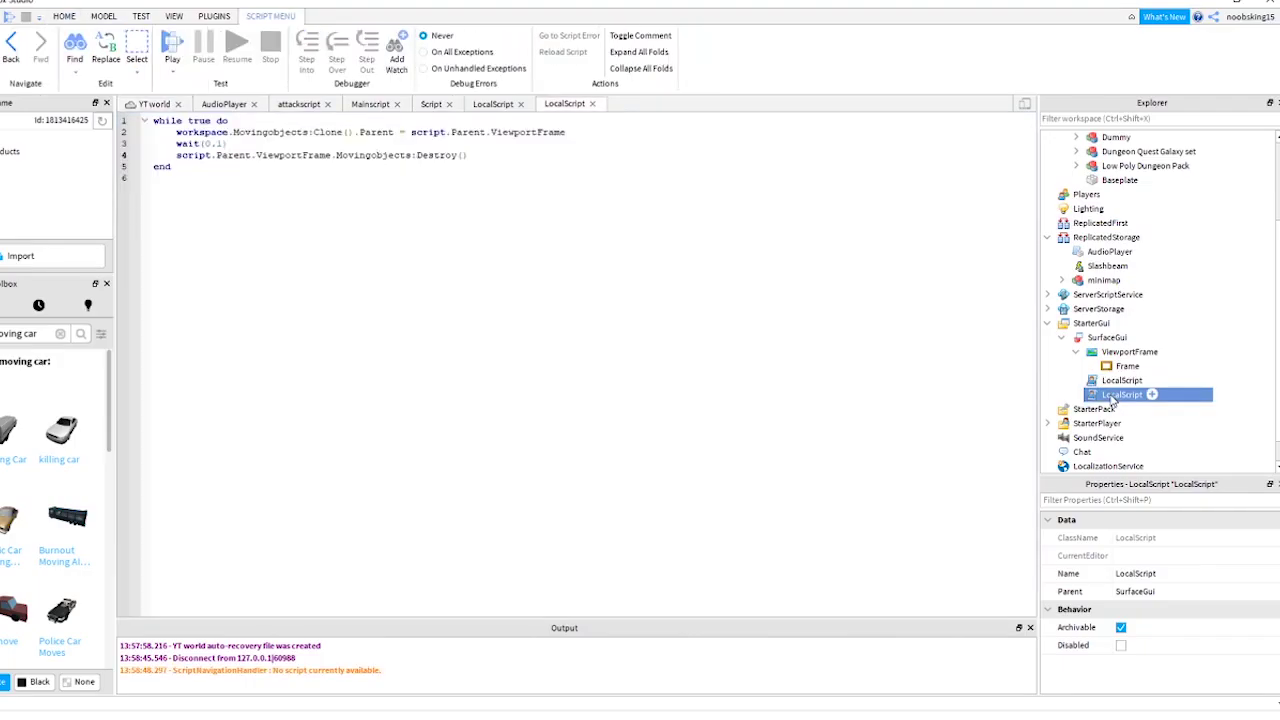
# - Open the mini map's main LocalScript for review and look through the properties of the Frame inside the ViewportFrame
pyautogui.doubleClick(1093, 384)
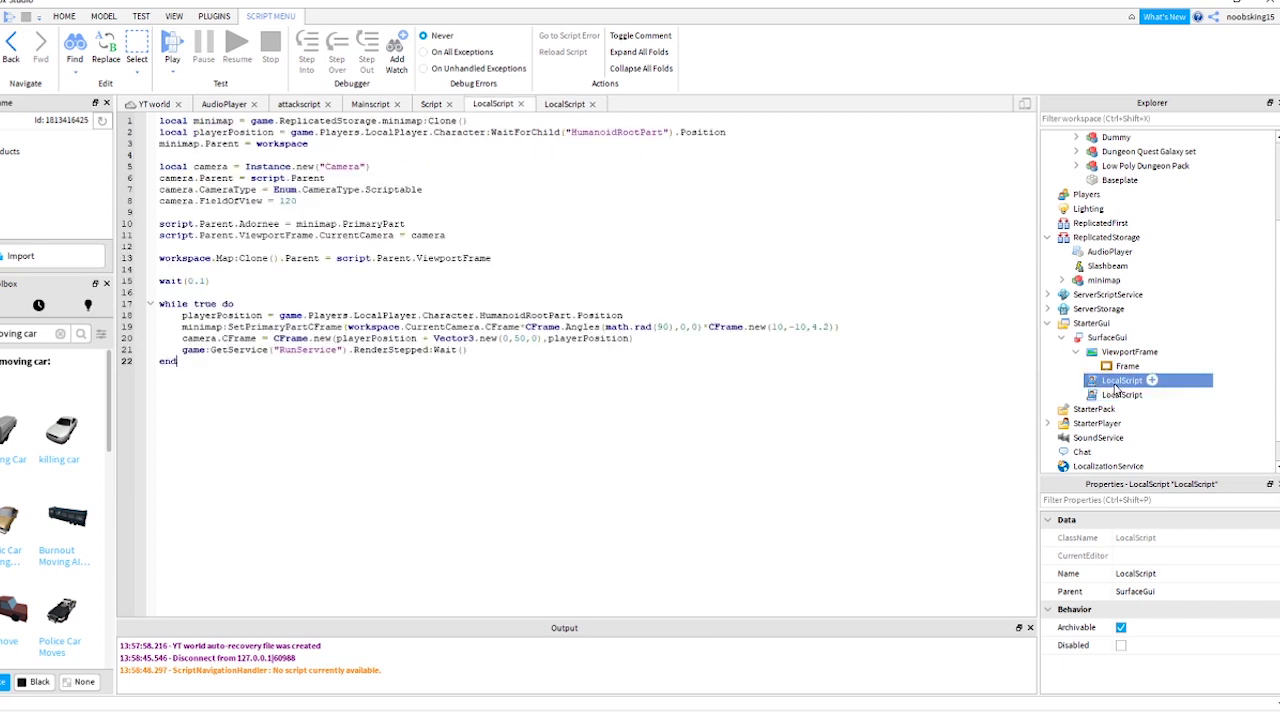
pyautogui.click(1122, 367)
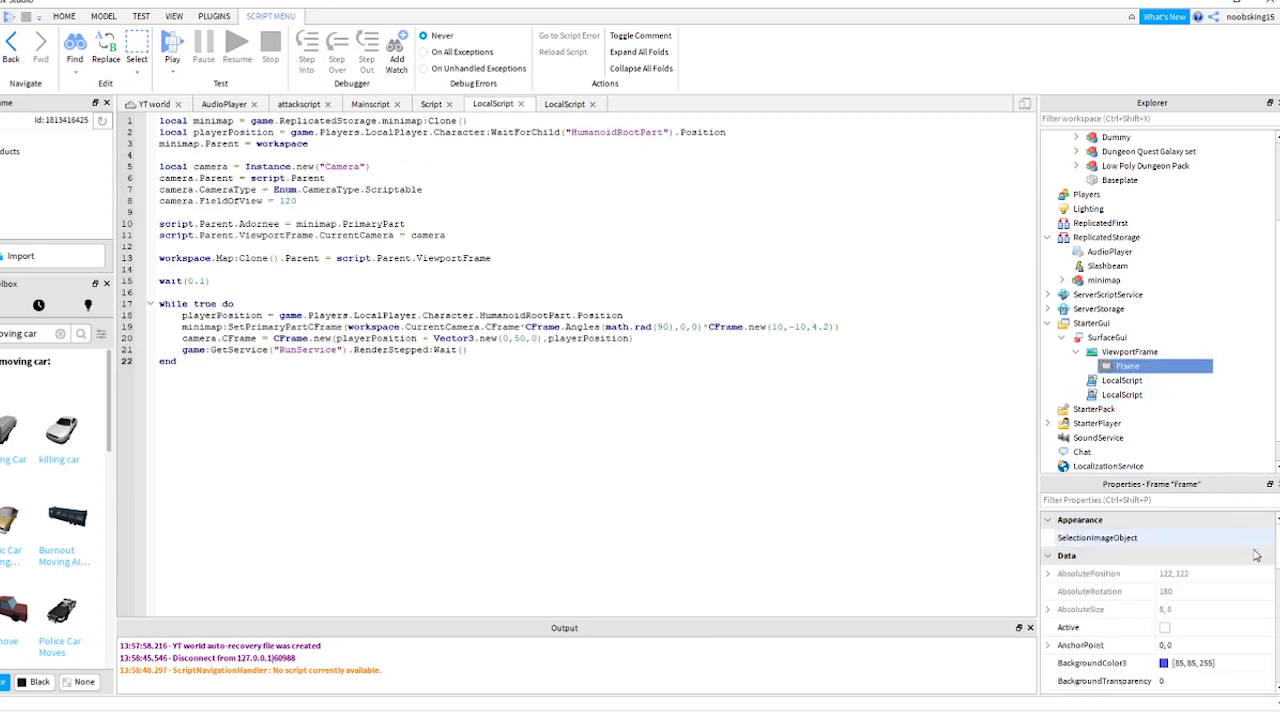
pyautogui.scroll(-5, 1255, 615)
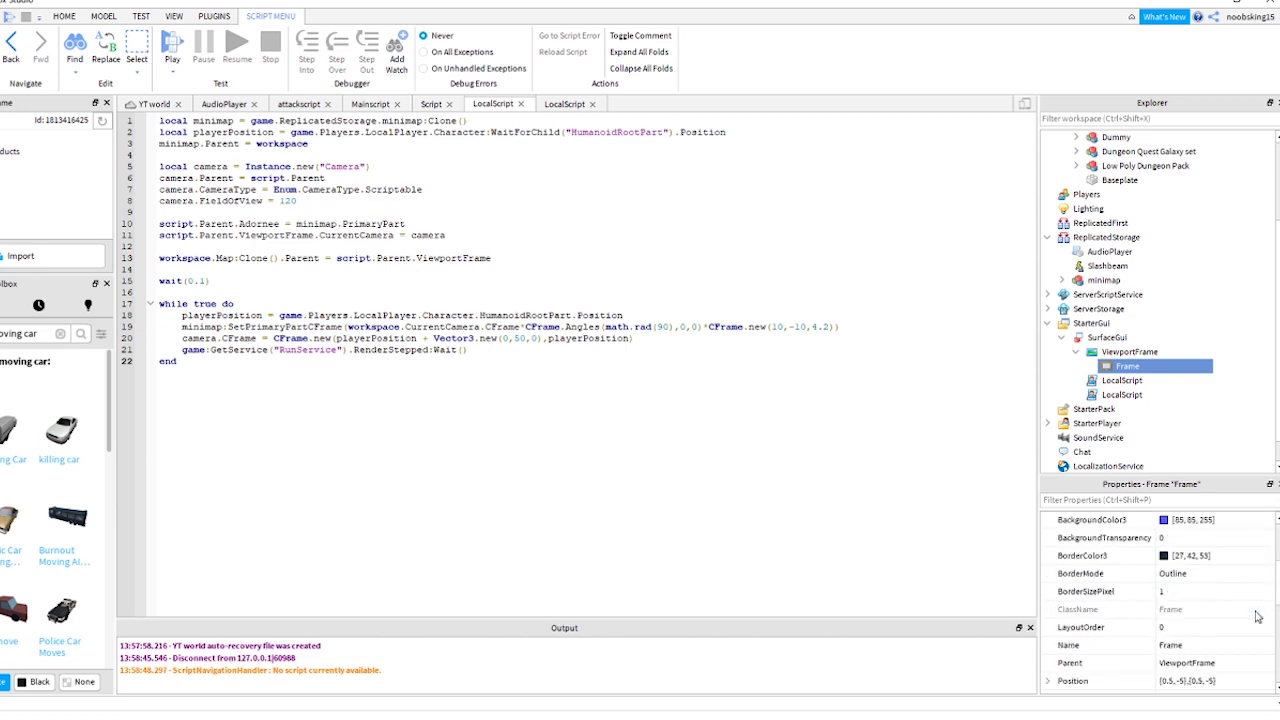
pyautogui.scroll(-2, 1255, 622)
pyautogui.scroll(-3, 1254, 625)
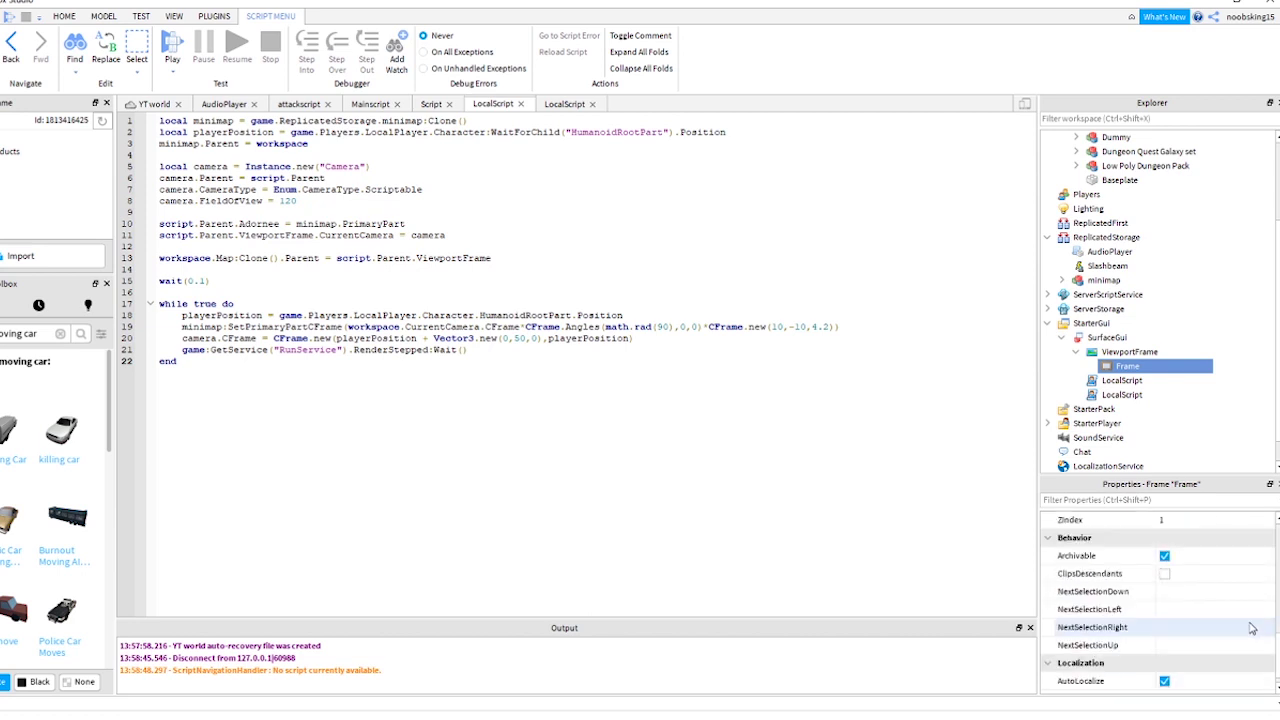
pyautogui.scroll(10, 1245, 635)
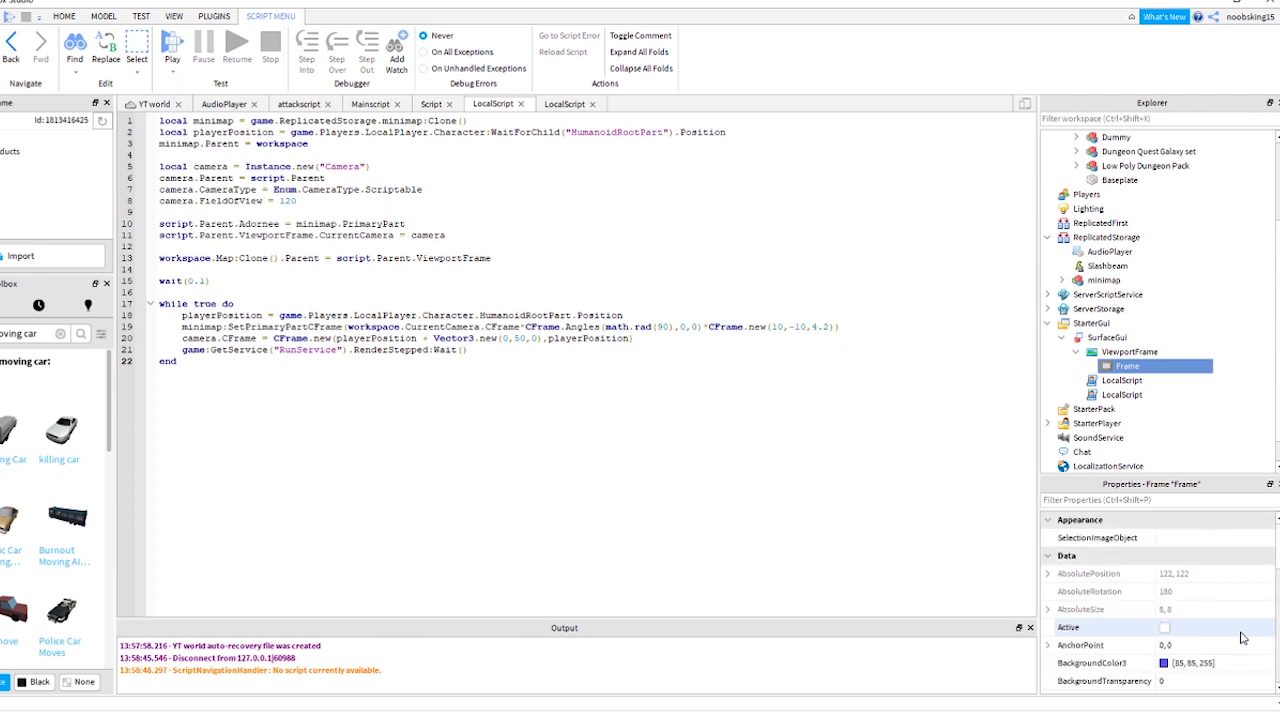
# - Review the properties of the ViewportFrame inside the SurfaceGui, from its appearance settings to its behavior settings
pyautogui.click(1128, 352)
pyautogui.scroll(-4, 1245, 562)
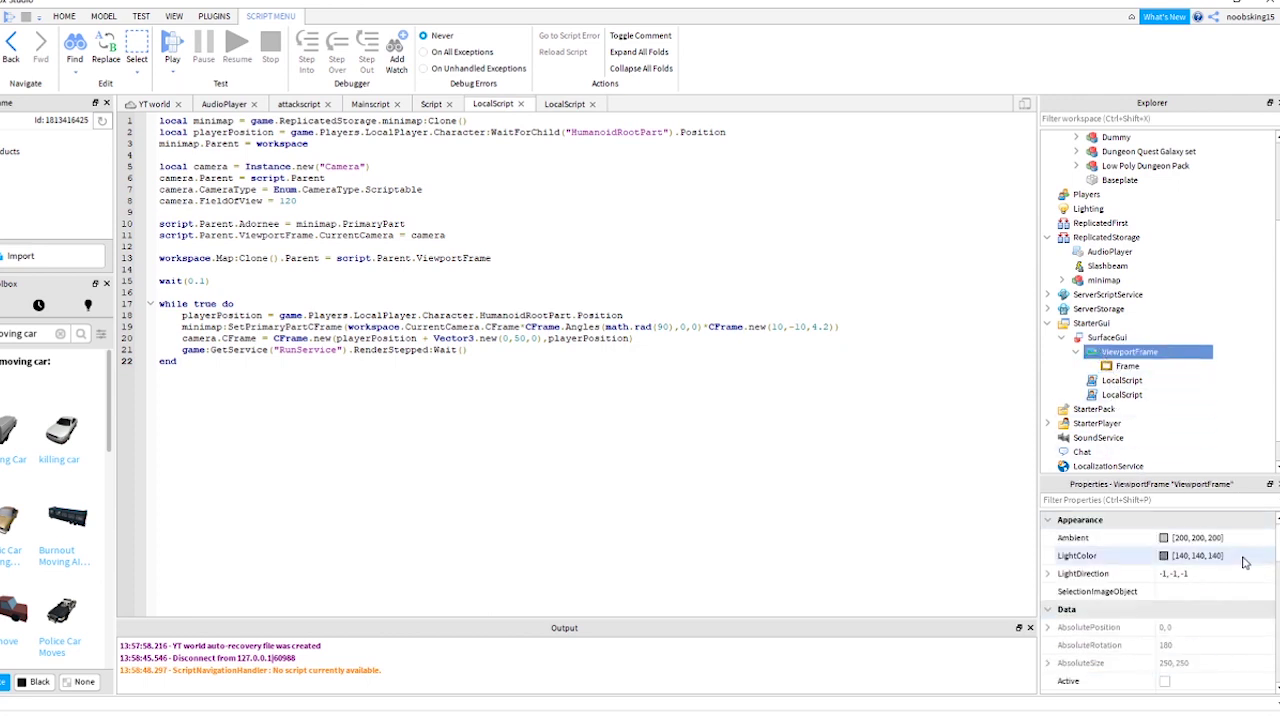
pyautogui.scroll(-6, 1238, 600)
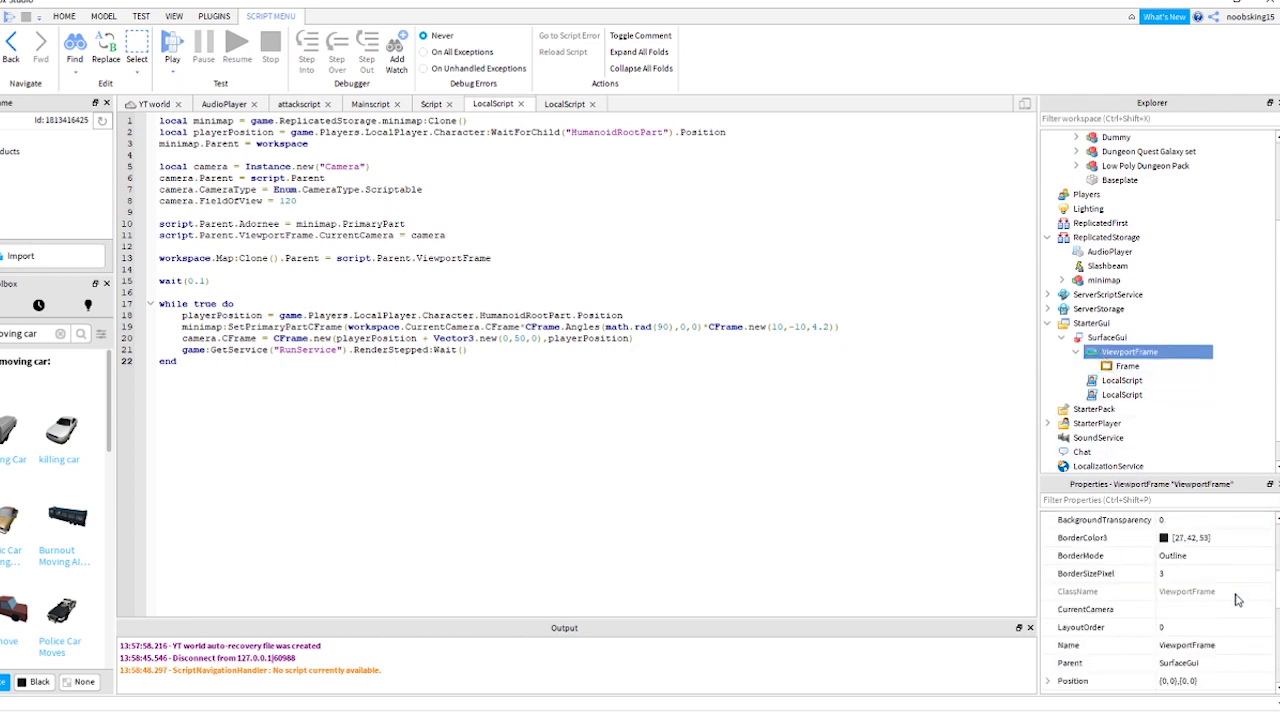
pyautogui.scroll(-2, 1237, 630)
pyautogui.scroll(12, 1237, 630)
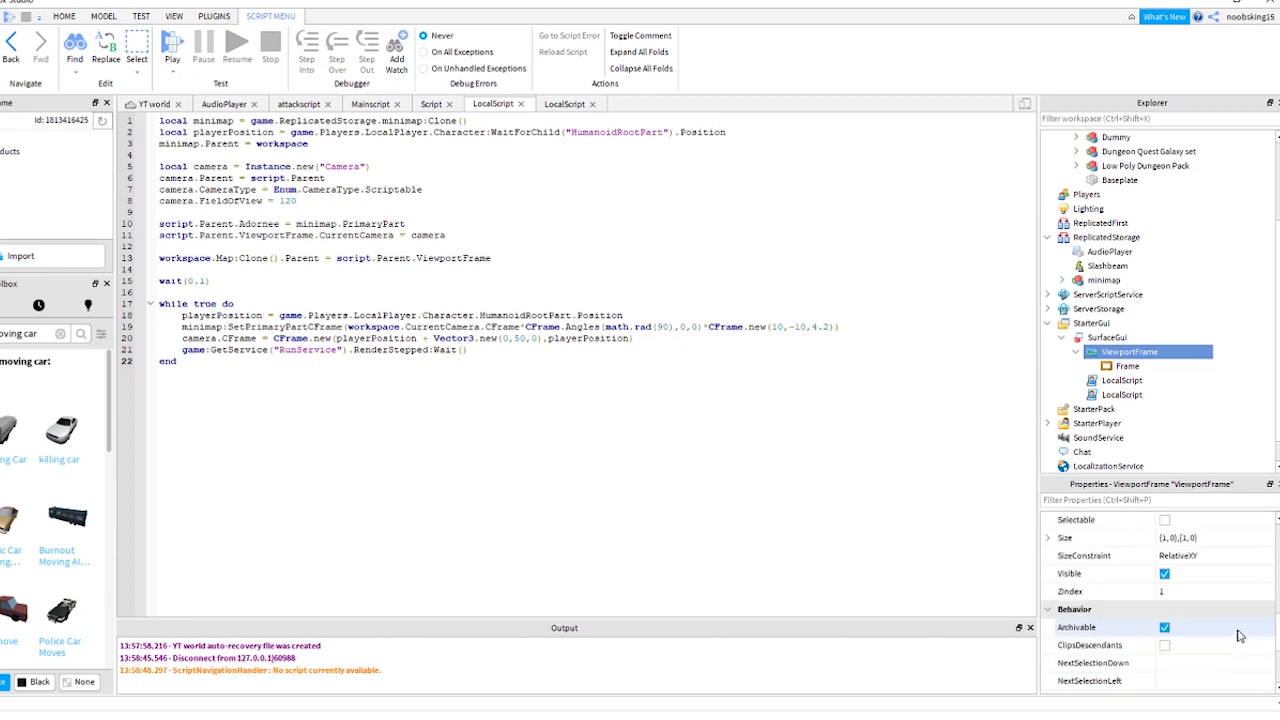
# - Review the SurfaceGui's properties, including its Adornee, Face and Sizing settings
pyautogui.click(1107, 337)
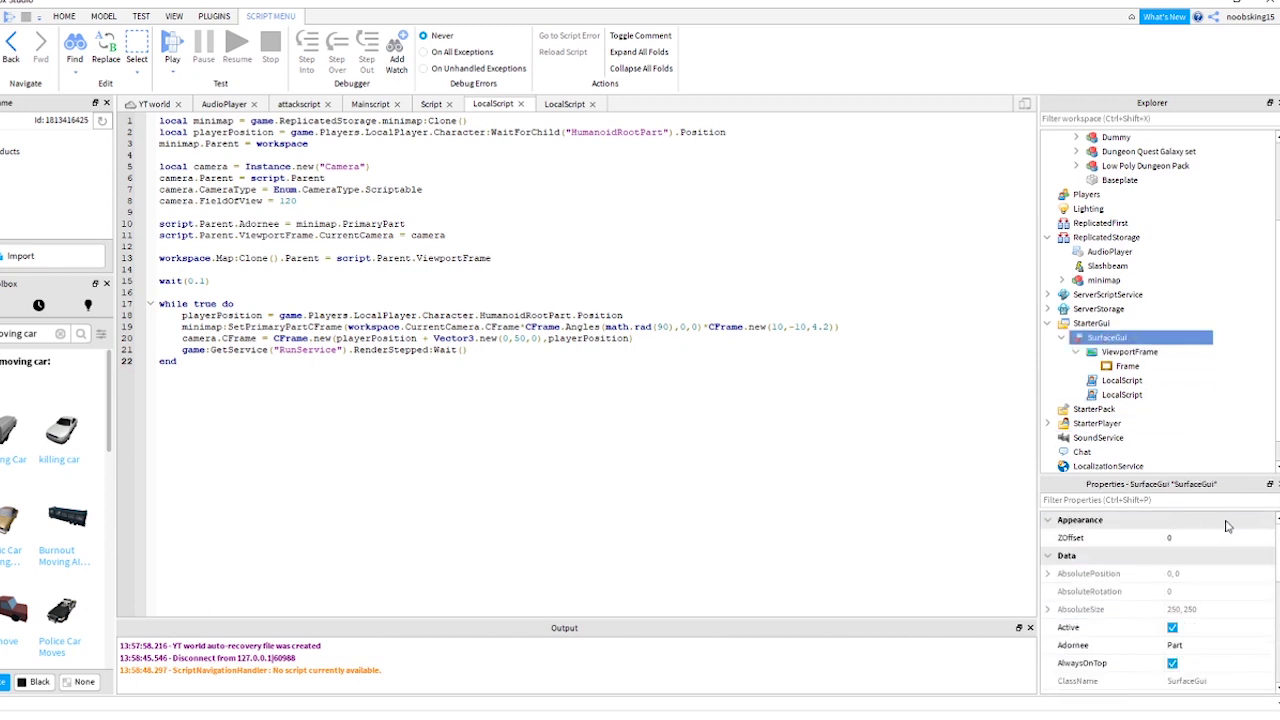
pyautogui.scroll(-2, 1217, 600)
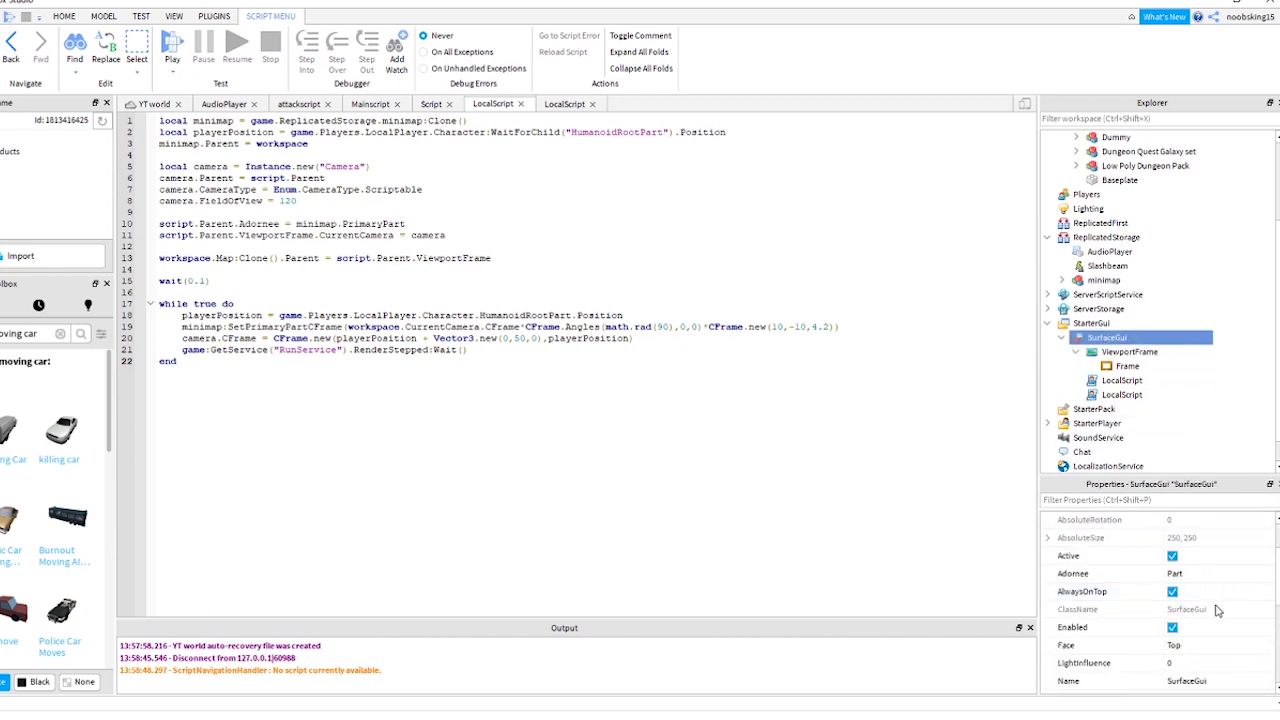
pyautogui.scroll(-2, 1217, 610)
pyautogui.scroll(2, 1217, 612)
pyautogui.scroll(-6, 1217, 615)
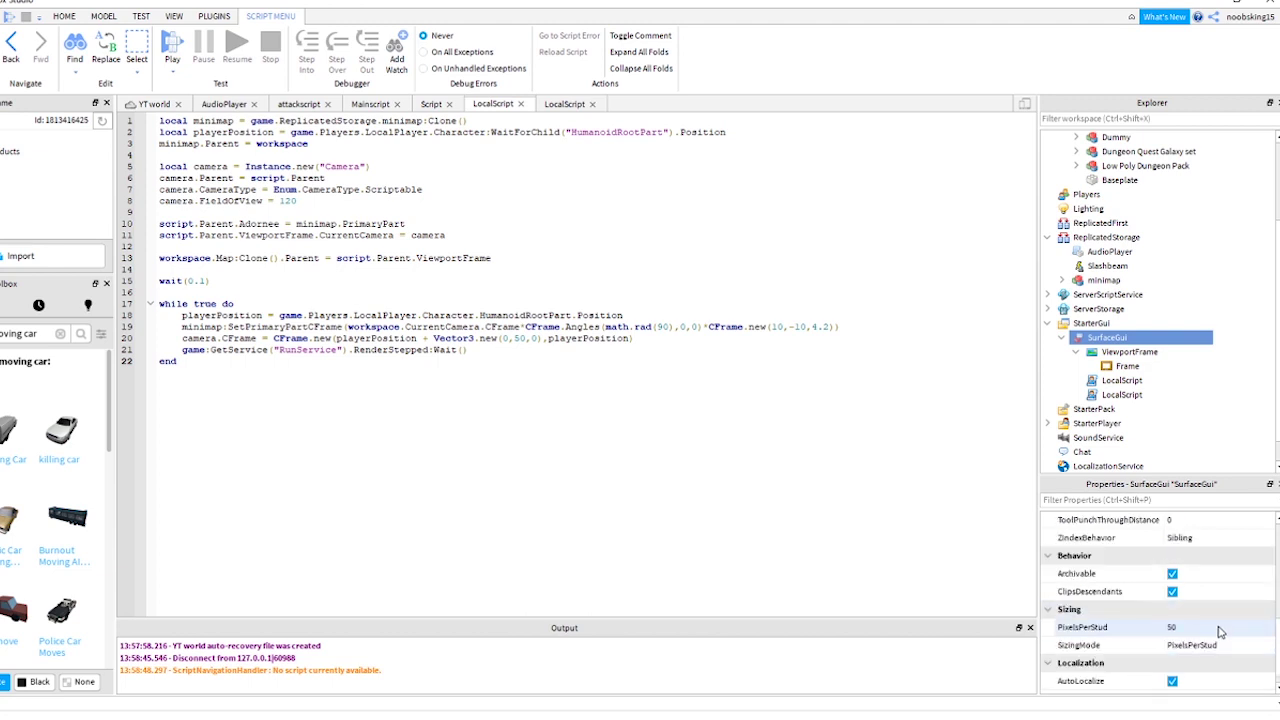
pyautogui.scroll(6, 1215, 632)
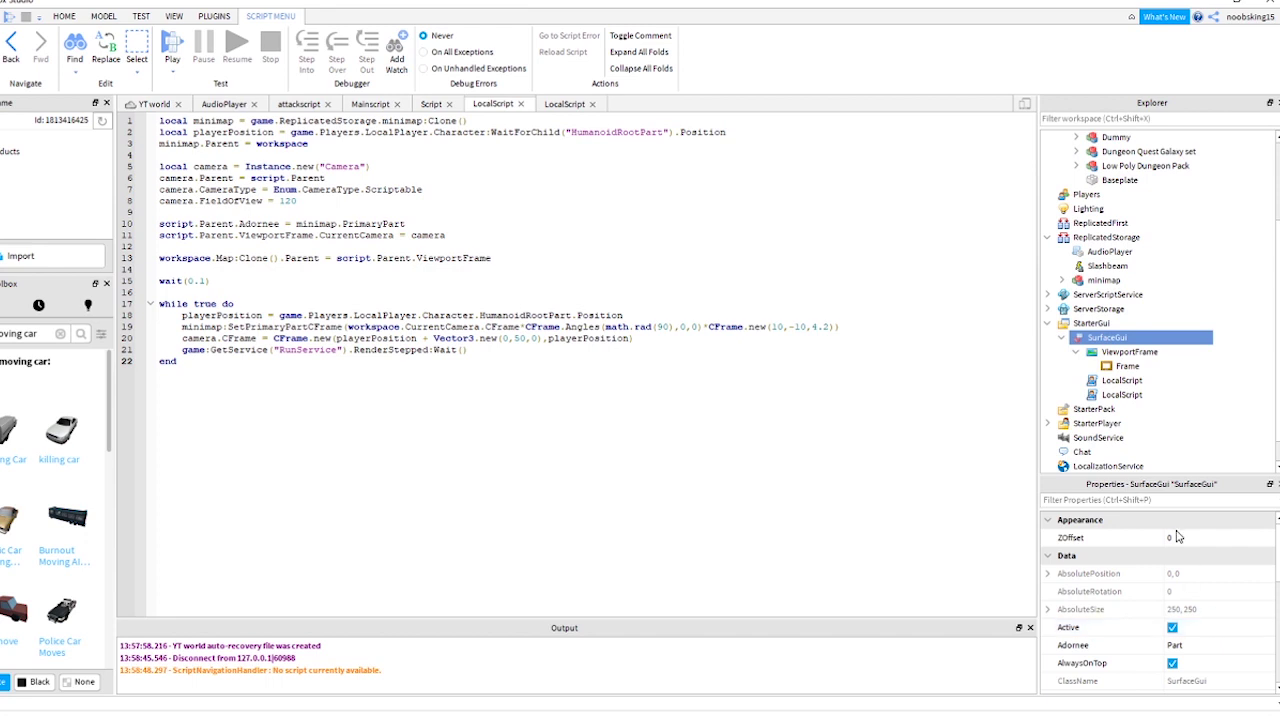
# - Examine the minimap model in ReplicatedStorage and the properties of its Part, and return to the YT world 3D view
pyautogui.click(1048, 324)
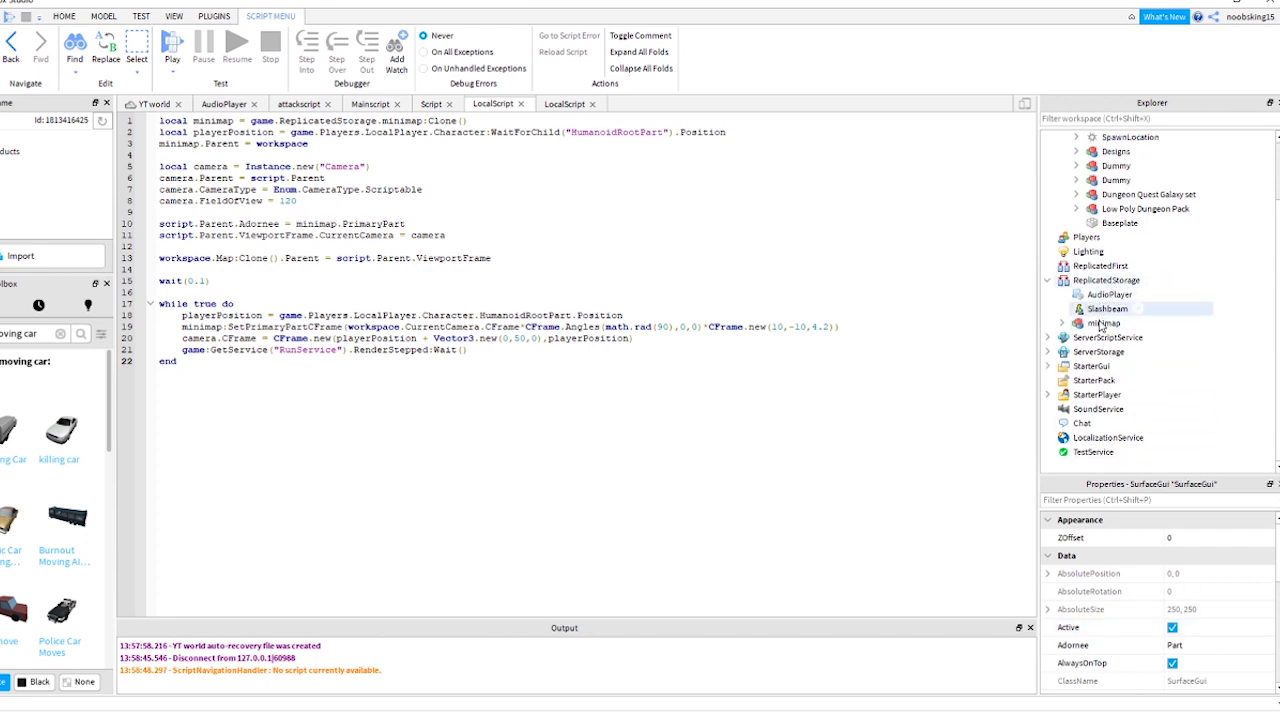
pyautogui.click(1063, 324)
pyautogui.click(1082, 325)
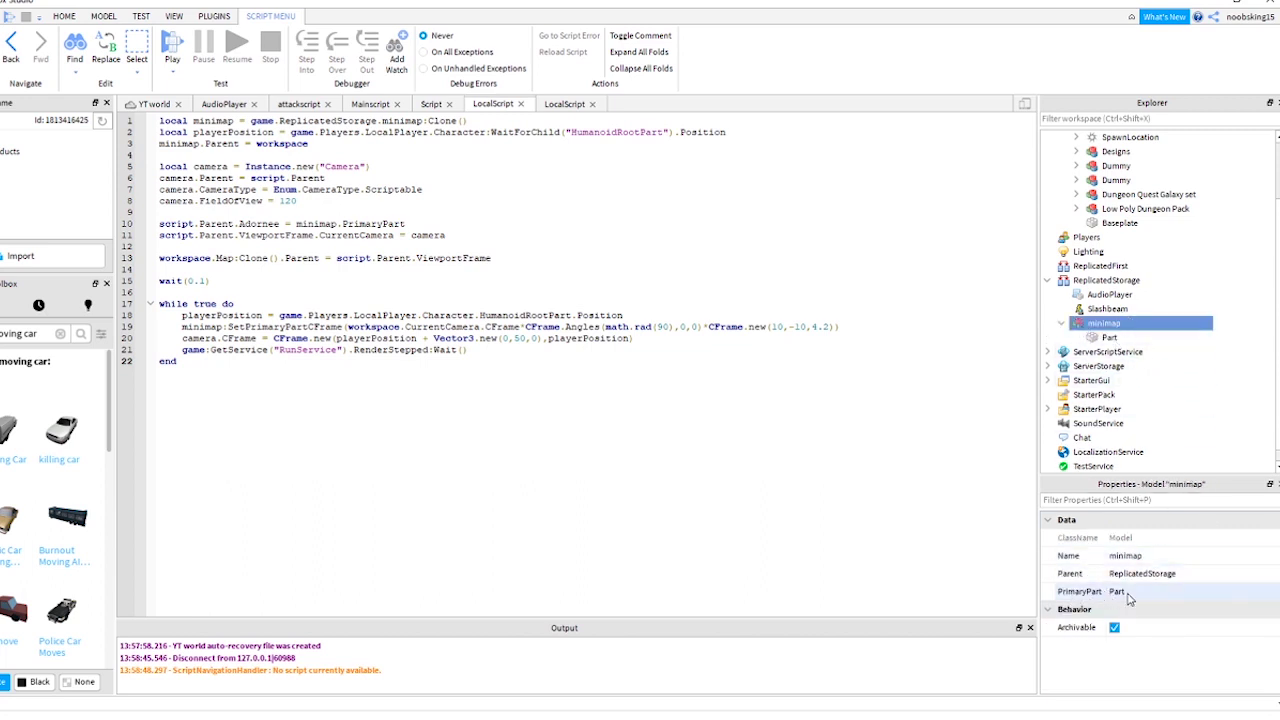
pyautogui.click(1115, 339)
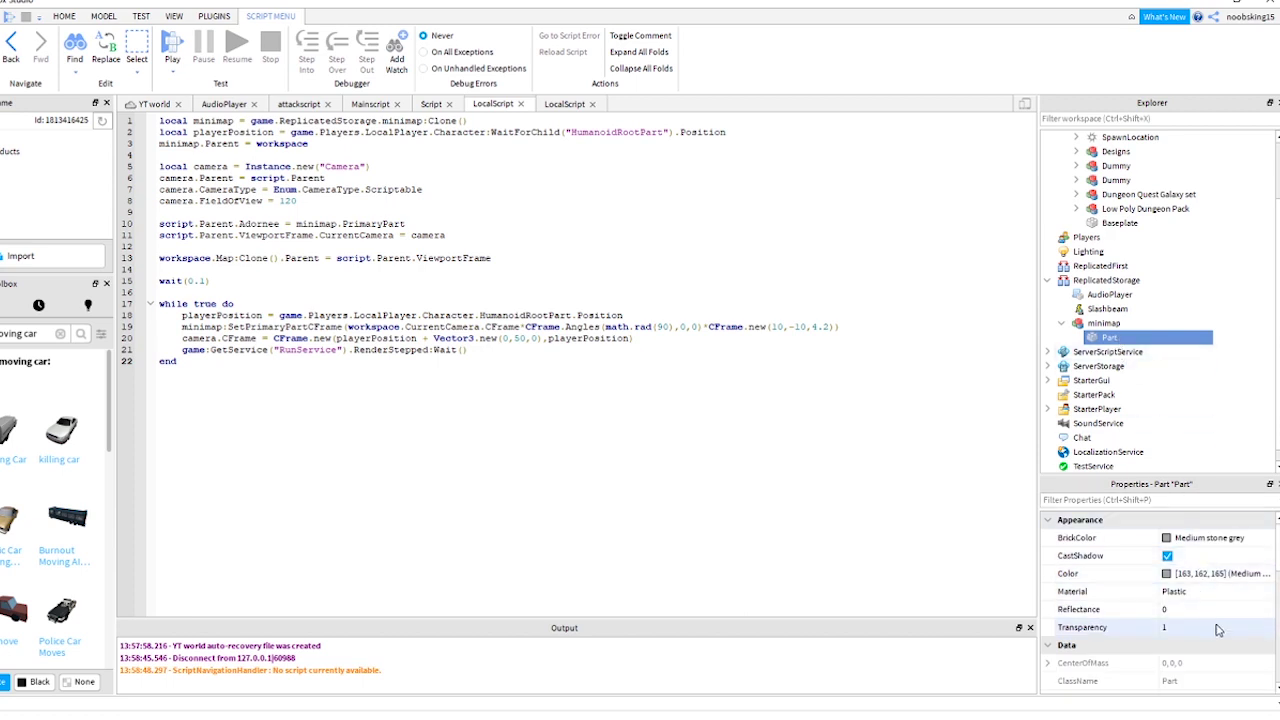
pyautogui.scroll(-5, 1208, 655)
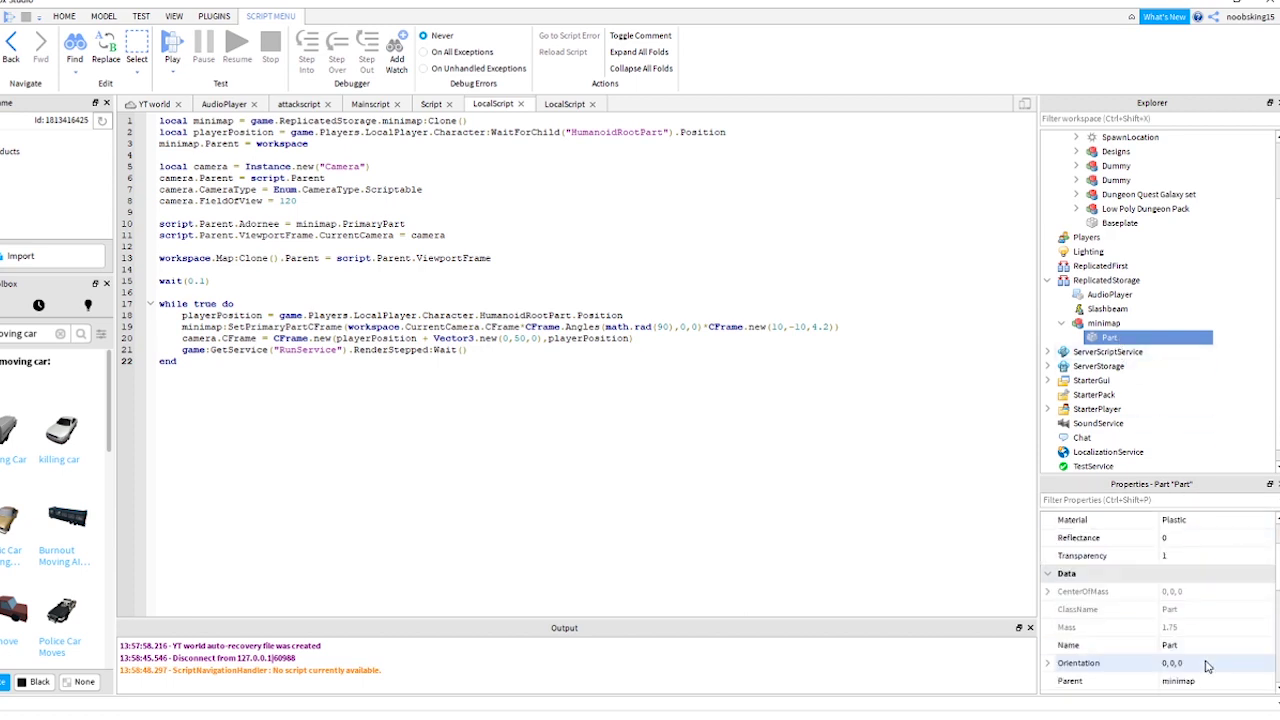
pyautogui.scroll(-4, 1205, 672)
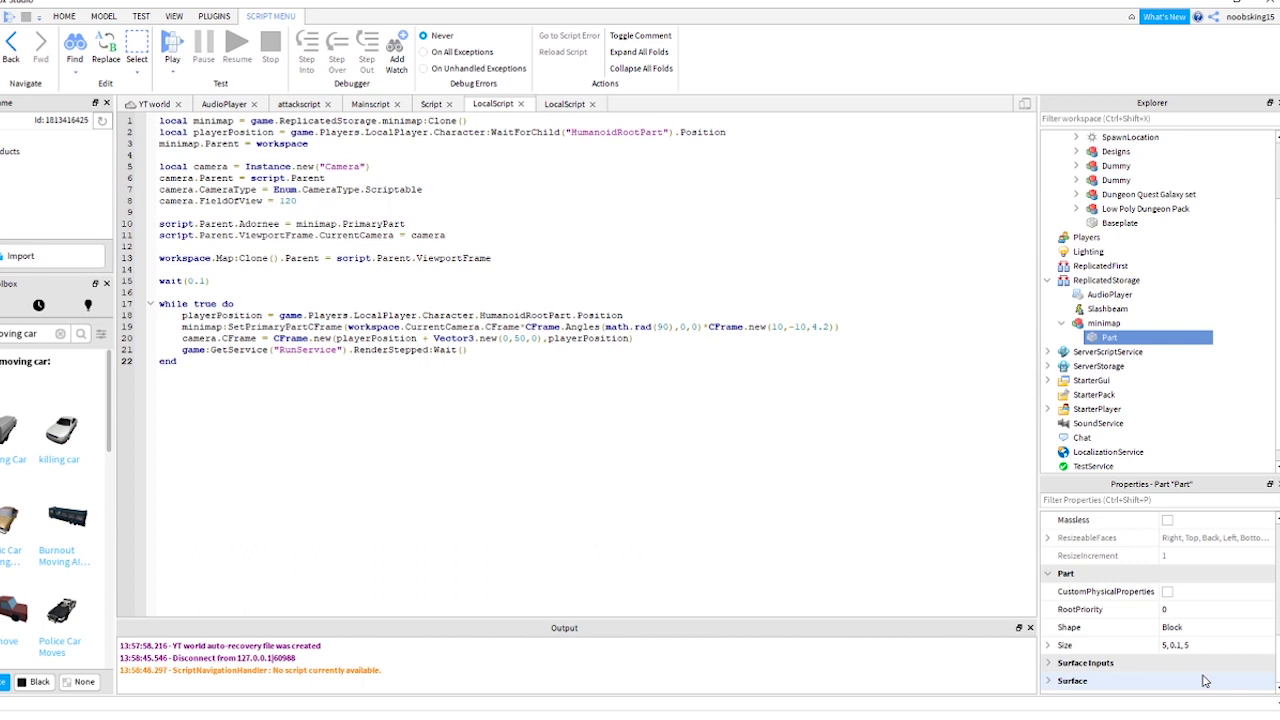
pyautogui.scroll(2, 1230, 679)
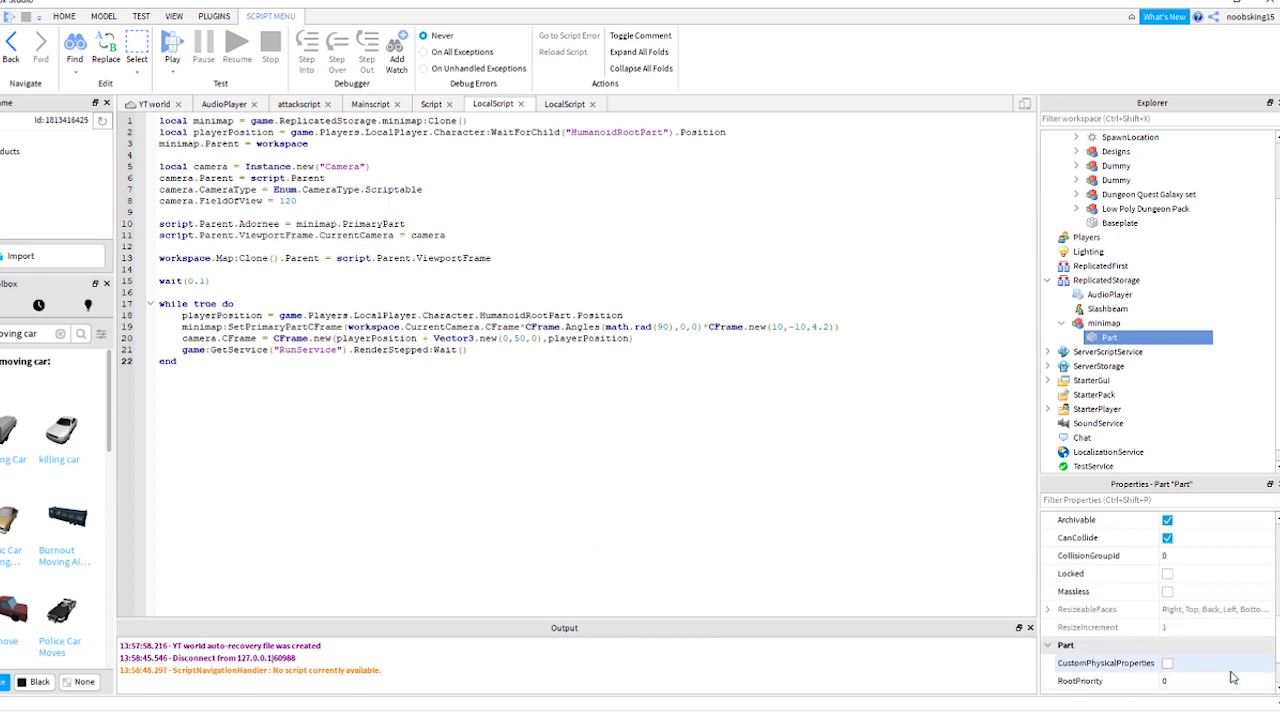
pyautogui.scroll(5, 1232, 678)
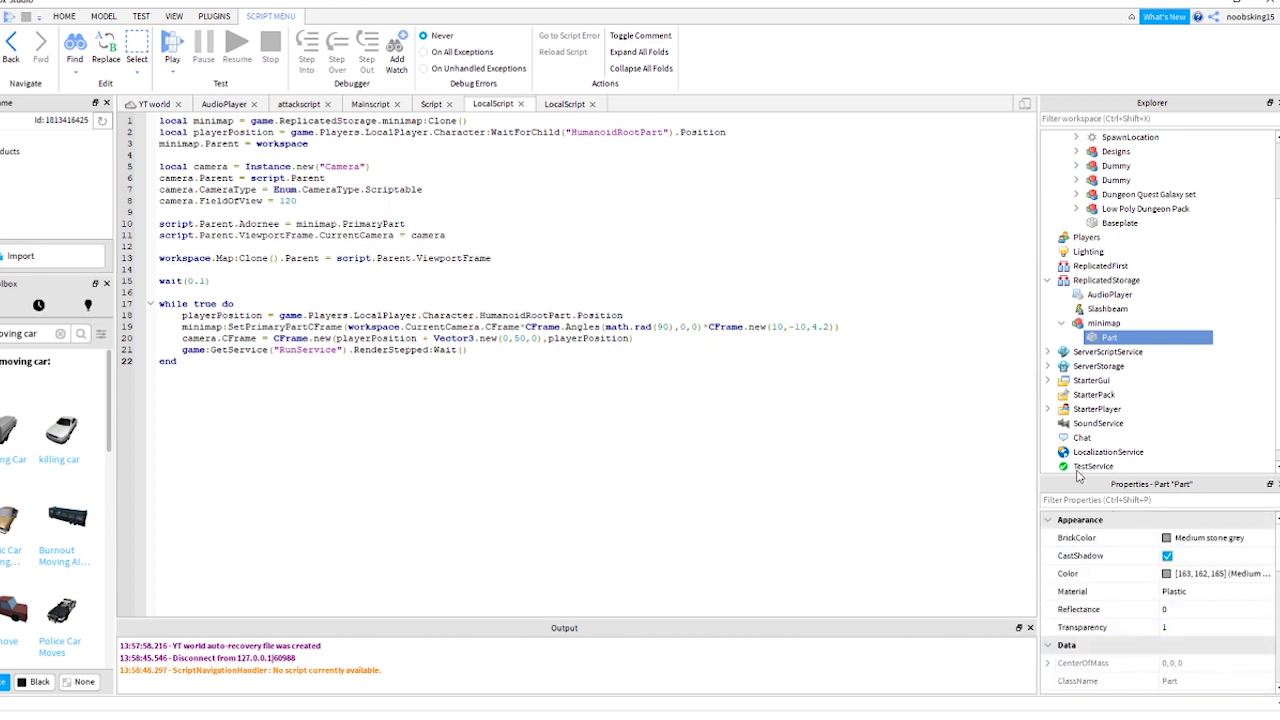
pyautogui.click(165, 105)
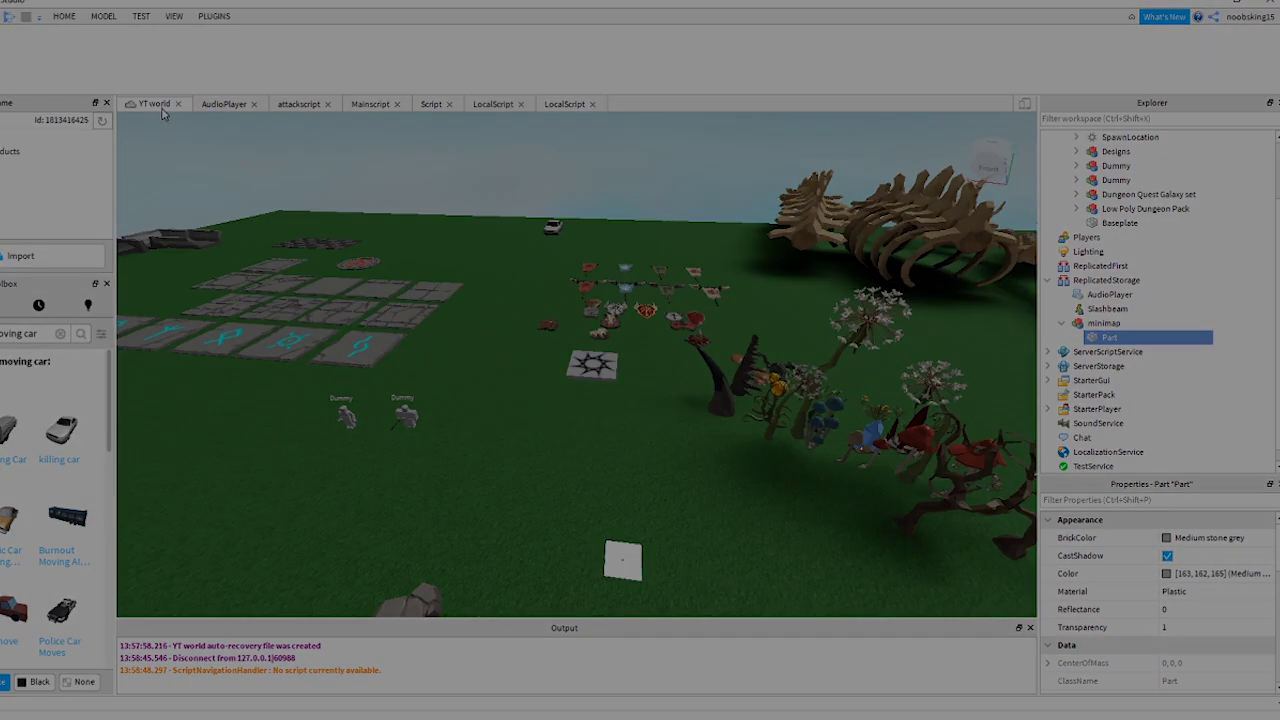